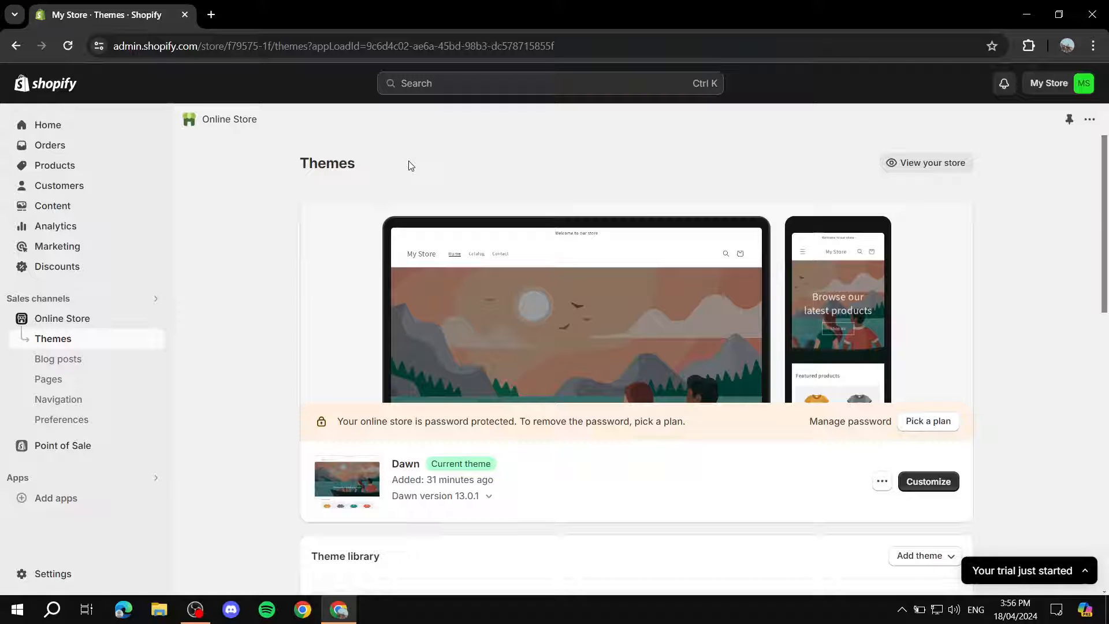
Open the Shopify App Store from the store admin's app suggestions.
{"action": "left_click", "coordinate": [99, 501]}
{"action": "scroll", "coordinate": [669, 568], "scroll_direction": "down", "scroll_amount": 1}
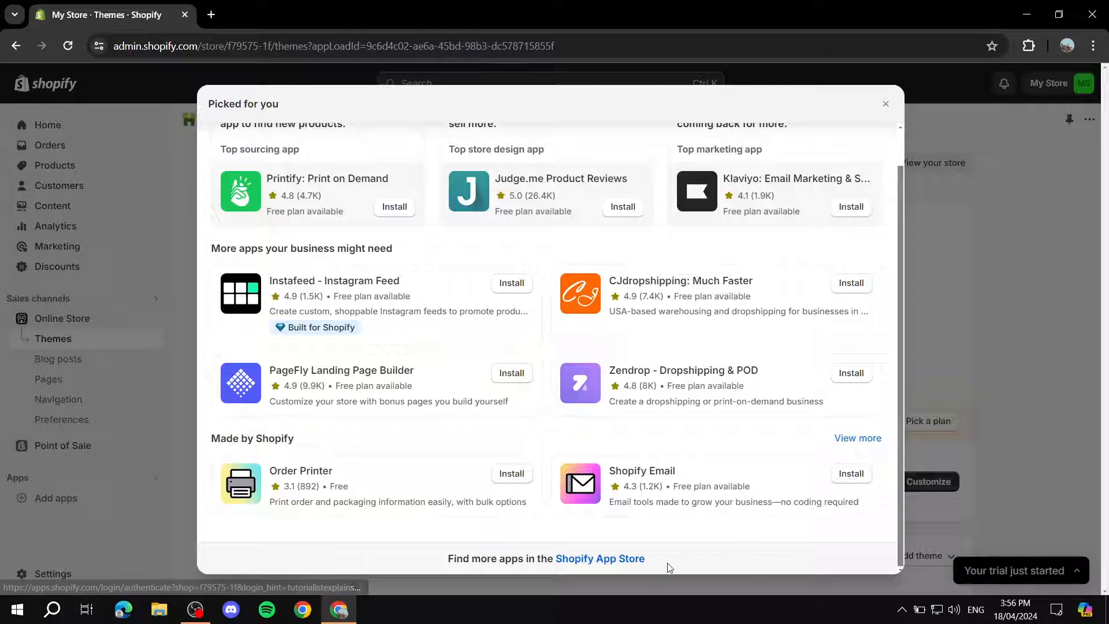
{"action": "left_click", "coordinate": [580, 559]}
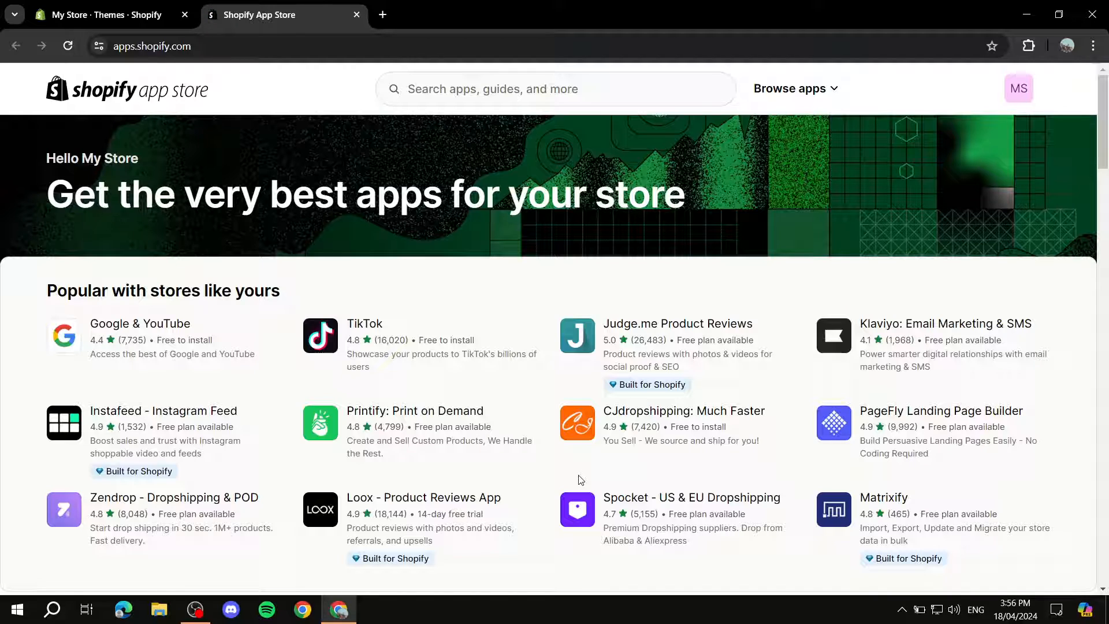
Search the app store for Gelato and start installing the Gelato: Print on Demand app.
{"action": "left_click", "coordinate": [598, 93]}
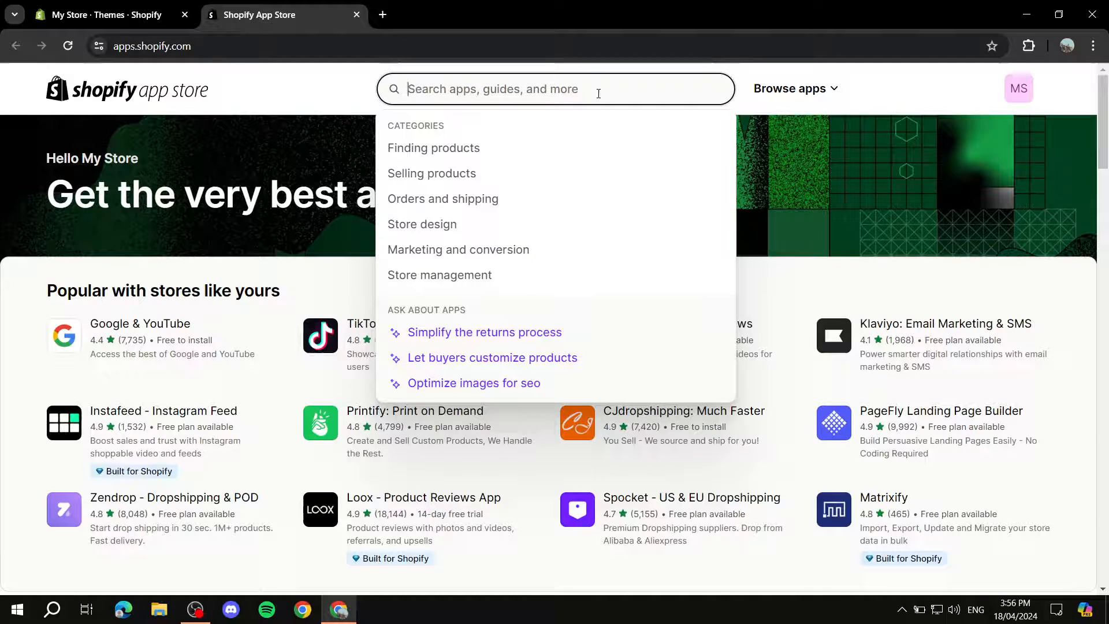
{"action": "type", "text": "Gelat"}
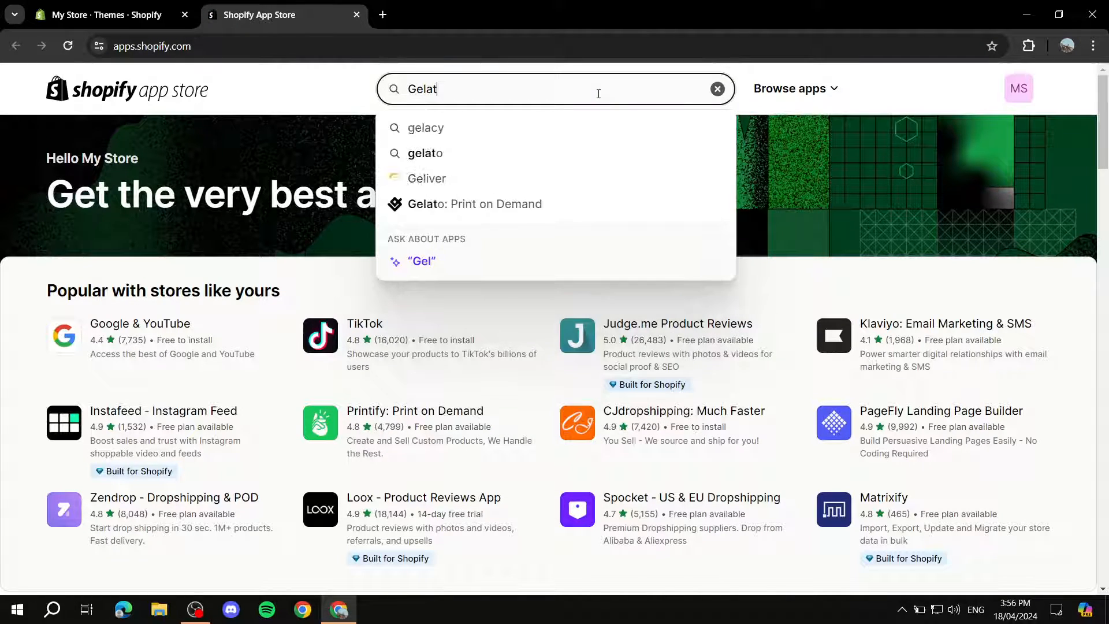
{"action": "type", "text": "o"}
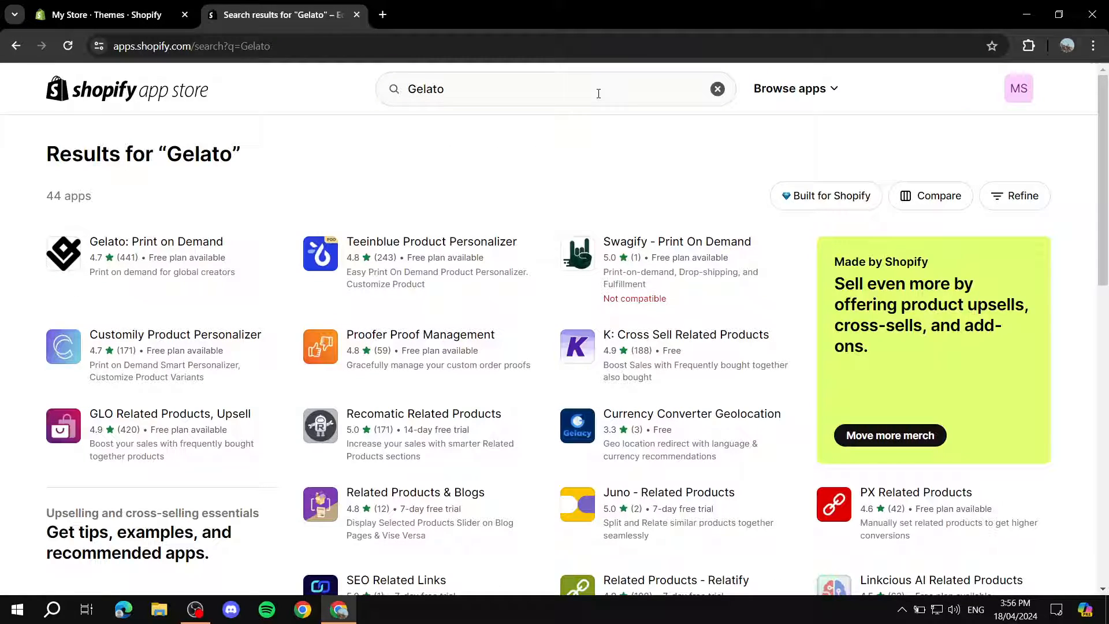
{"action": "left_click", "coordinate": [157, 250]}
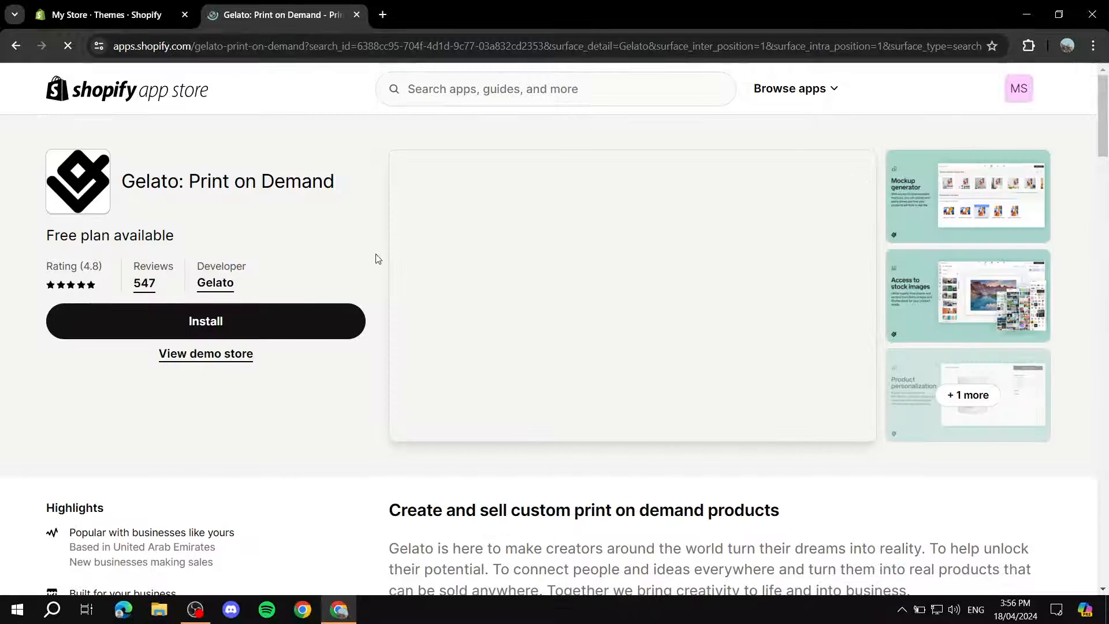
{"action": "left_click", "coordinate": [244, 320]}
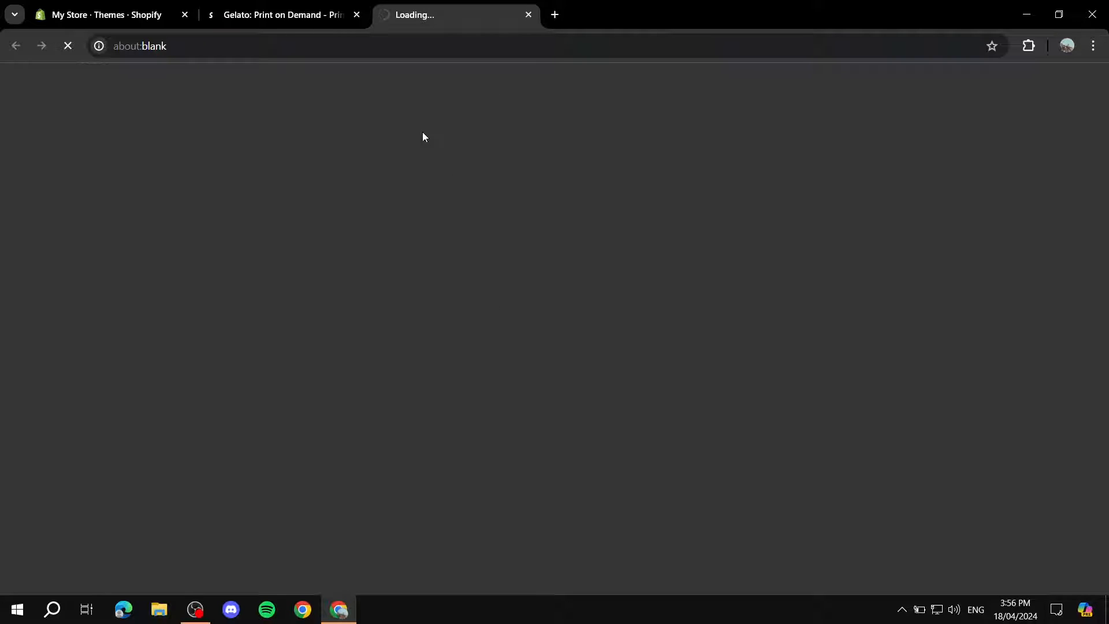
Return to the Gelato app listing, review its pricing plans and decline the Microsoft Bing pop-up offer.
{"action": "left_click", "coordinate": [327, 12]}
{"action": "scroll", "coordinate": [710, 211], "scroll_direction": "down", "scroll_amount": 10}
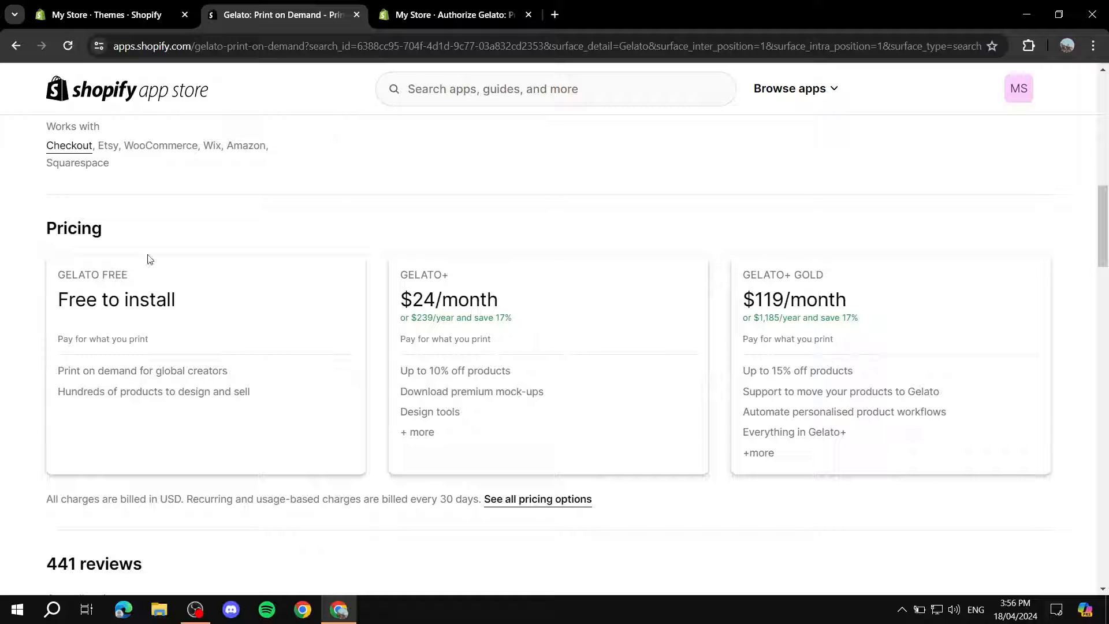
{"action": "left_click_drag", "start_coordinate": [371, 284], "coordinate": [547, 272]}
{"action": "left_click", "coordinate": [685, 250]}
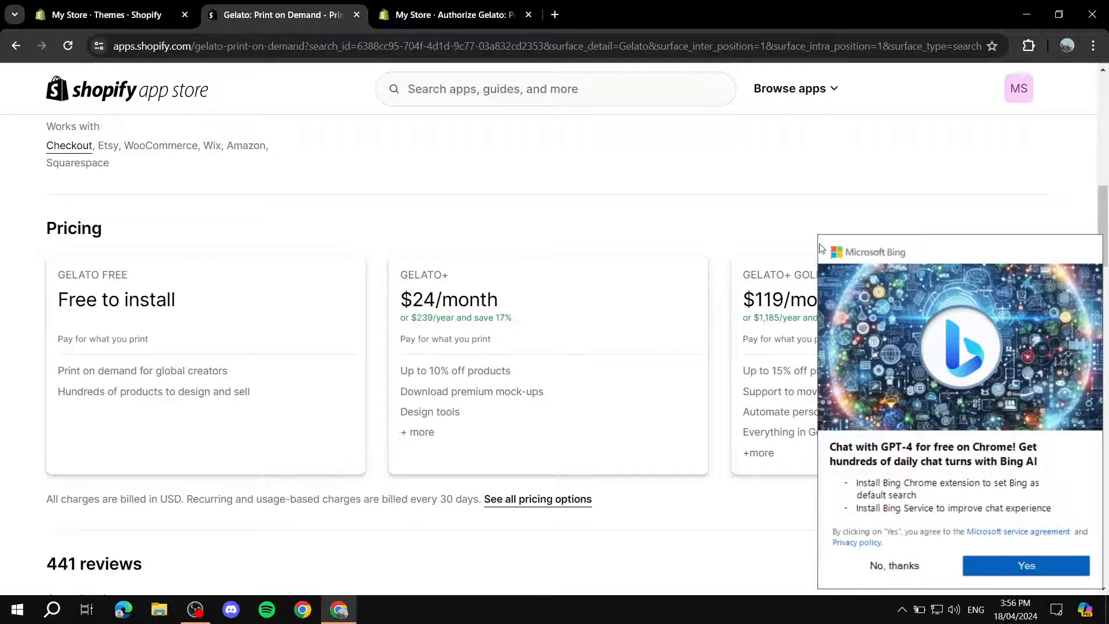
{"action": "left_click", "coordinate": [875, 571]}
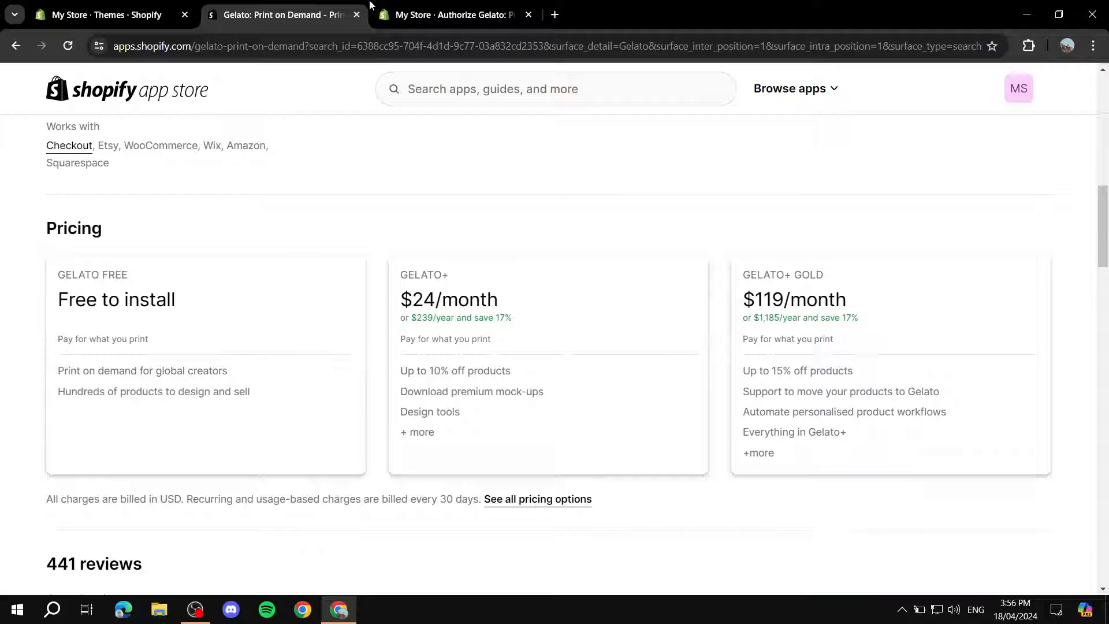
{"action": "scroll", "coordinate": [454, 242], "scroll_direction": "up", "scroll_amount": 5}
{"action": "scroll", "coordinate": [449, 255], "scroll_direction": "up", "scroll_amount": 5}
Approve the Gelato app's installation in the Shopify store and close the app listing page.
{"action": "left_click", "coordinate": [457, 14]}
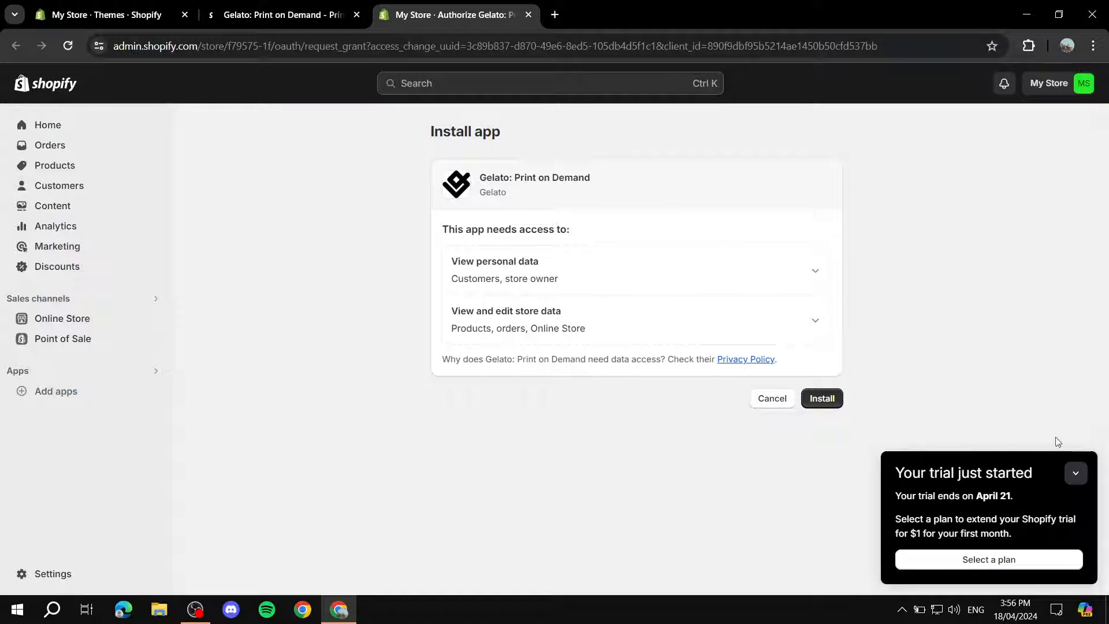
{"action": "left_click", "coordinate": [1076, 473]}
{"action": "left_click", "coordinate": [829, 399]}
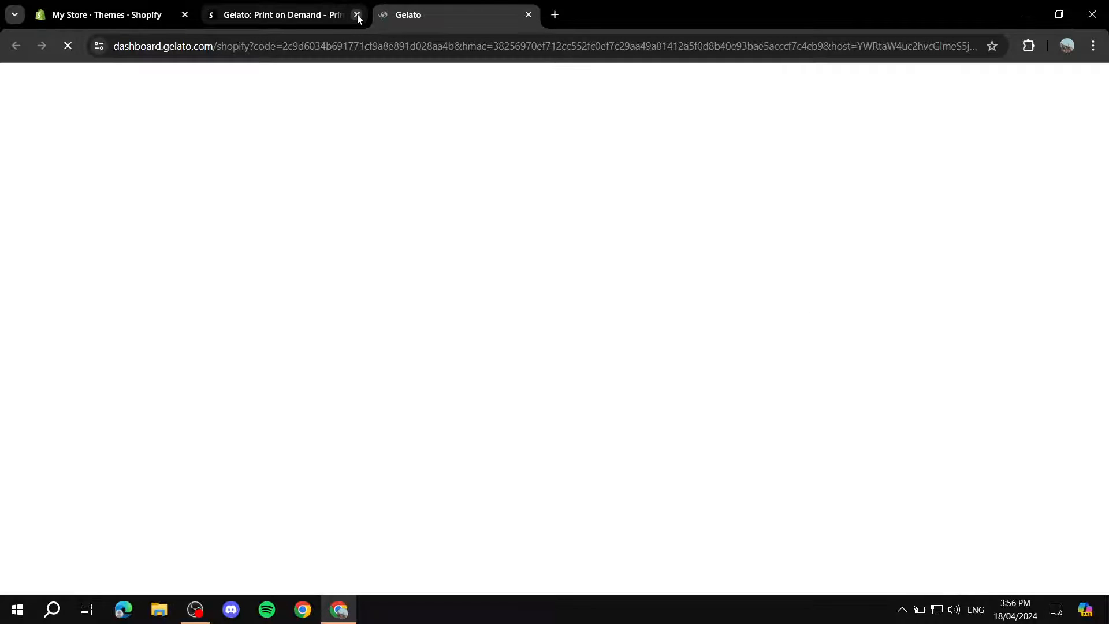
{"action": "left_click", "coordinate": [356, 14]}
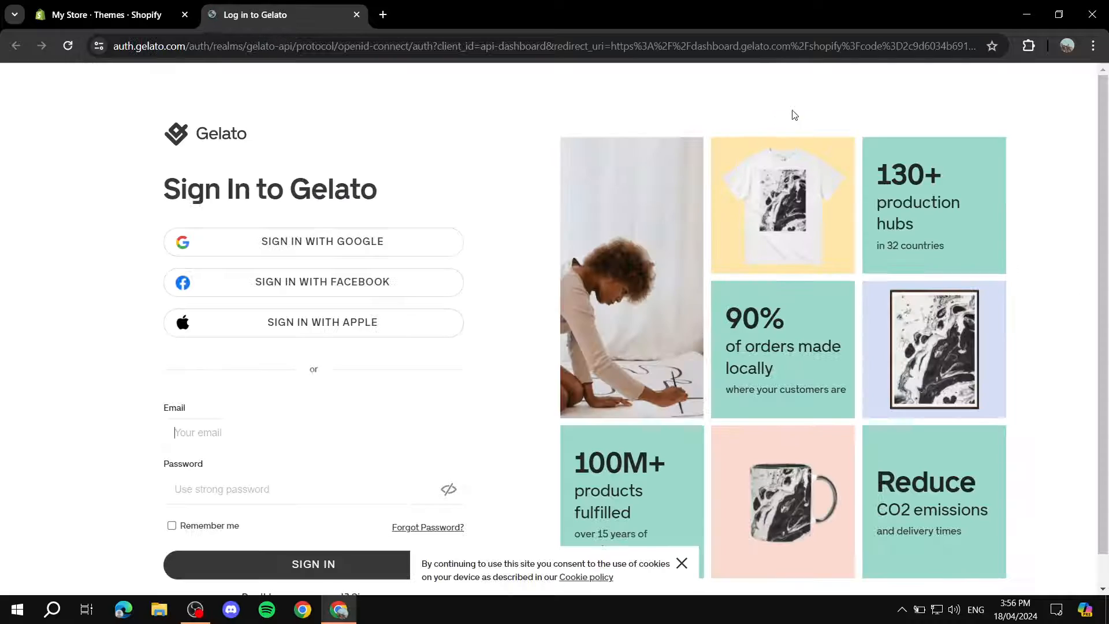
Sign in to Gelato with the existing Google account and consent to continue.
{"action": "scroll", "coordinate": [823, 195], "scroll_direction": "down", "scroll_amount": 1}
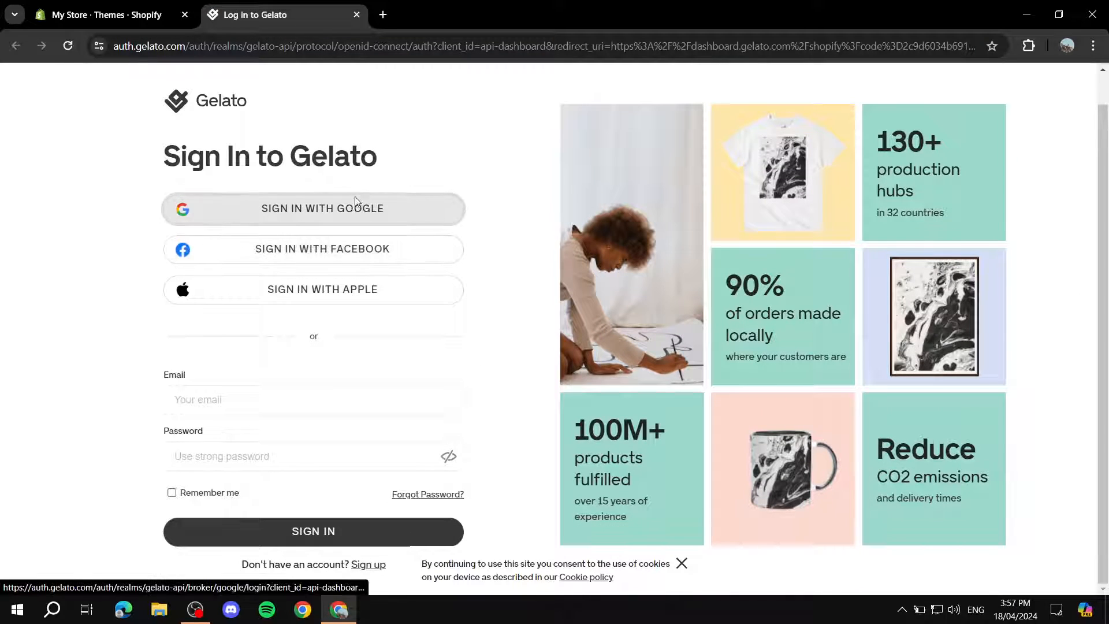
{"action": "left_click", "coordinate": [370, 206]}
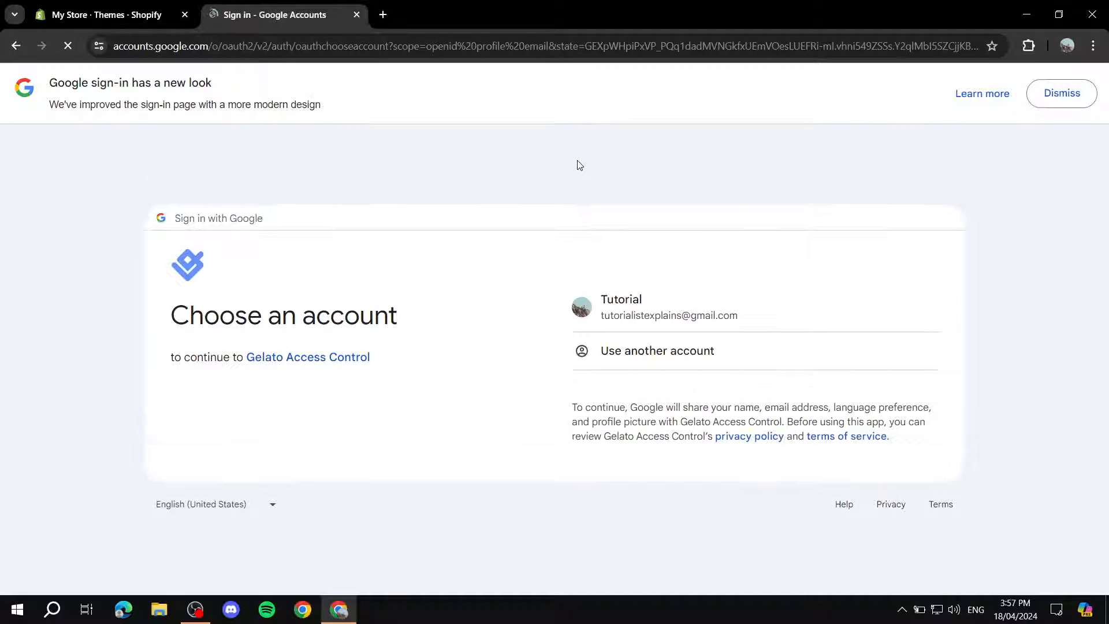
{"action": "left_click", "coordinate": [666, 292]}
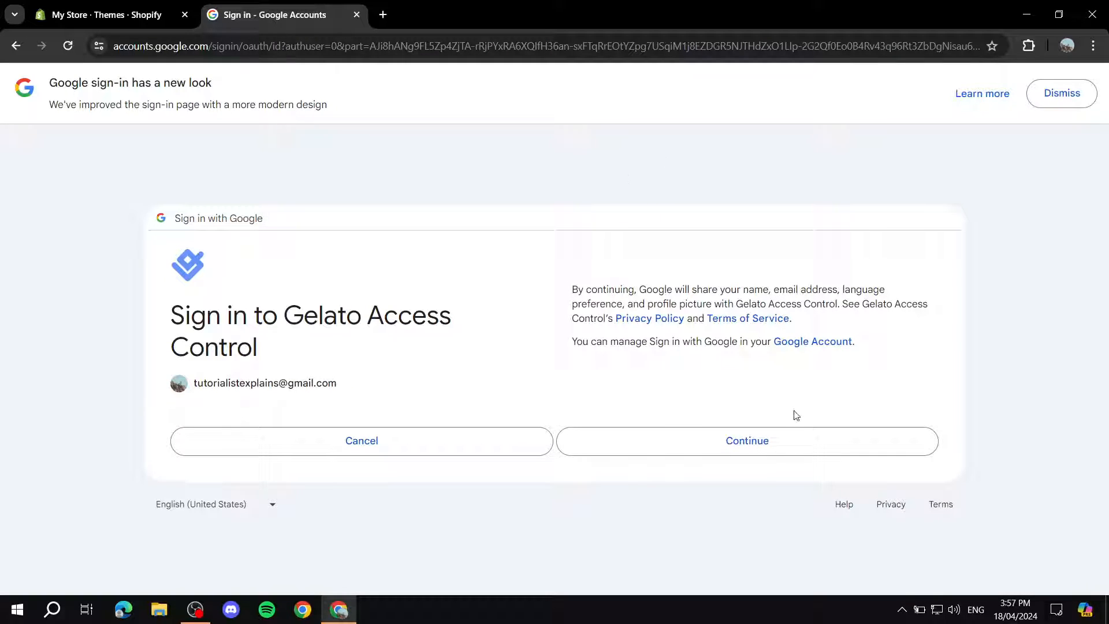
{"action": "left_click", "coordinate": [789, 435]}
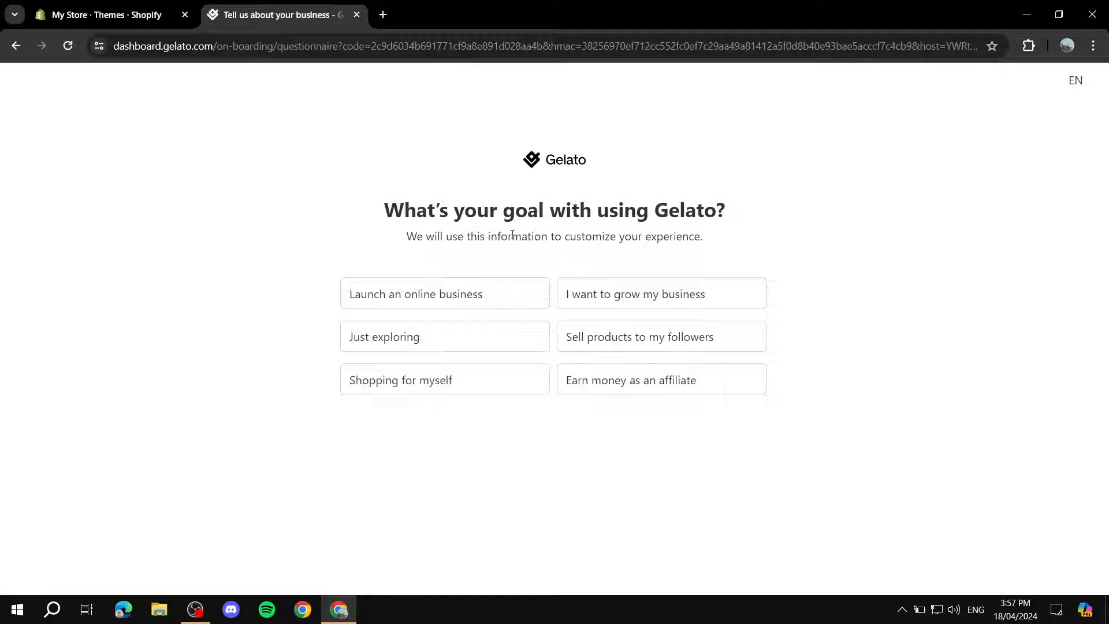
Answer the onboarding goal question with "Just exploring" and dismiss the dialog about how orders are imported.
{"action": "left_click", "coordinate": [428, 340]}
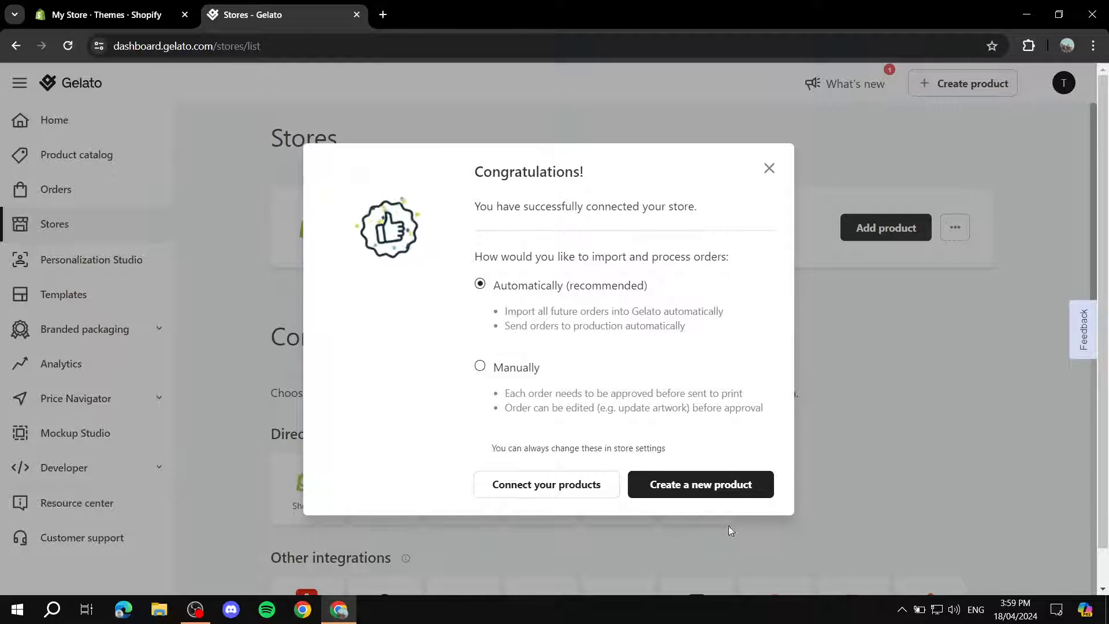
{"action": "left_click", "coordinate": [770, 170]}
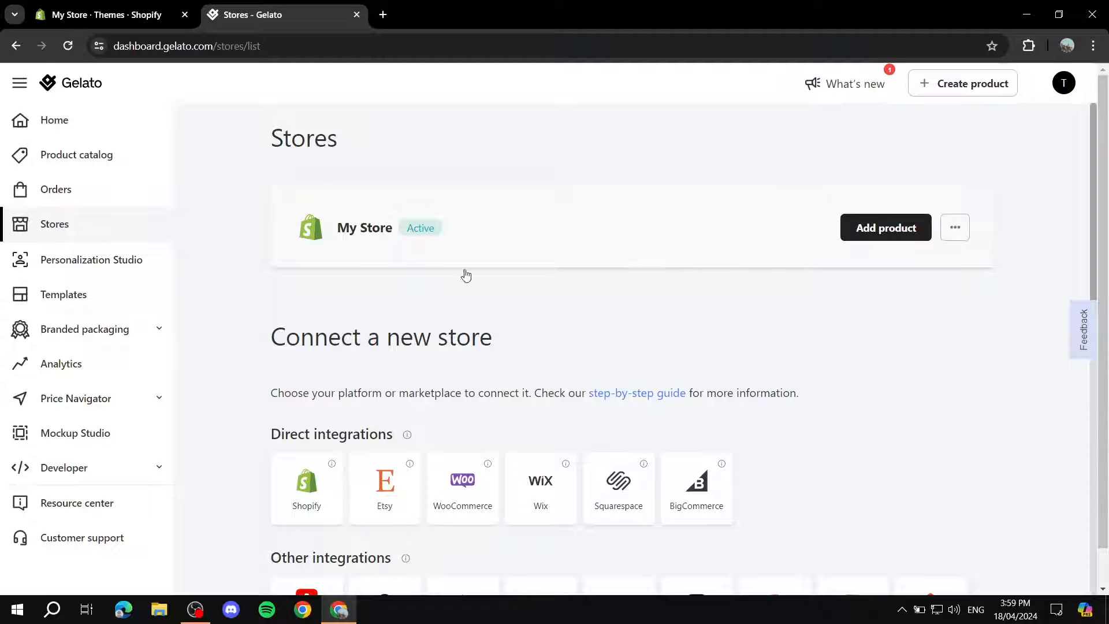
{"action": "scroll", "coordinate": [632, 327], "scroll_direction": "down", "scroll_amount": 5}
{"action": "scroll", "coordinate": [761, 227], "scroll_direction": "up", "scroll_amount": 5}
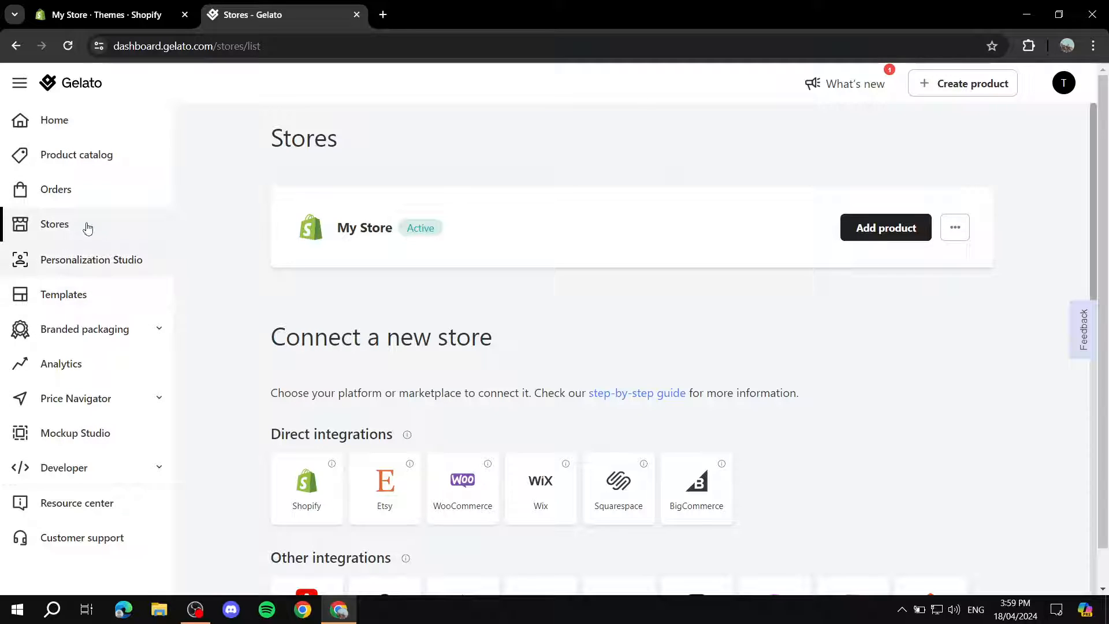
Start adding a product to My Store and choose the Classic Unisex Pullover Hoodie from the men's hoodies.
{"action": "left_click", "coordinate": [893, 231]}
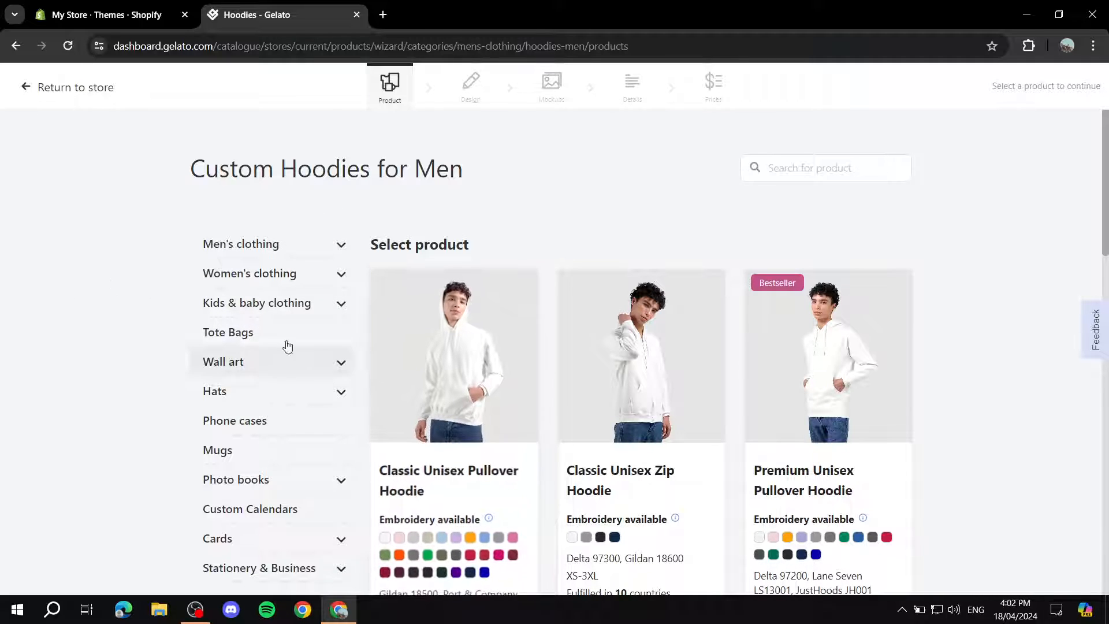
{"action": "scroll", "coordinate": [246, 344], "scroll_direction": "down", "scroll_amount": 2}
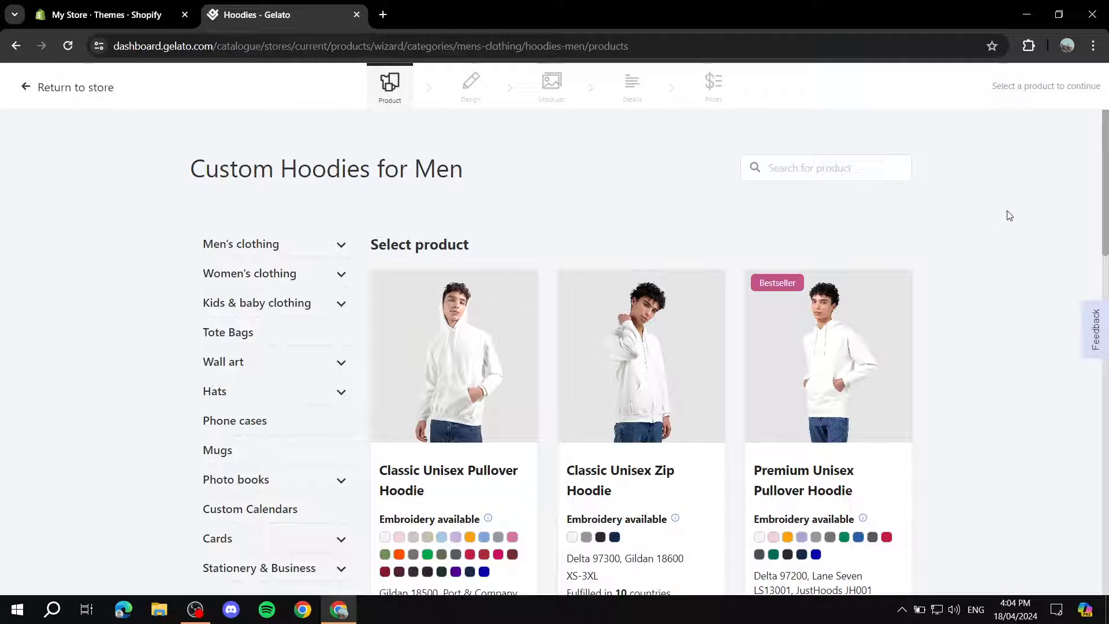
{"action": "scroll", "coordinate": [1039, 227], "scroll_direction": "down", "scroll_amount": 3}
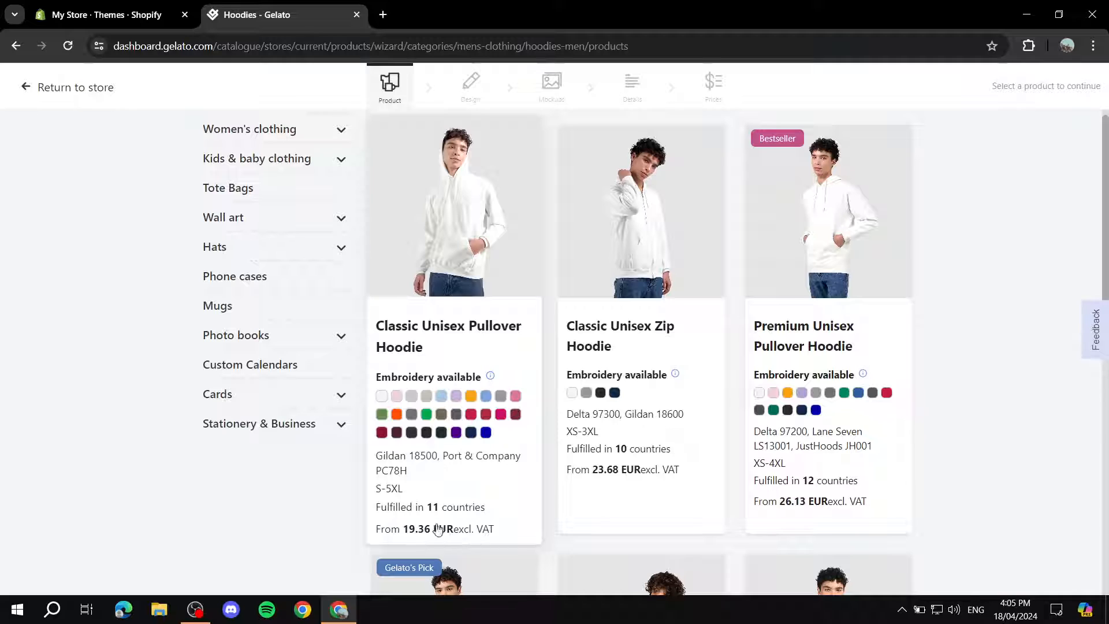
{"action": "scroll", "coordinate": [455, 526], "scroll_direction": "up", "scroll_amount": 1}
{"action": "scroll", "coordinate": [456, 524], "scroll_direction": "up", "scroll_amount": 2}
{"action": "scroll", "coordinate": [478, 493], "scroll_direction": "down", "scroll_amount": 3}
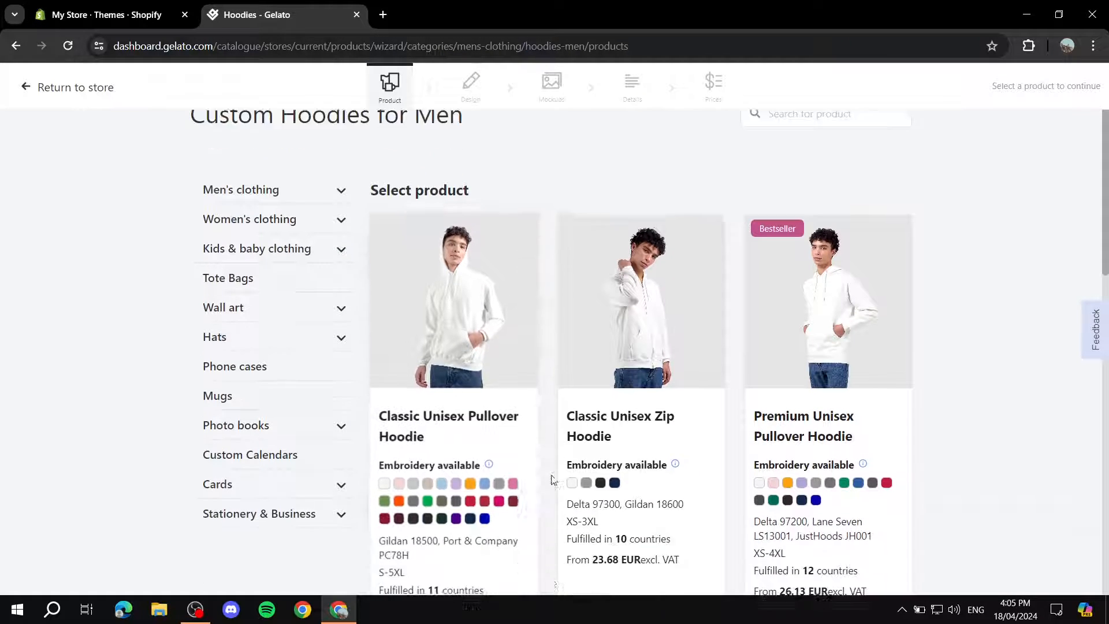
{"action": "scroll", "coordinate": [493, 472], "scroll_direction": "up", "scroll_amount": 3}
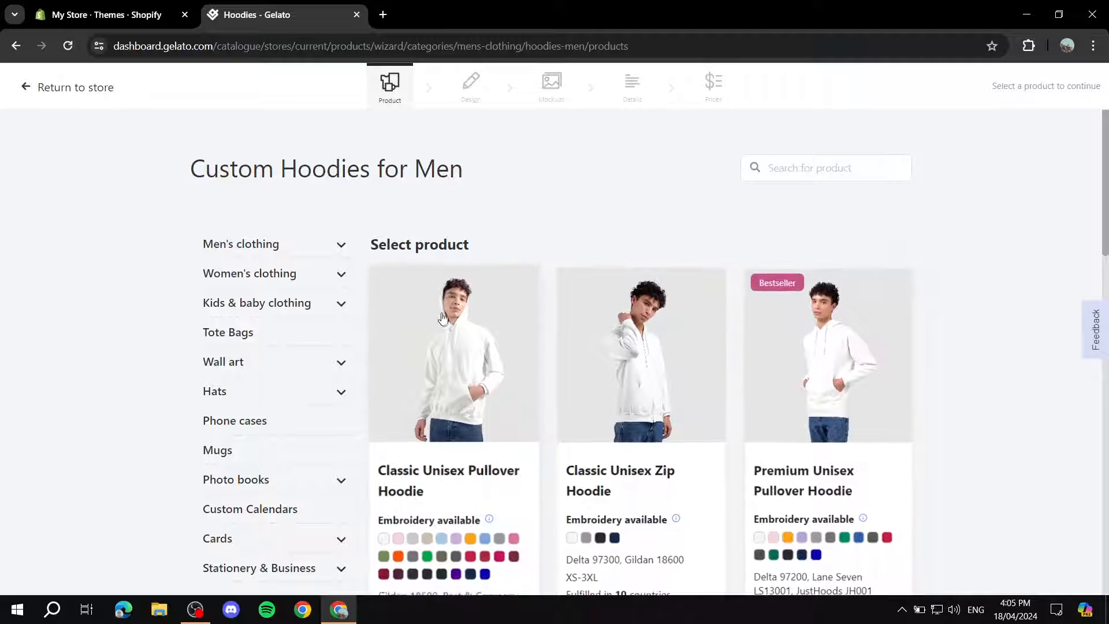
{"action": "scroll", "coordinate": [1012, 329], "scroll_direction": "down", "scroll_amount": 1}
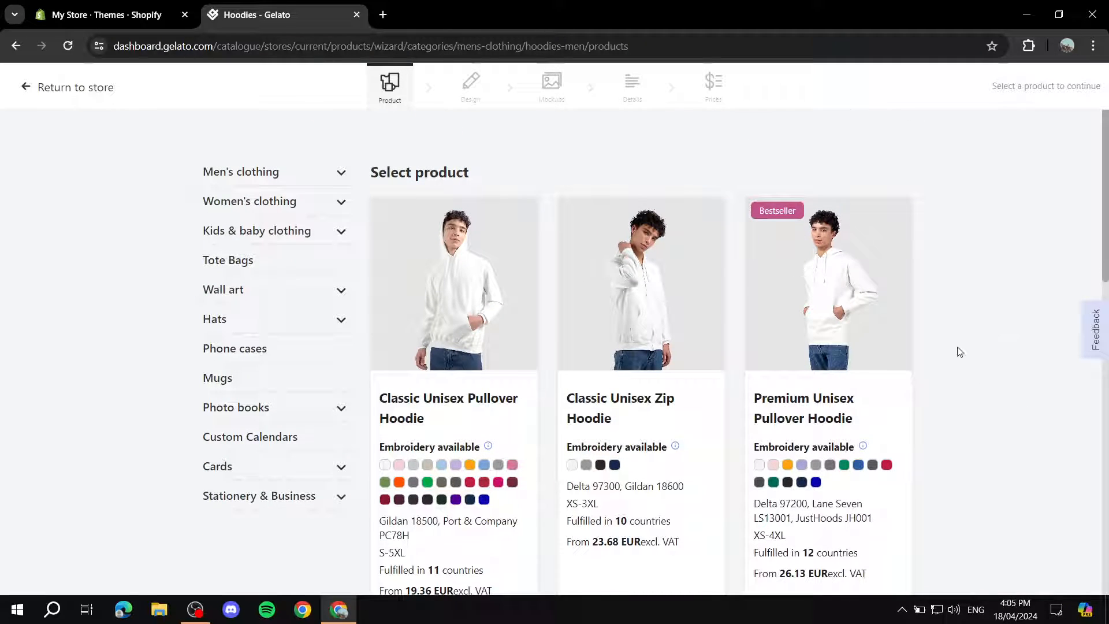
{"action": "left_click", "coordinate": [457, 290]}
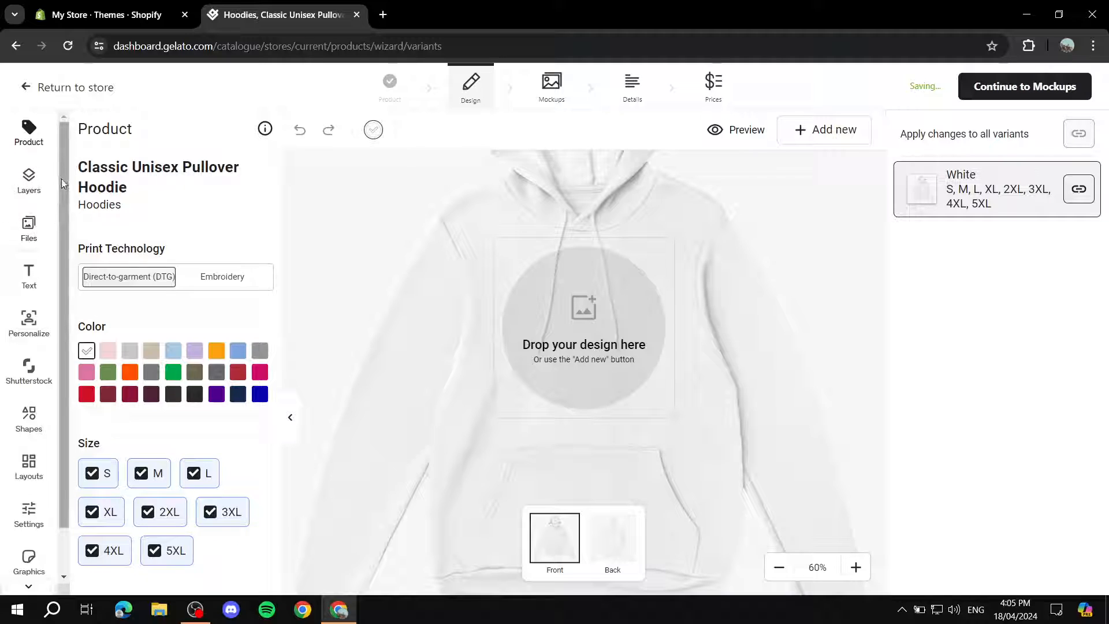
{"action": "scroll", "coordinate": [30, 195], "scroll_direction": "down", "scroll_amount": 1}
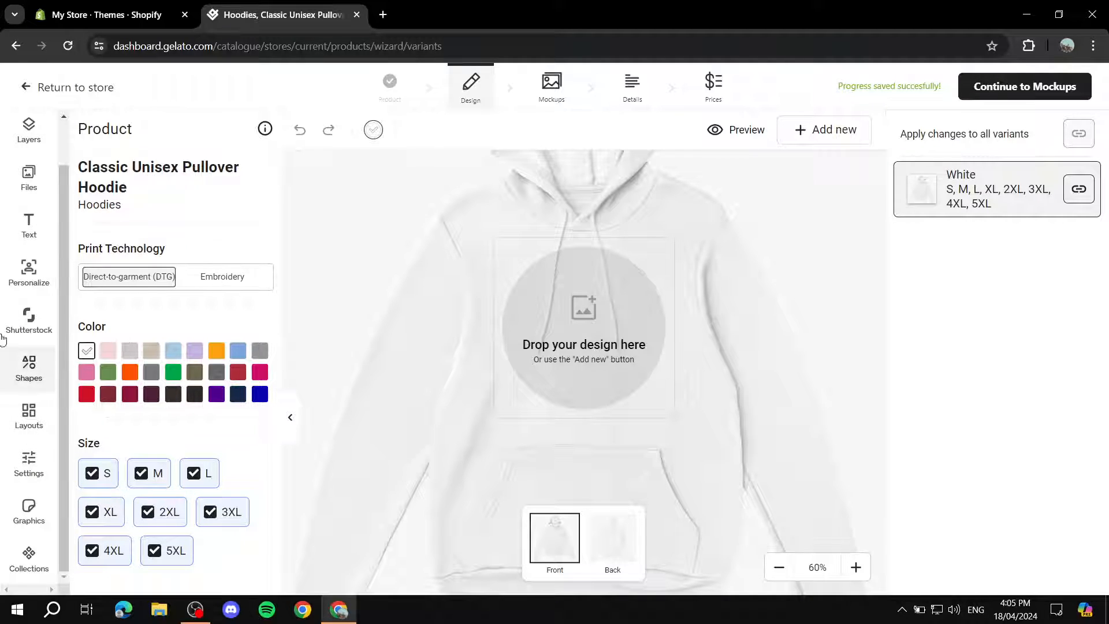
{"action": "scroll", "coordinate": [5, 399], "scroll_direction": "up", "scroll_amount": 1}
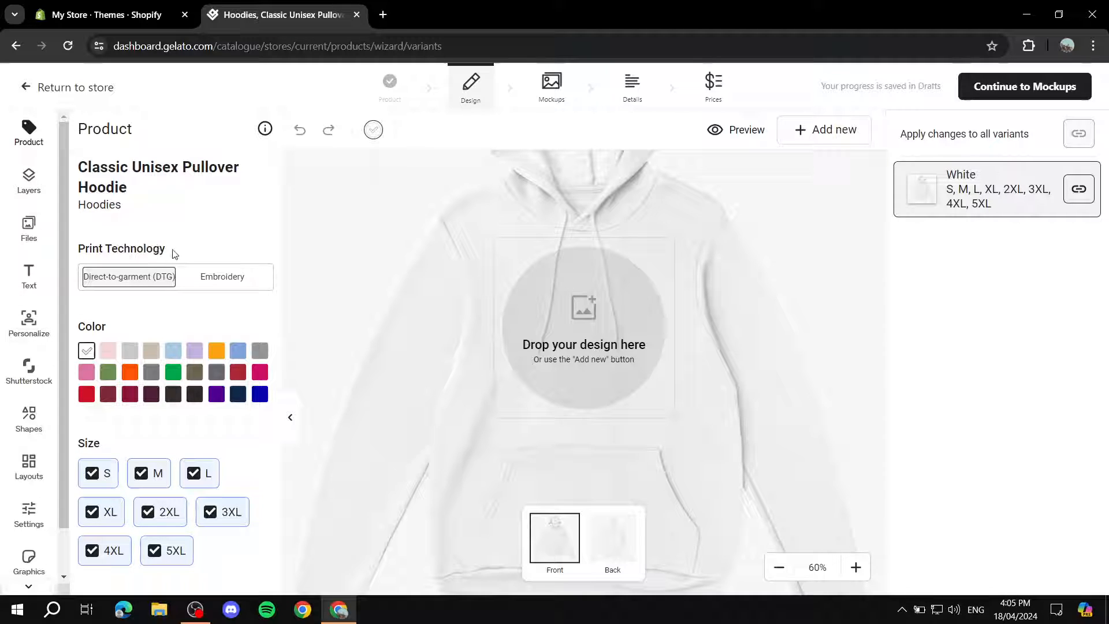
{"action": "left_click", "coordinate": [237, 289]}
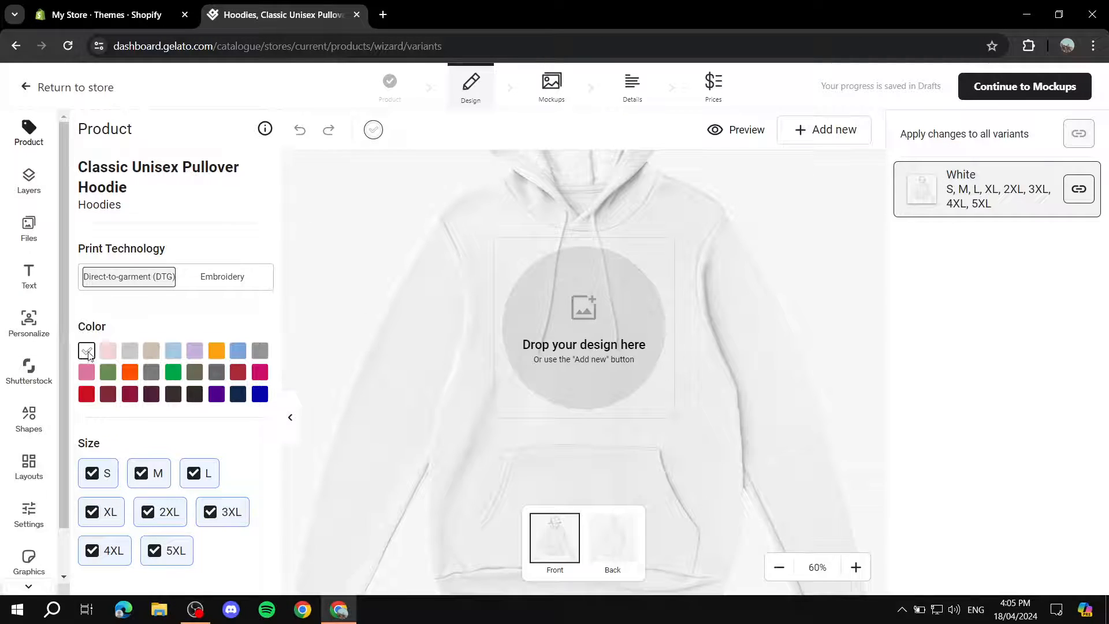
Add Black, Sports Grey and Forest Green color variants to the hoodie and preview each of them.
{"action": "left_click", "coordinate": [195, 397]}
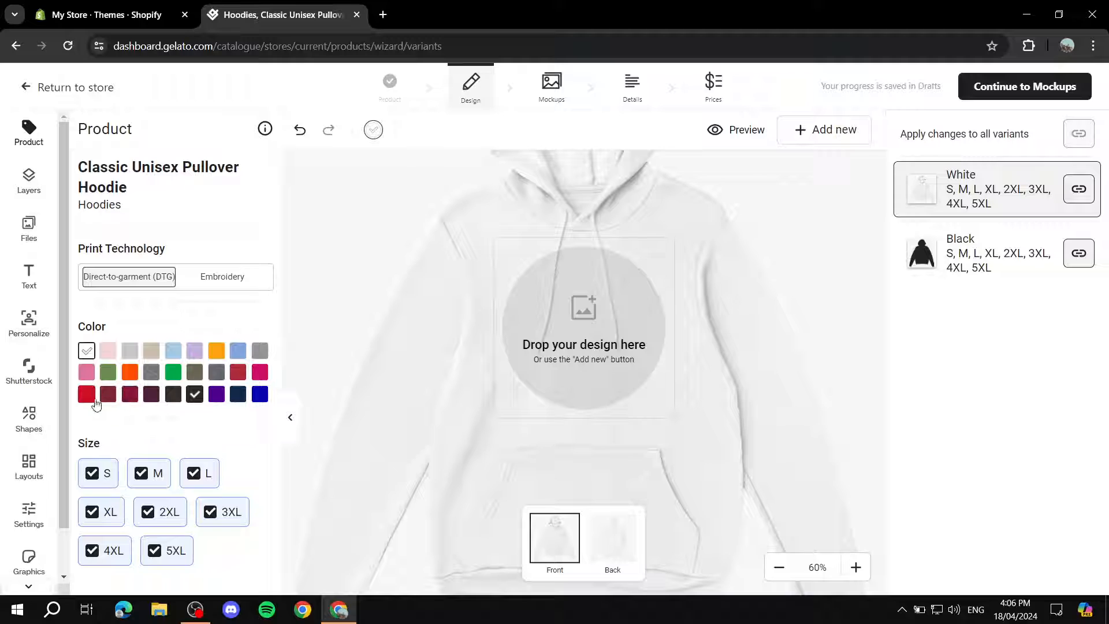
{"action": "left_click", "coordinate": [128, 353]}
{"action": "left_click", "coordinate": [128, 353]}
{"action": "left_click", "coordinate": [261, 352]}
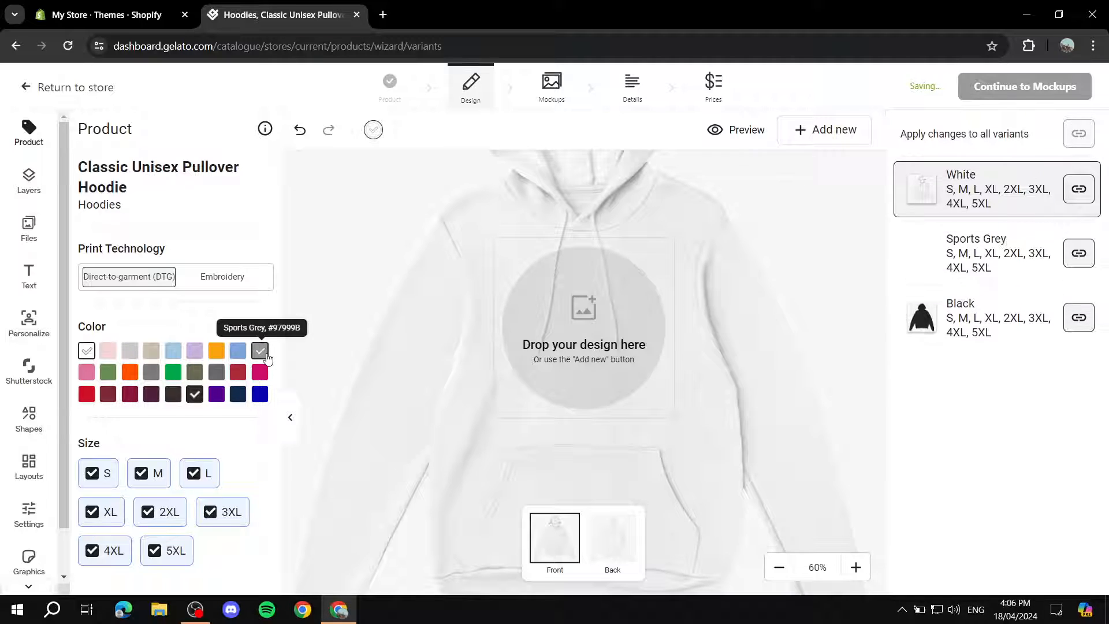
{"action": "left_click", "coordinate": [1018, 260]}
{"action": "left_click", "coordinate": [968, 303]}
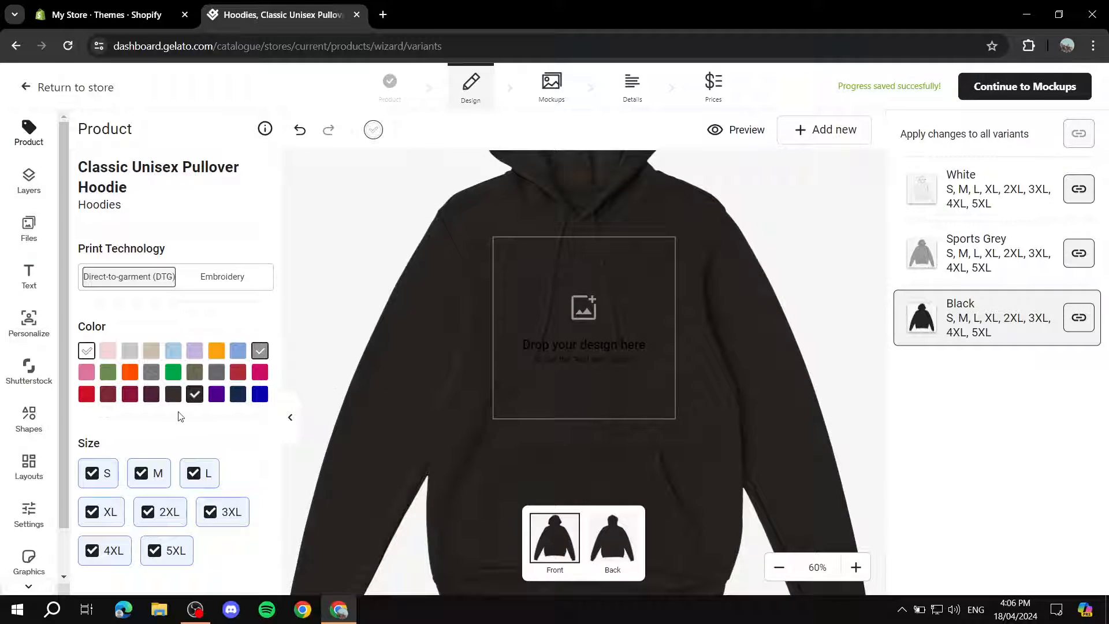
{"action": "left_click", "coordinate": [108, 372]}
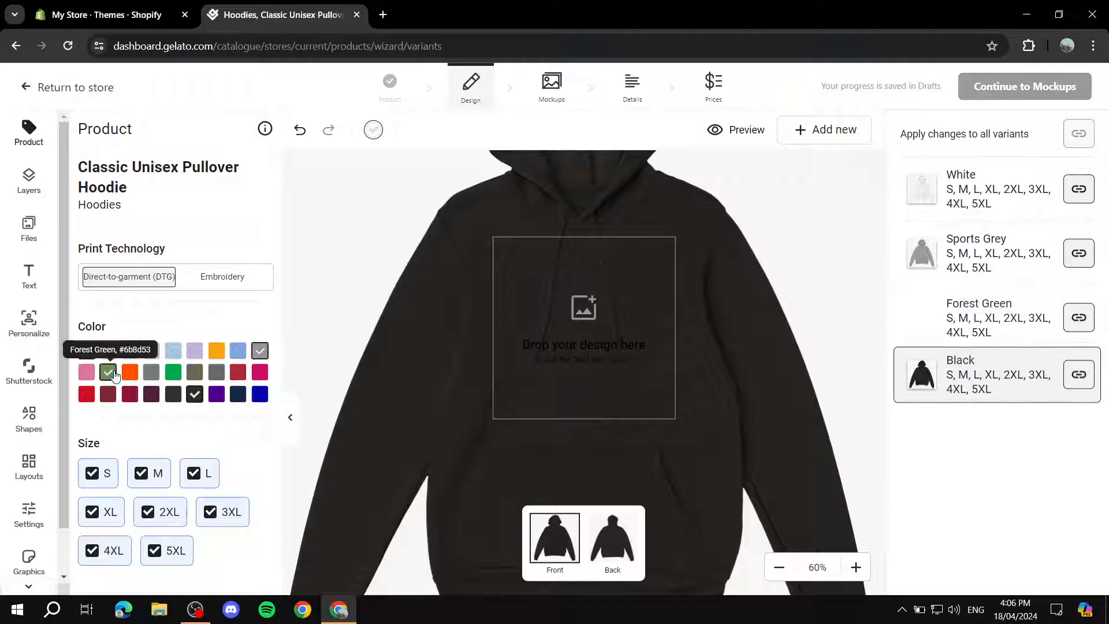
{"action": "left_click", "coordinate": [980, 320]}
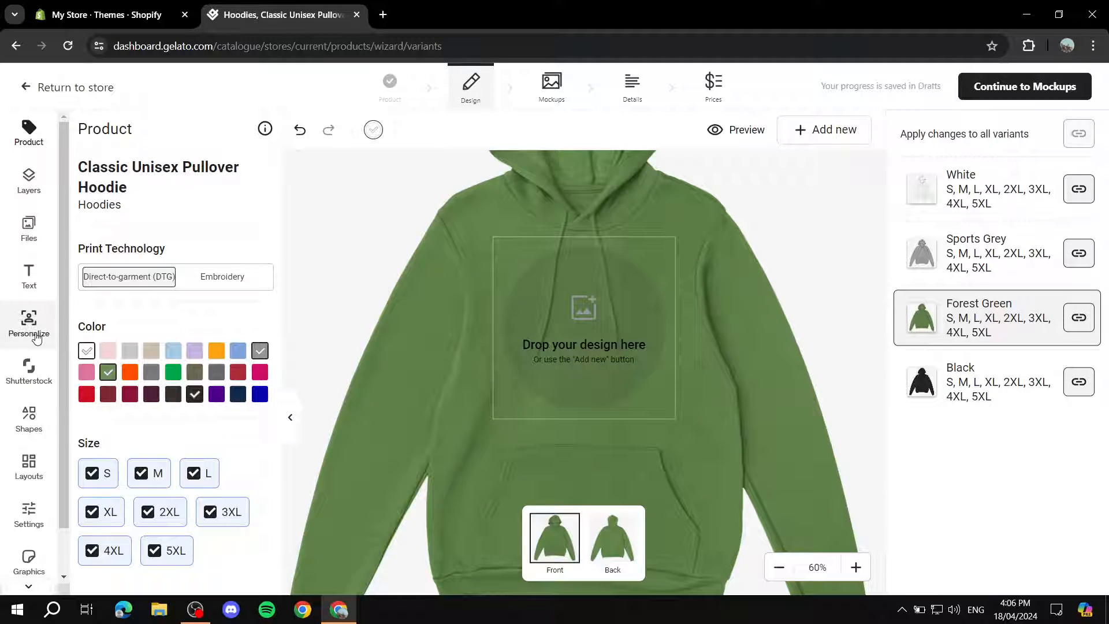
Remove the Forest Green variant from the hoodie, and switch the 5XL size off and back on.
{"action": "left_click", "coordinate": [107, 372]}
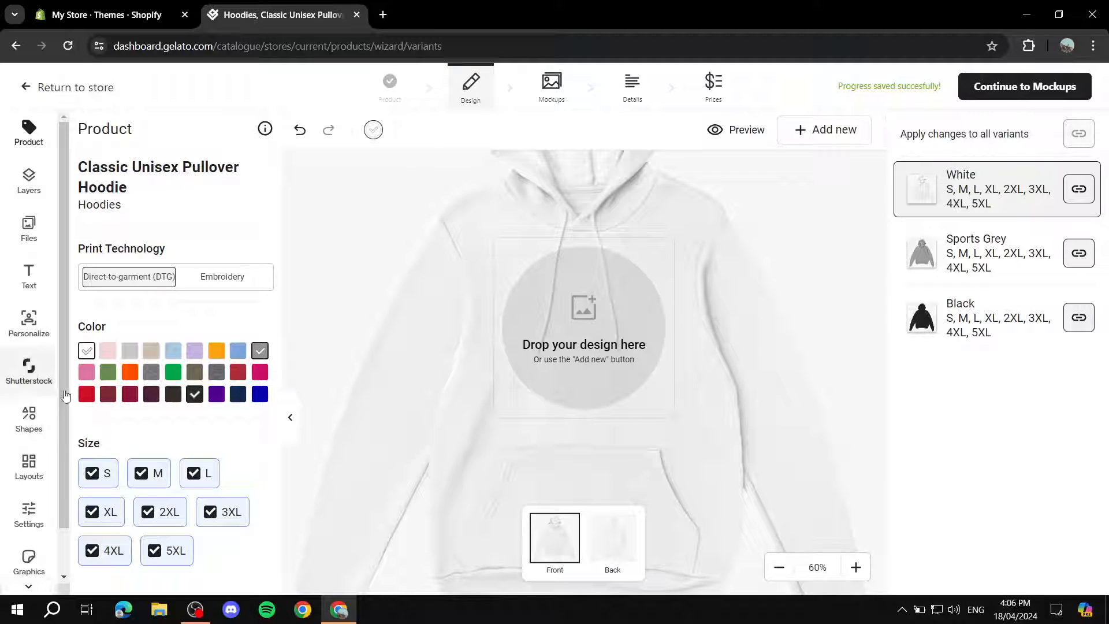
{"action": "left_click", "coordinate": [177, 556]}
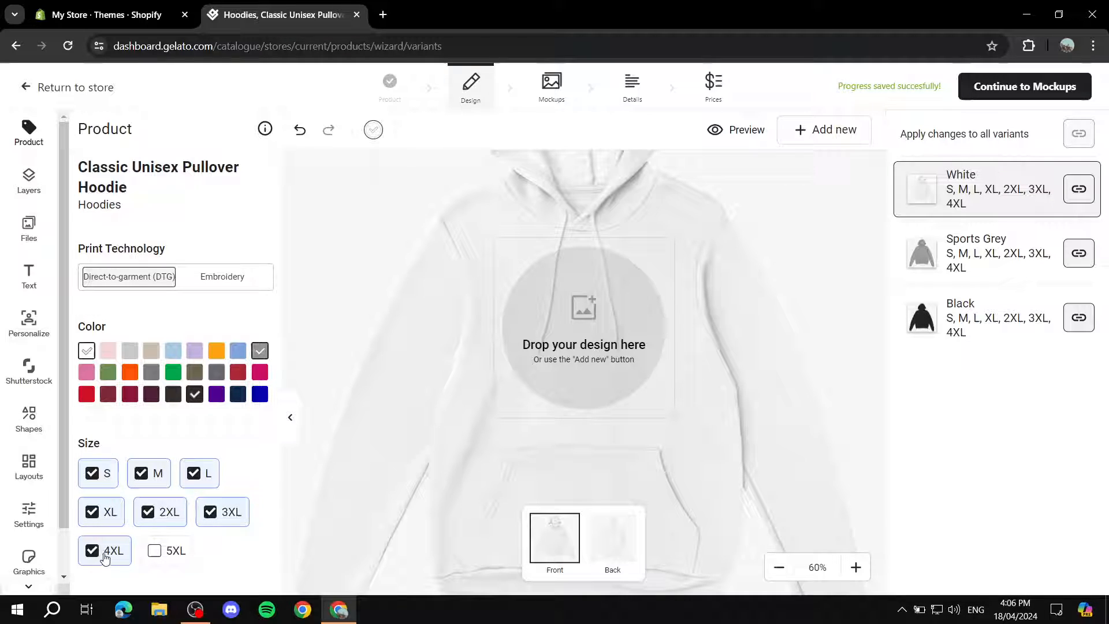
{"action": "left_click", "coordinate": [164, 551]}
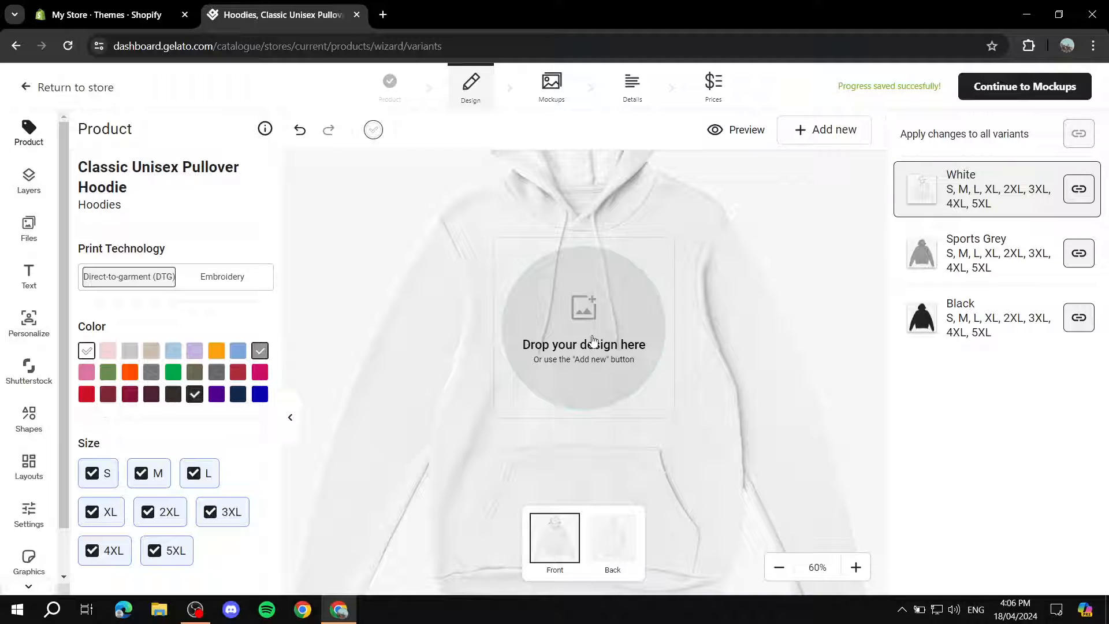
Upload Tutorial.png from the device and place it on the front of the white hoodie.
{"action": "left_click", "coordinate": [595, 318]}
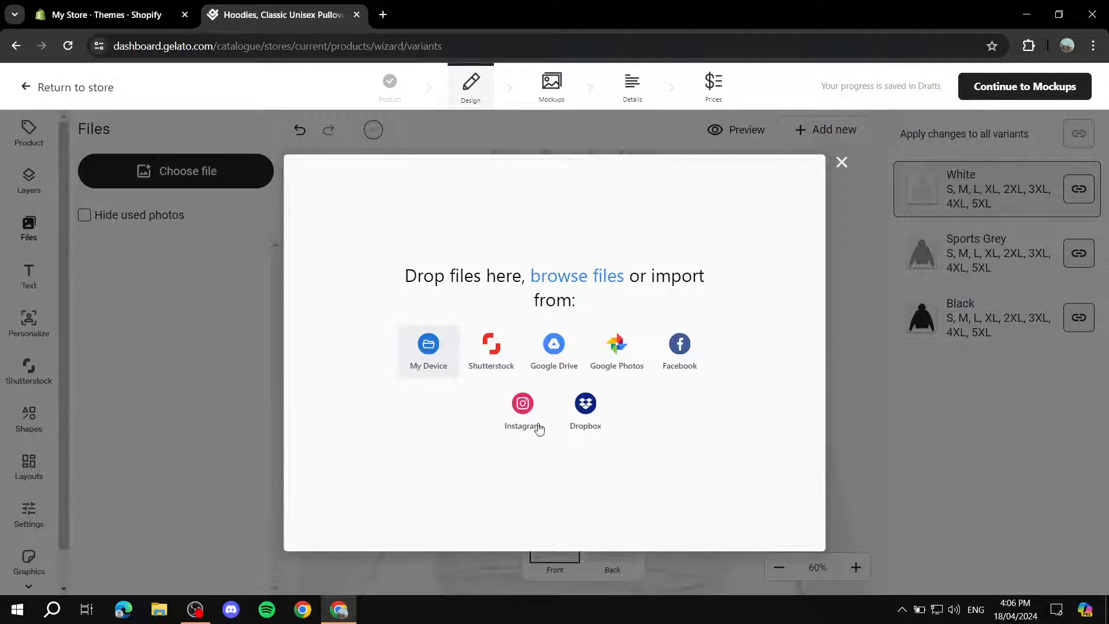
{"action": "left_click", "coordinate": [428, 346]}
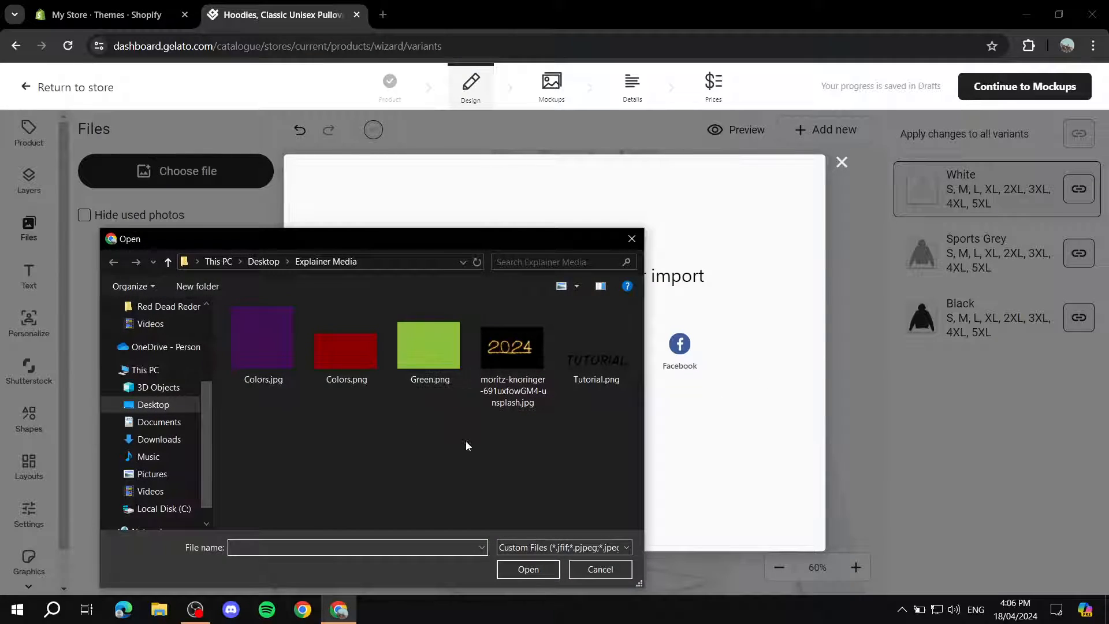
{"action": "double_click", "coordinate": [606, 354]}
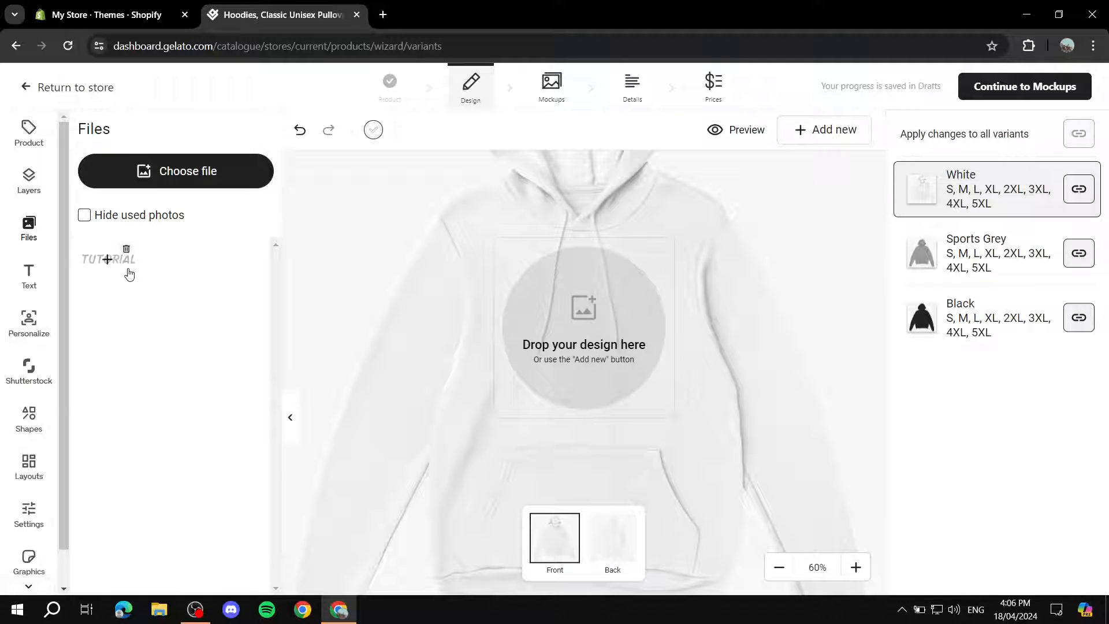
{"action": "left_click", "coordinate": [107, 260]}
{"action": "left_click", "coordinate": [602, 325]}
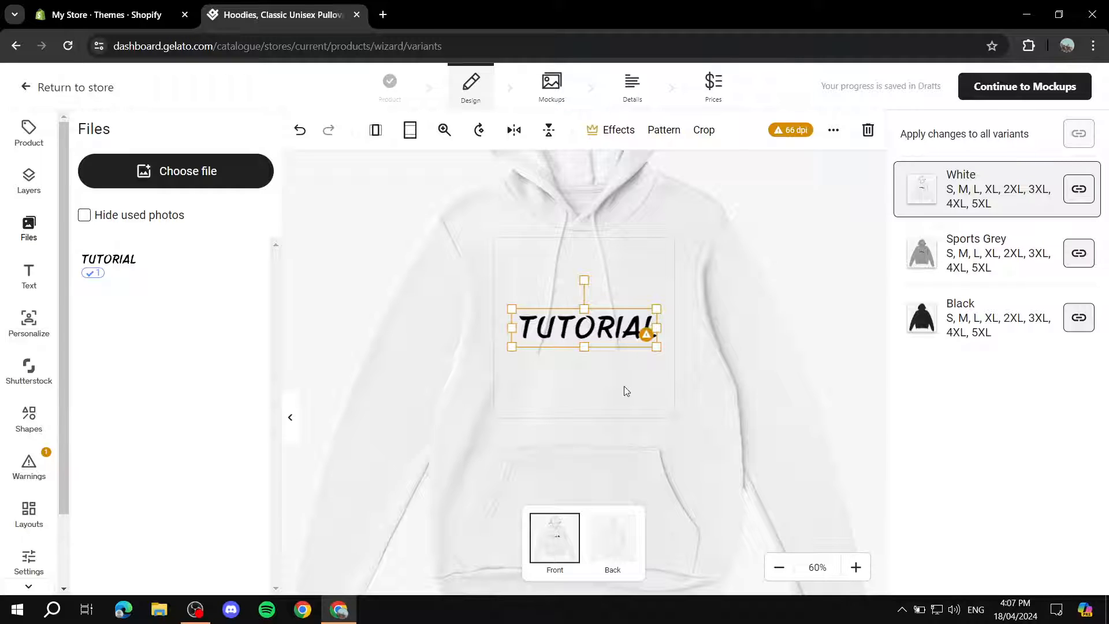
Enlarge the TUTORIAL image to the full width of the front print area and position it slightly above the area's center.
{"action": "left_click_drag", "start_coordinate": [656, 347], "coordinate": [588, 329]}
{"action": "left_click_drag", "start_coordinate": [588, 324], "coordinate": [588, 320]}
{"action": "left_click", "coordinate": [810, 324]}
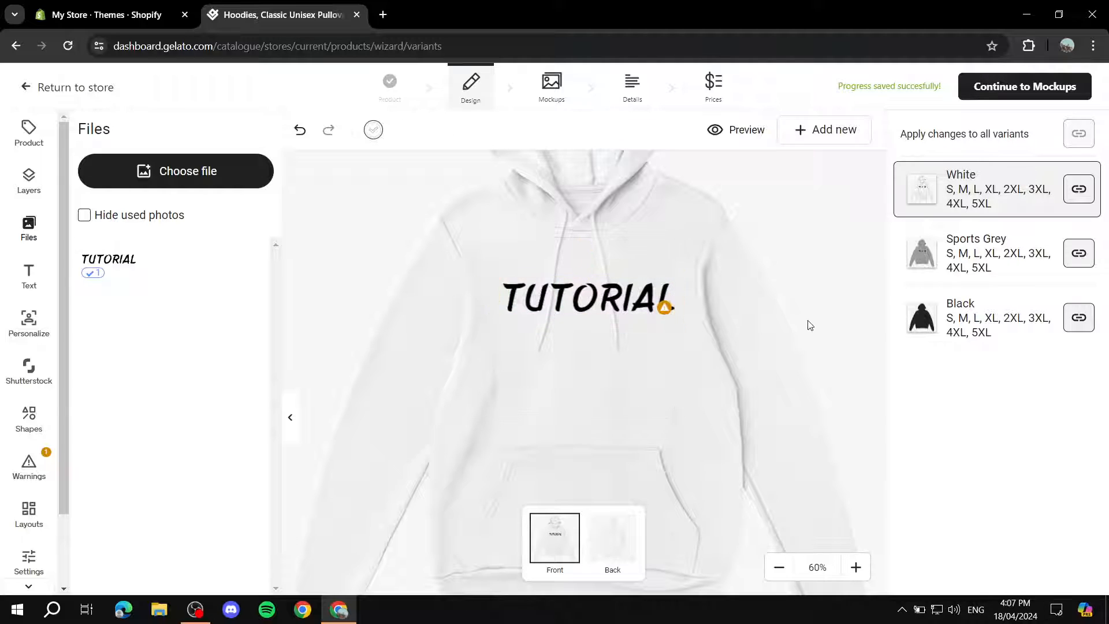
{"action": "left_click", "coordinate": [580, 320]}
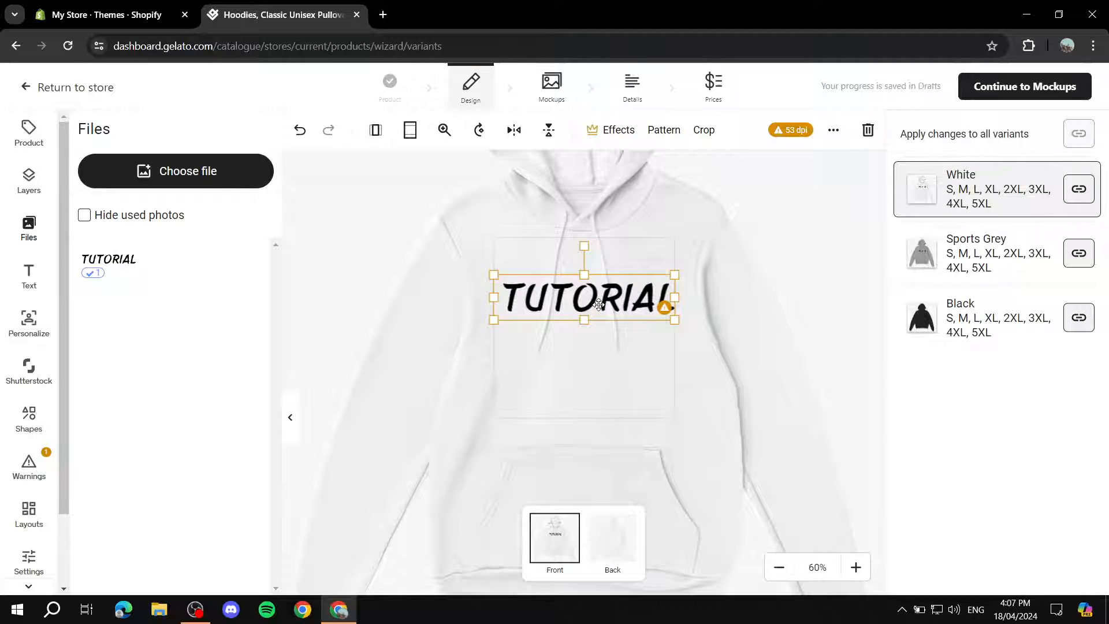
{"action": "mouse_move", "coordinate": [599, 305]}
{"action": "left_mouse_down"}
{"action": "mouse_move", "coordinate": [599, 295]}
{"action": "mouse_move", "coordinate": [600, 319]}
{"action": "left_mouse_up"}
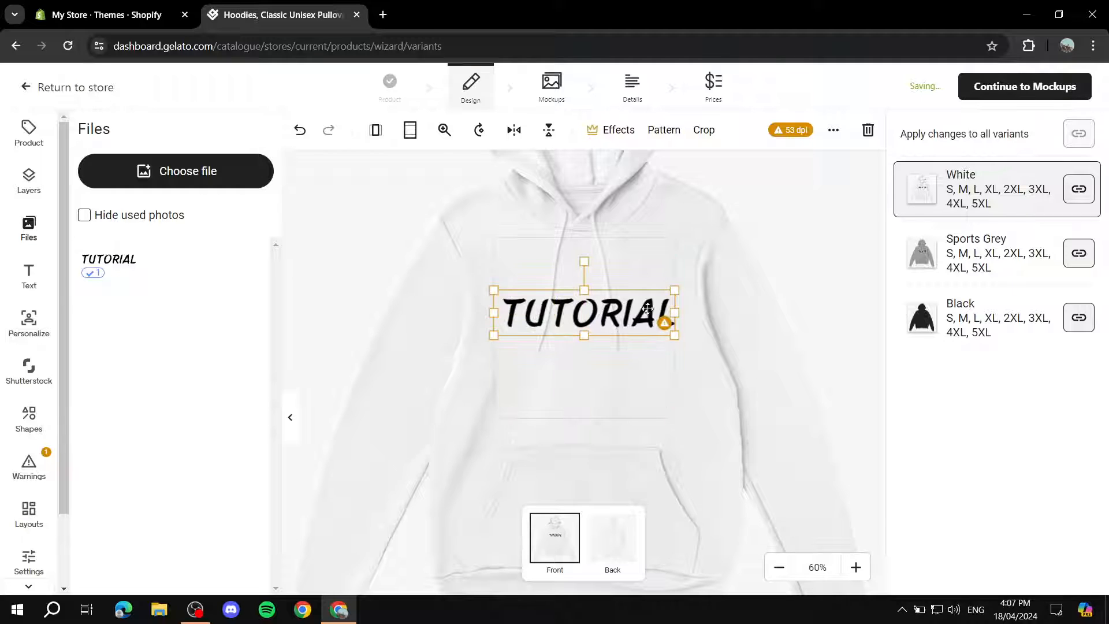
{"action": "left_click", "coordinate": [793, 315]}
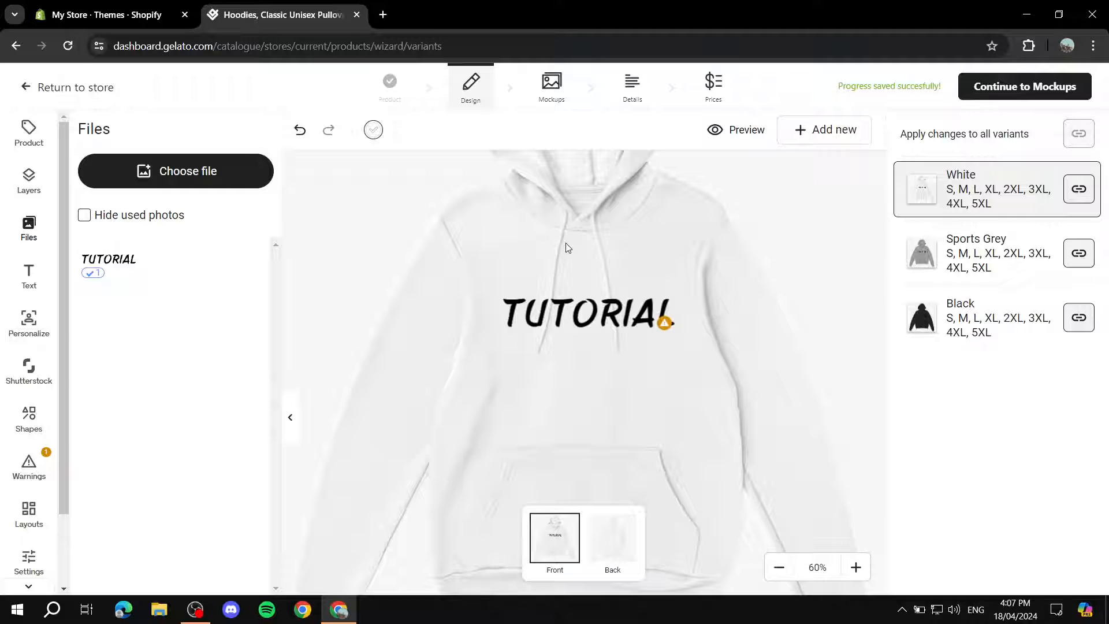
Check how the TUTORIAL design looks on the Sports Grey and Black variants, and return to White.
{"action": "left_click", "coordinate": [953, 248]}
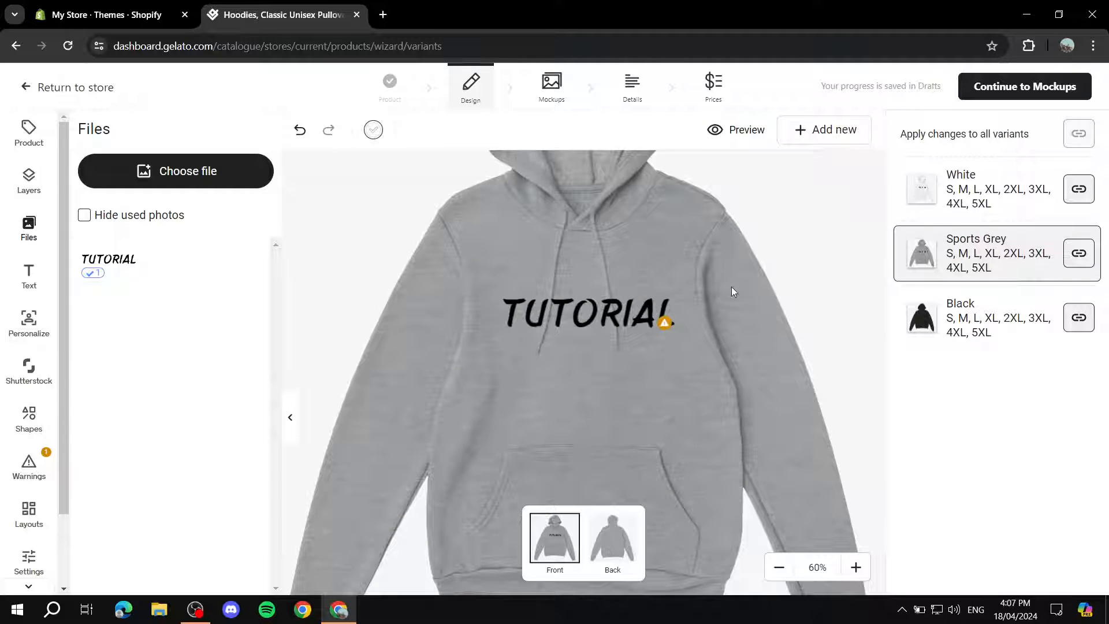
{"action": "left_click", "coordinate": [990, 315]}
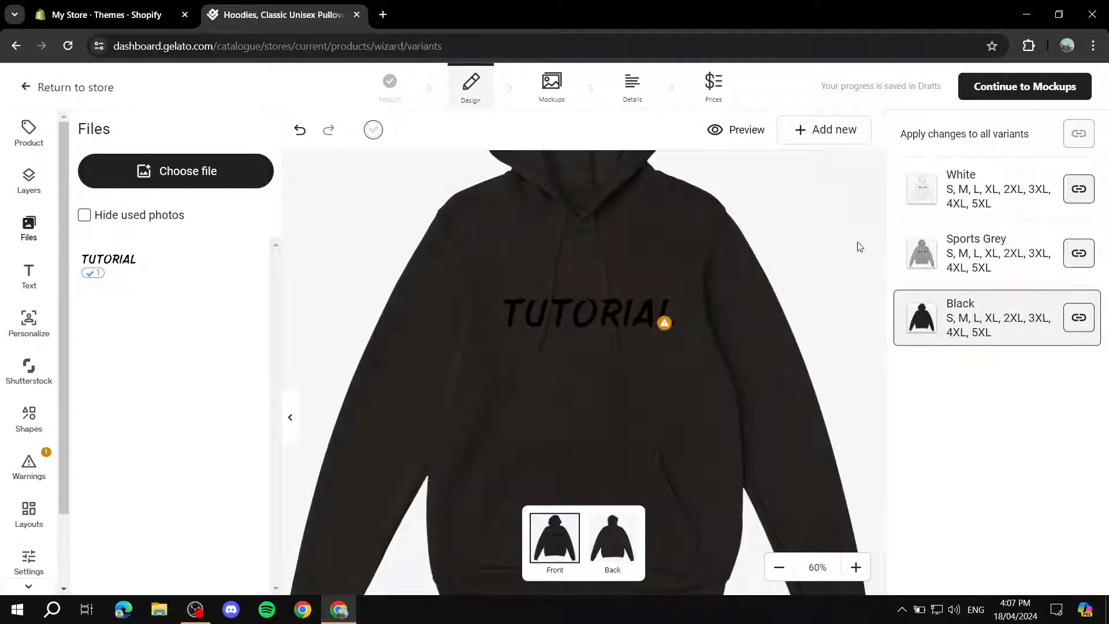
{"action": "left_click", "coordinate": [1000, 265]}
{"action": "left_click", "coordinate": [978, 190]}
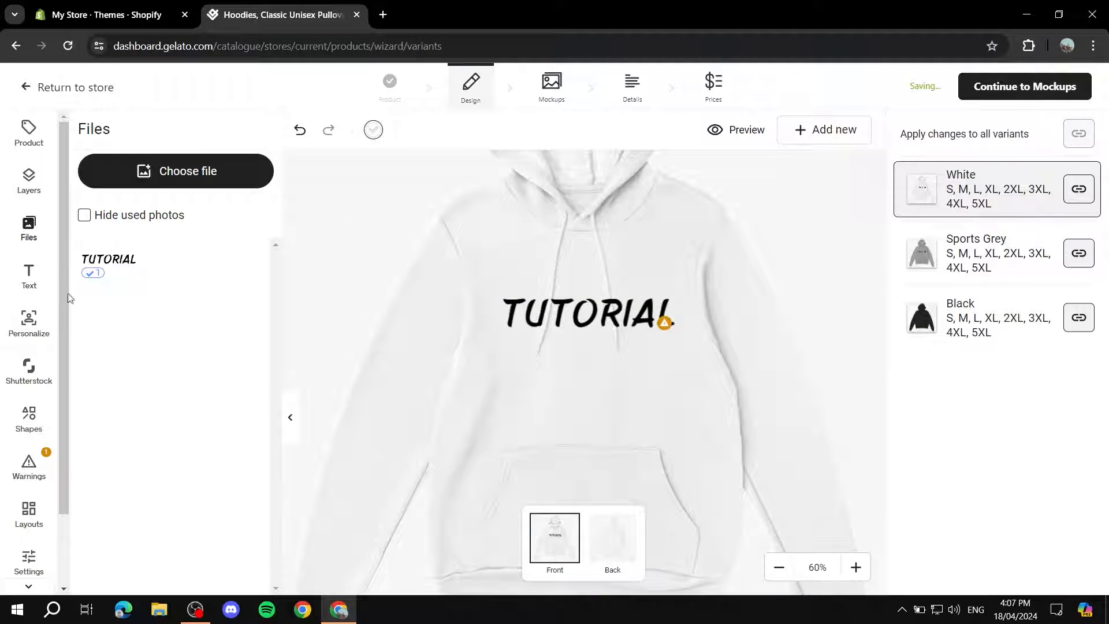
Add the text "Example" to the hoodie front and place it just below the TUTORIAL image.
{"action": "left_click", "coordinate": [26, 282]}
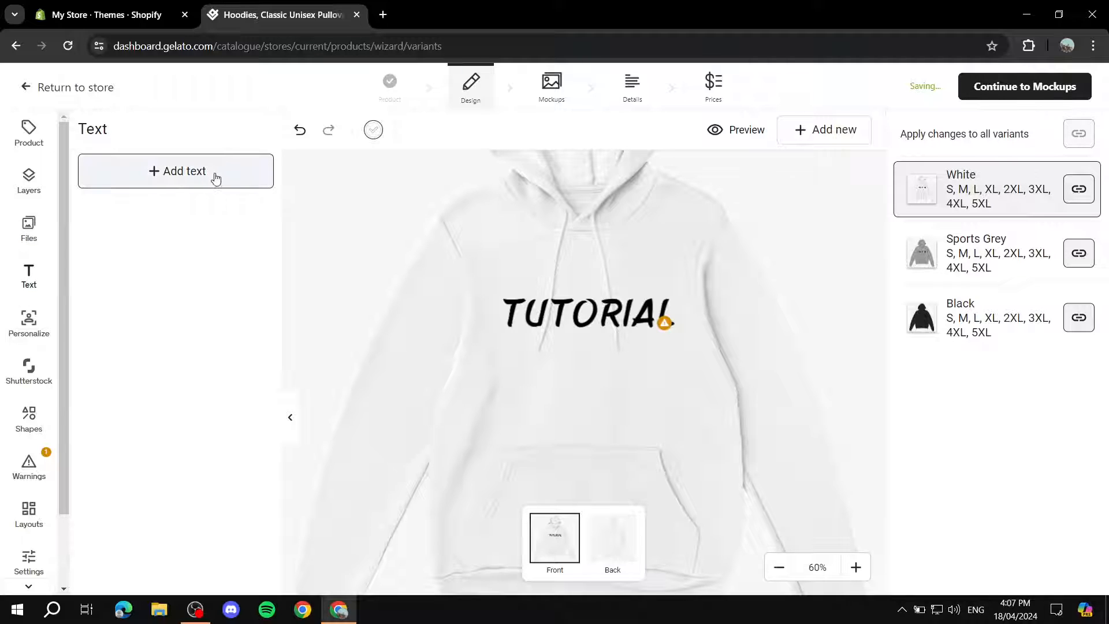
{"action": "left_click", "coordinate": [166, 172]}
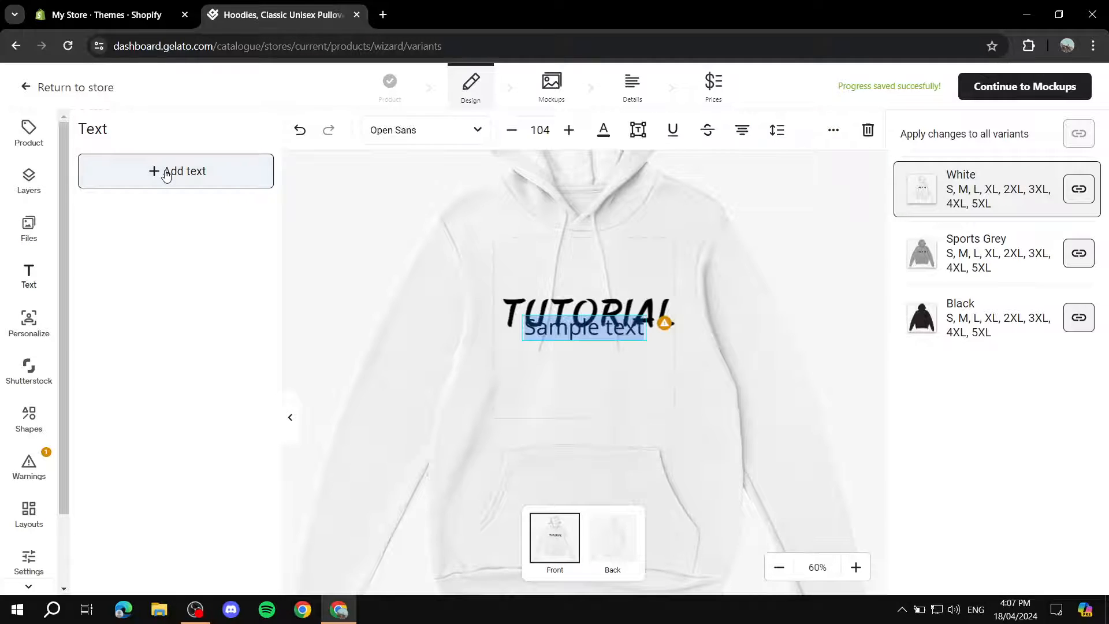
{"action": "key", "text": "BackSpace"}
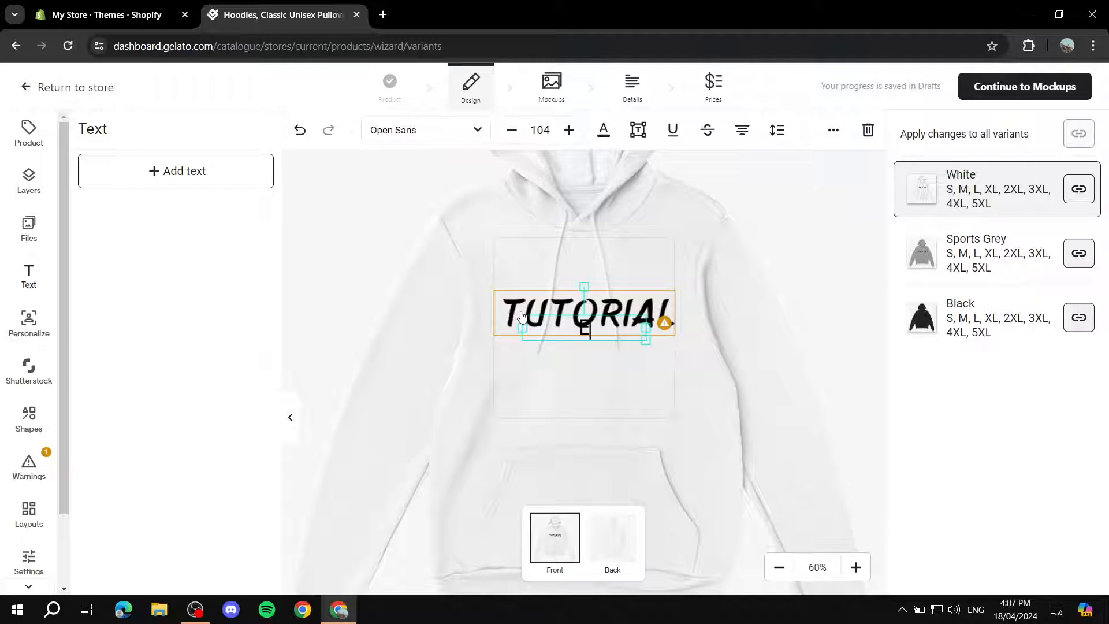
{"action": "type", "text": "Example"}
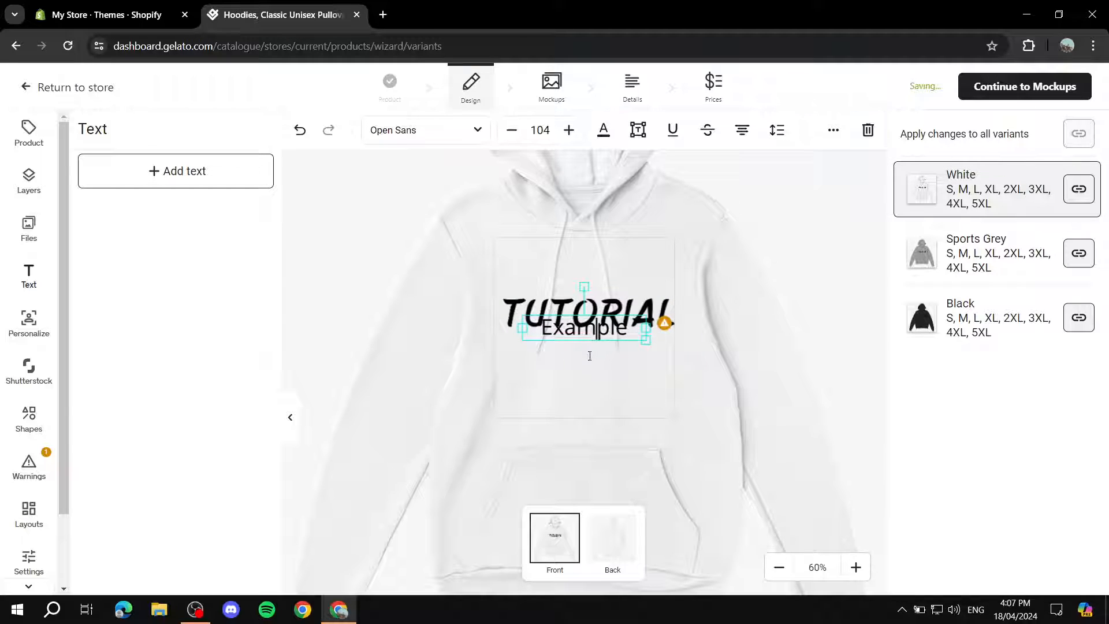
{"action": "left_click", "coordinate": [589, 355]}
{"action": "left_click_drag", "start_coordinate": [585, 339], "coordinate": [582, 359]}
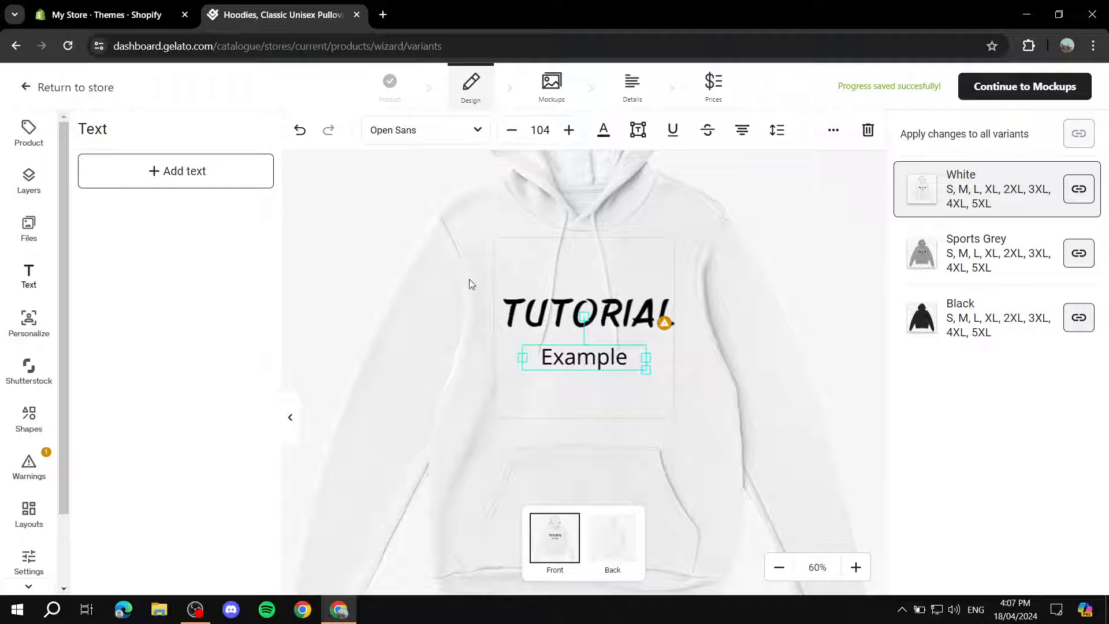
Shrink the TUTORIAL image slightly and move it up a little, keeping it centered above the Example text.
{"action": "left_click", "coordinate": [607, 312]}
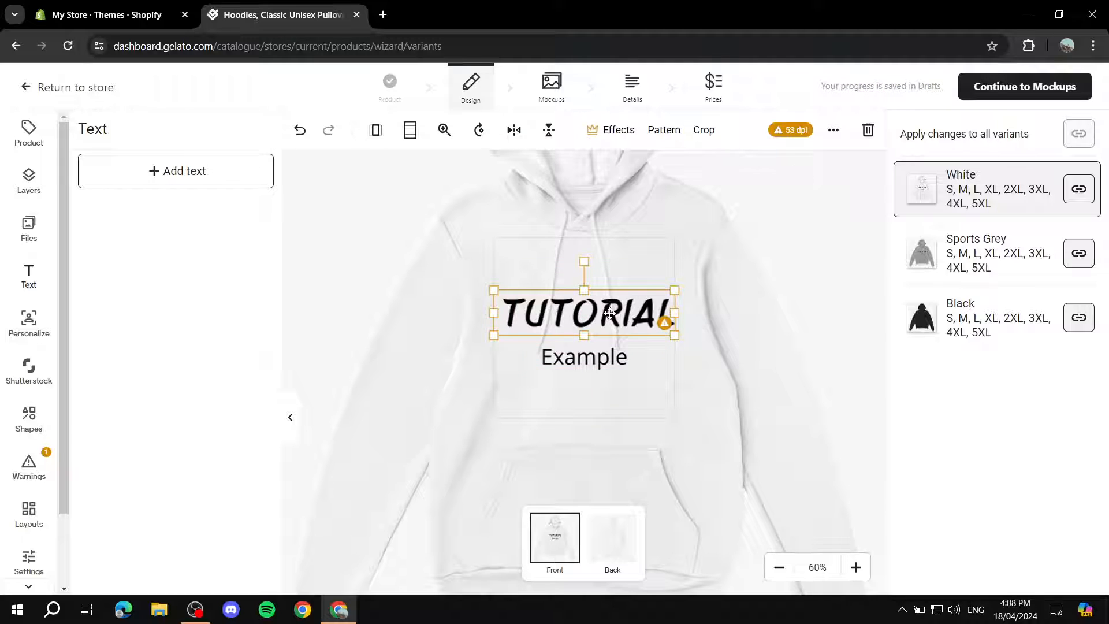
{"action": "left_click_drag", "start_coordinate": [610, 313], "coordinate": [608, 312]}
{"action": "left_click_drag", "start_coordinate": [671, 327], "coordinate": [667, 330]}
{"action": "left_click_drag", "start_coordinate": [605, 312], "coordinate": [609, 307]}
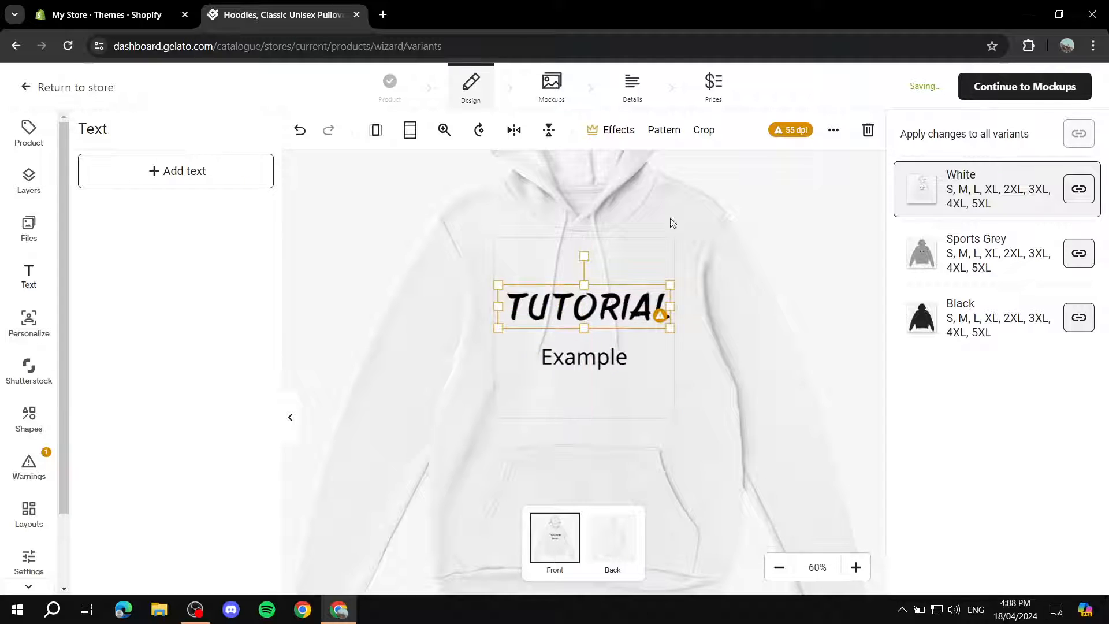
Set the font of the Example text to Montserrat and open its text color options.
{"action": "left_click", "coordinate": [596, 355]}
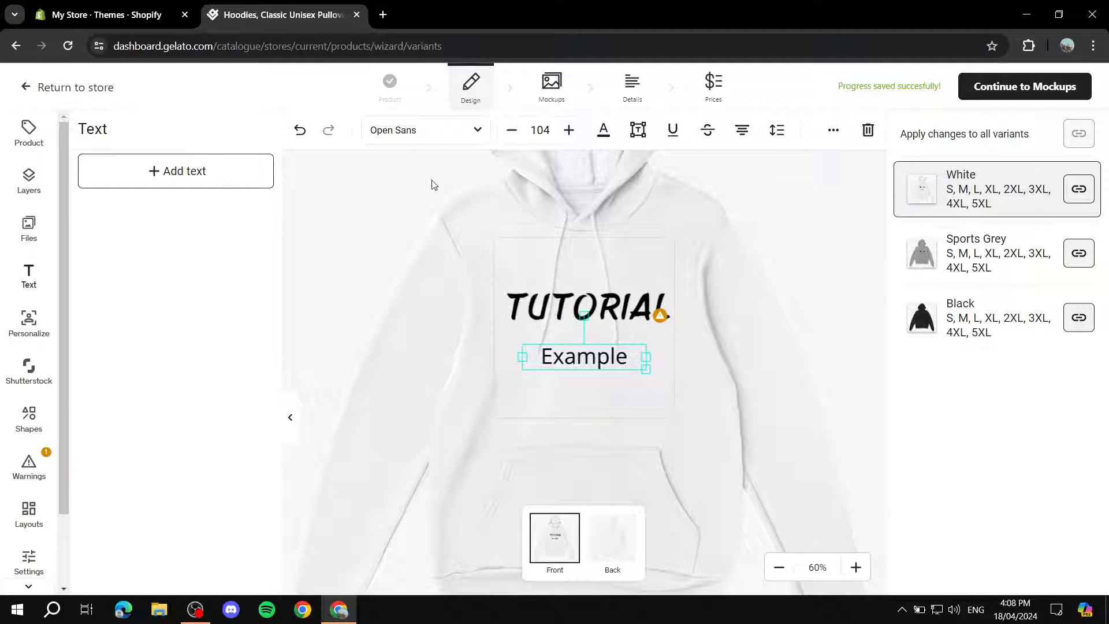
{"action": "left_click", "coordinate": [449, 128]}
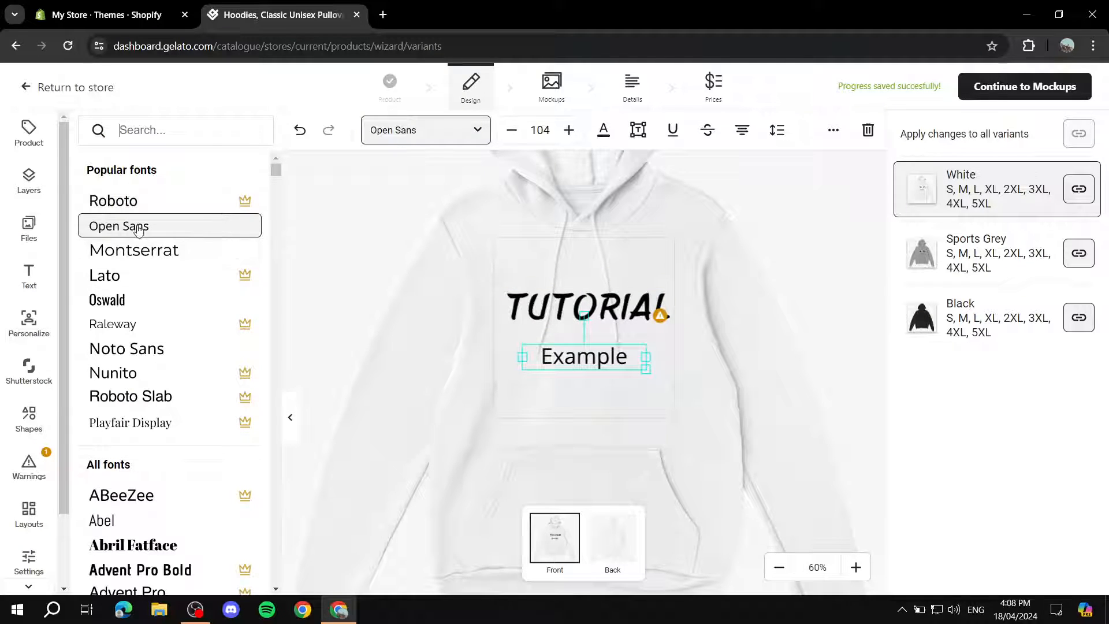
{"action": "scroll", "coordinate": [245, 256], "scroll_direction": "down", "scroll_amount": 3}
{"action": "scroll", "coordinate": [245, 256], "scroll_direction": "down", "scroll_amount": 1}
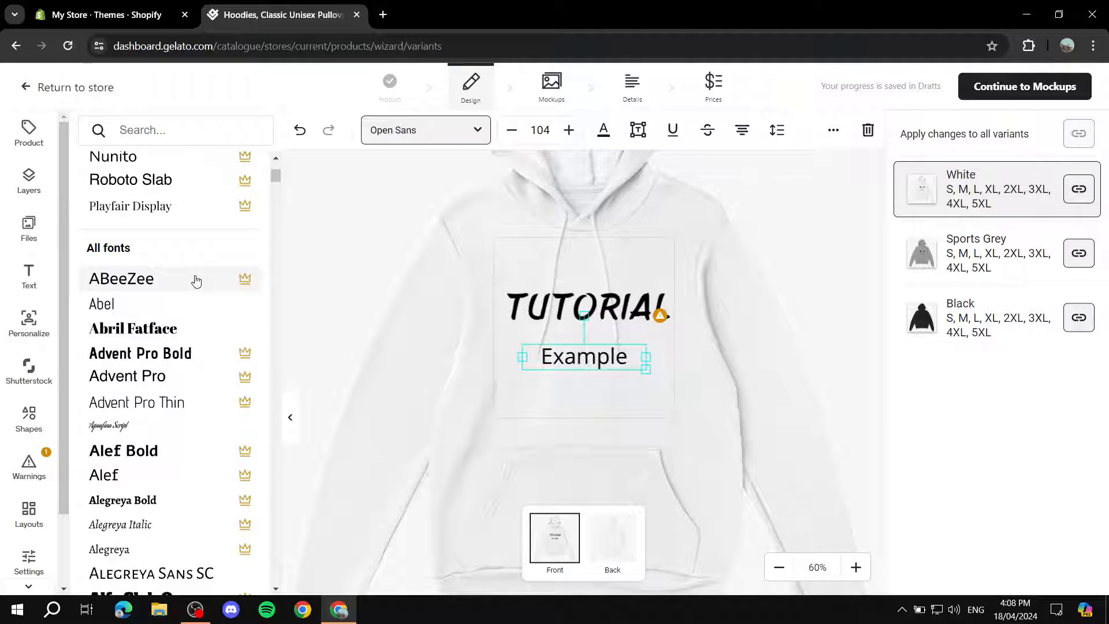
{"action": "scroll", "coordinate": [192, 301], "scroll_direction": "down", "scroll_amount": 6}
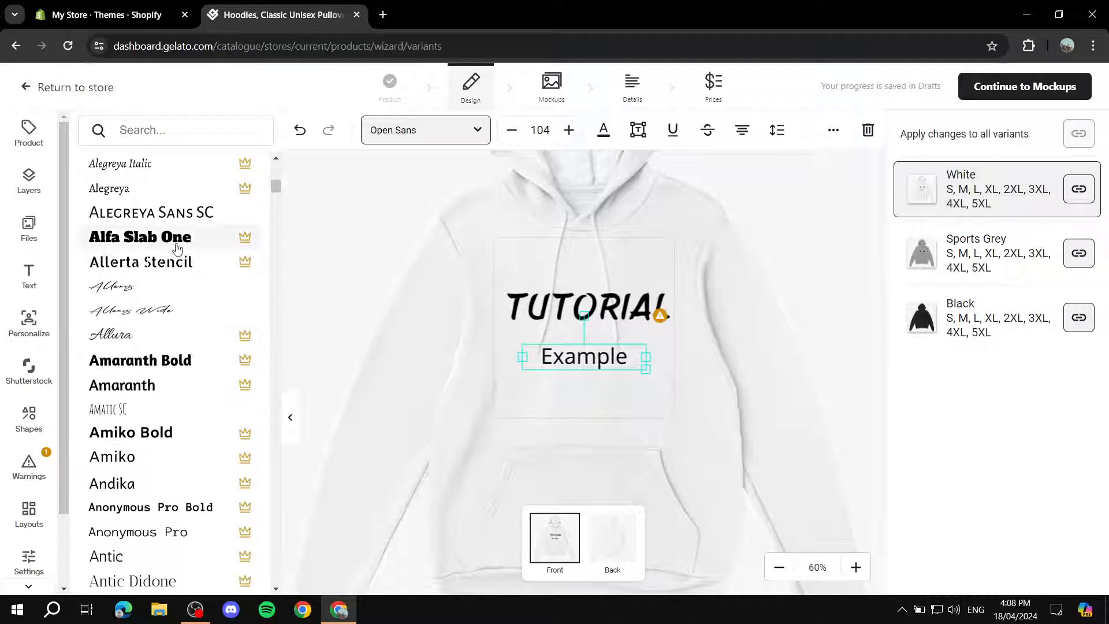
{"action": "scroll", "coordinate": [159, 295], "scroll_direction": "down", "scroll_amount": 2}
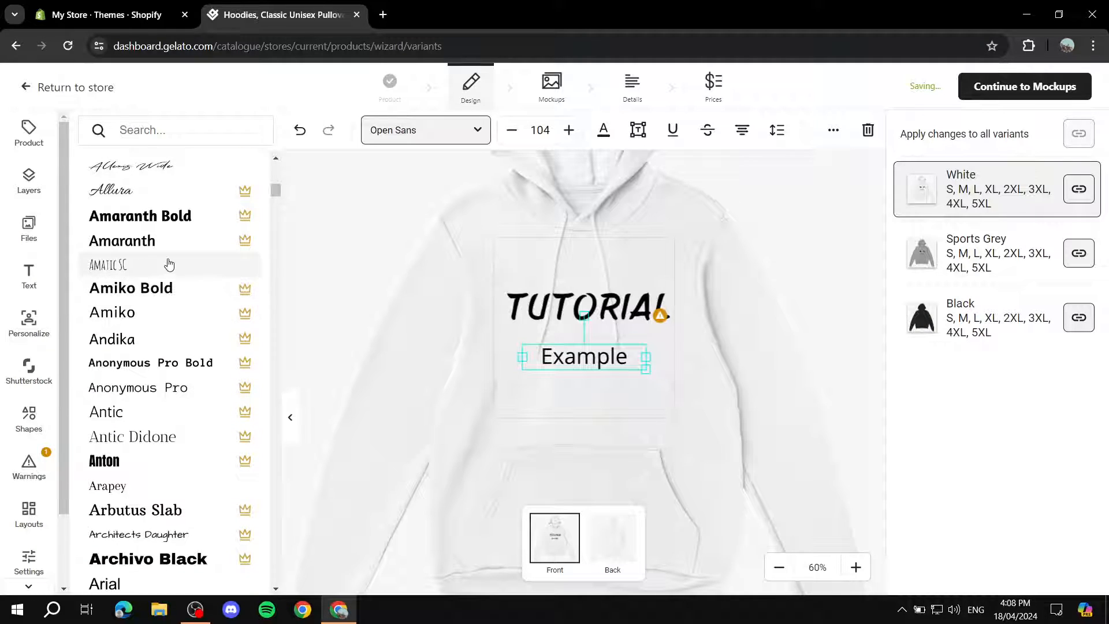
{"action": "scroll", "coordinate": [171, 303], "scroll_direction": "down", "scroll_amount": 7}
{"action": "scroll", "coordinate": [179, 255], "scroll_direction": "up", "scroll_amount": 13}
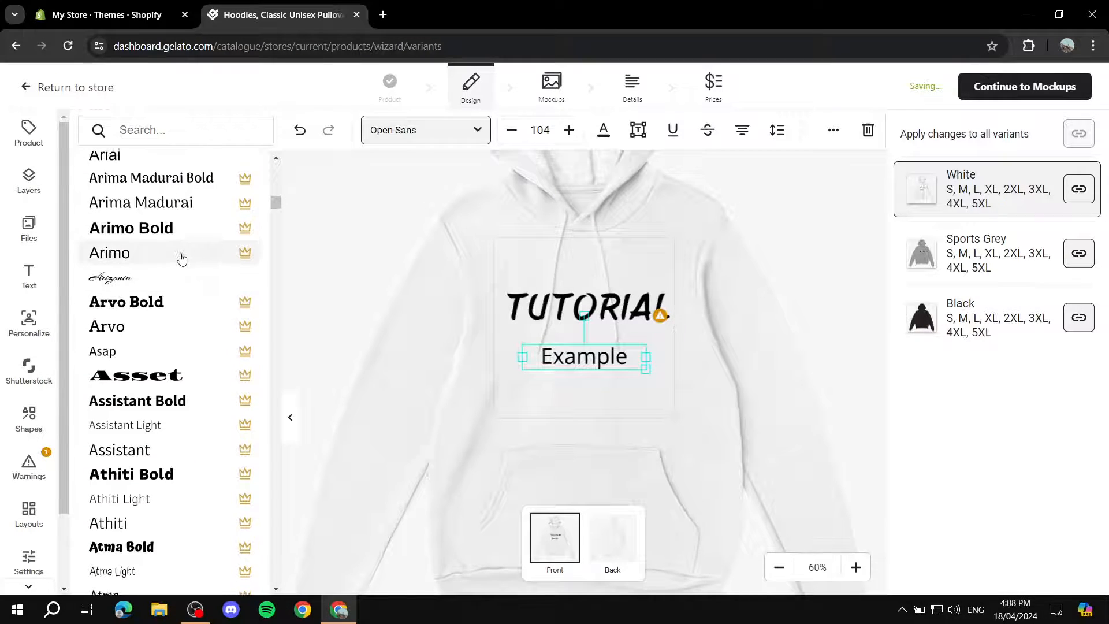
{"action": "scroll", "coordinate": [177, 263], "scroll_direction": "up", "scroll_amount": 6}
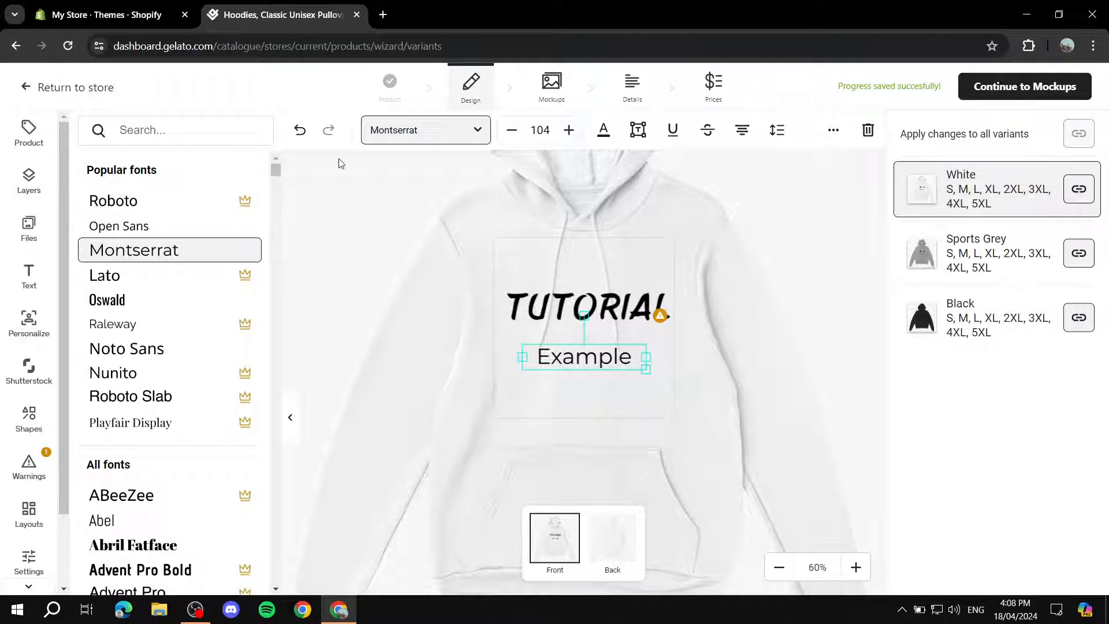
{"action": "left_click", "coordinate": [341, 181]}
{"action": "left_click", "coordinate": [564, 357]}
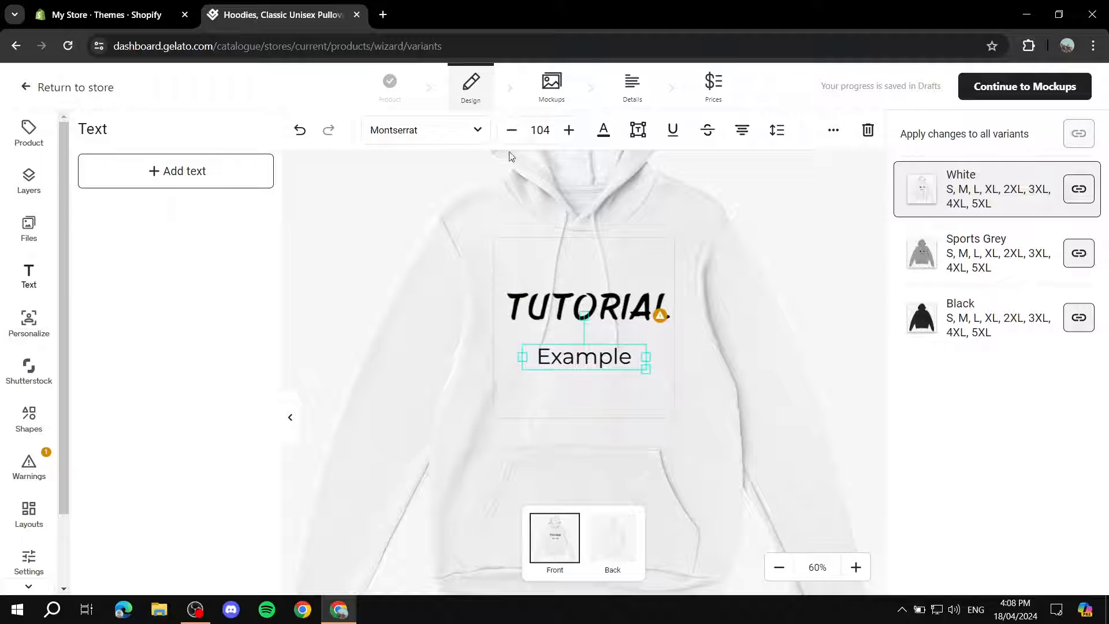
{"action": "left_click", "coordinate": [603, 129]}
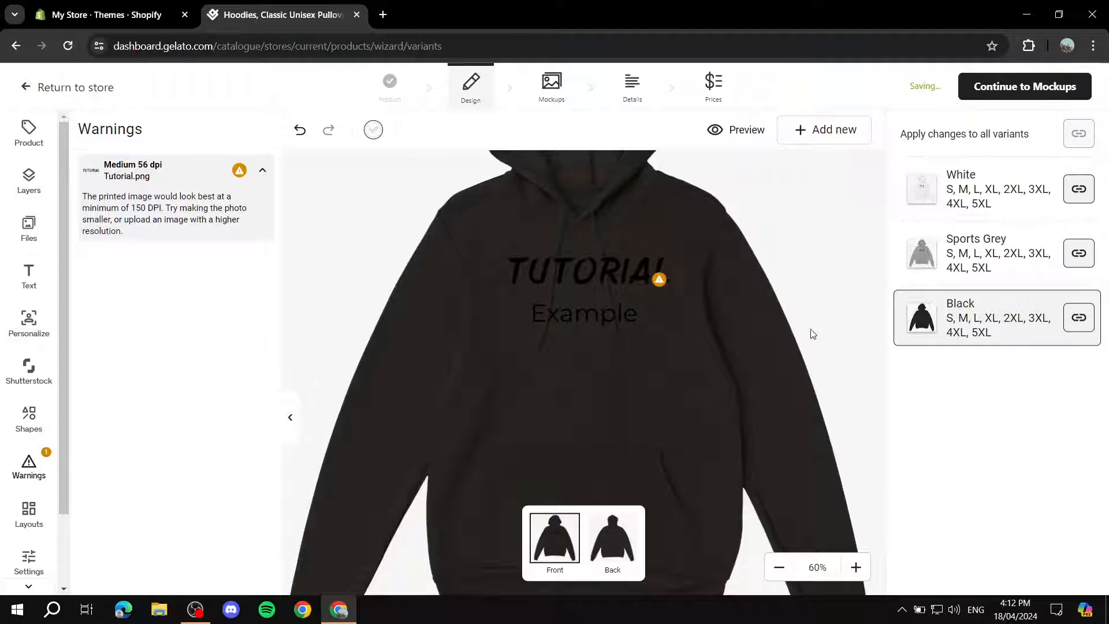
View the back side of the hoodie in the White and Black variants.
{"action": "left_click", "coordinate": [982, 191]}
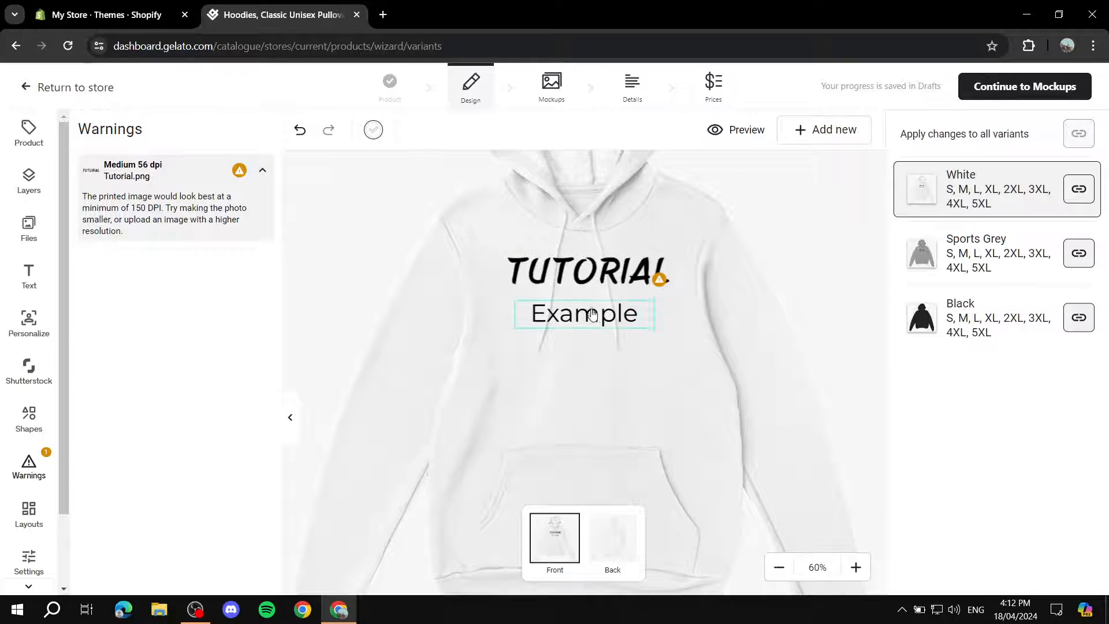
{"action": "left_click", "coordinate": [619, 540]}
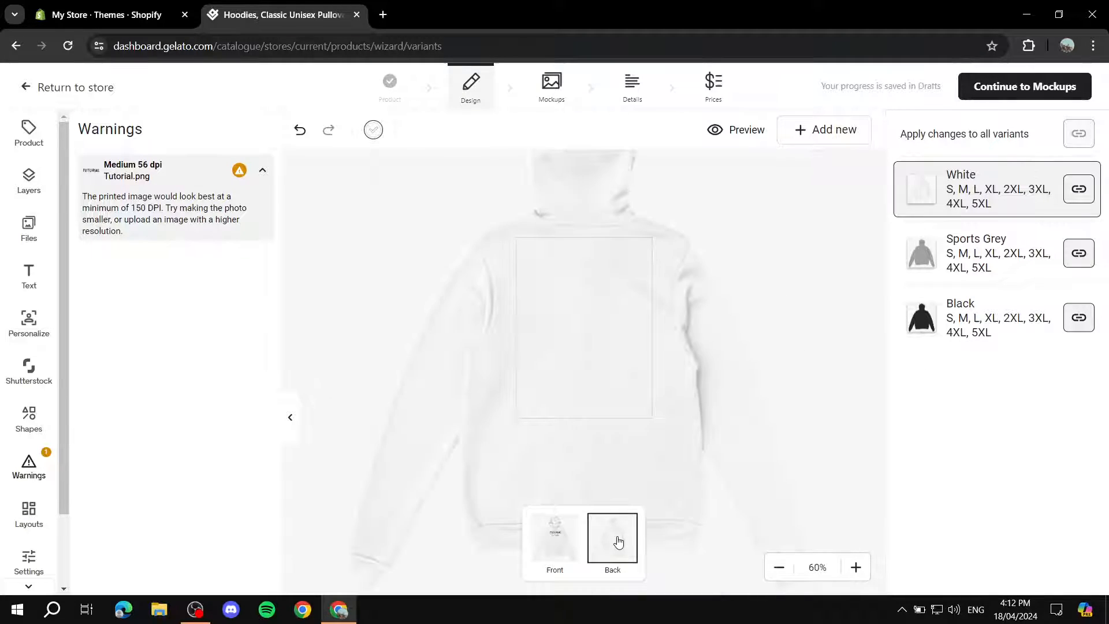
{"action": "left_click", "coordinate": [997, 317]}
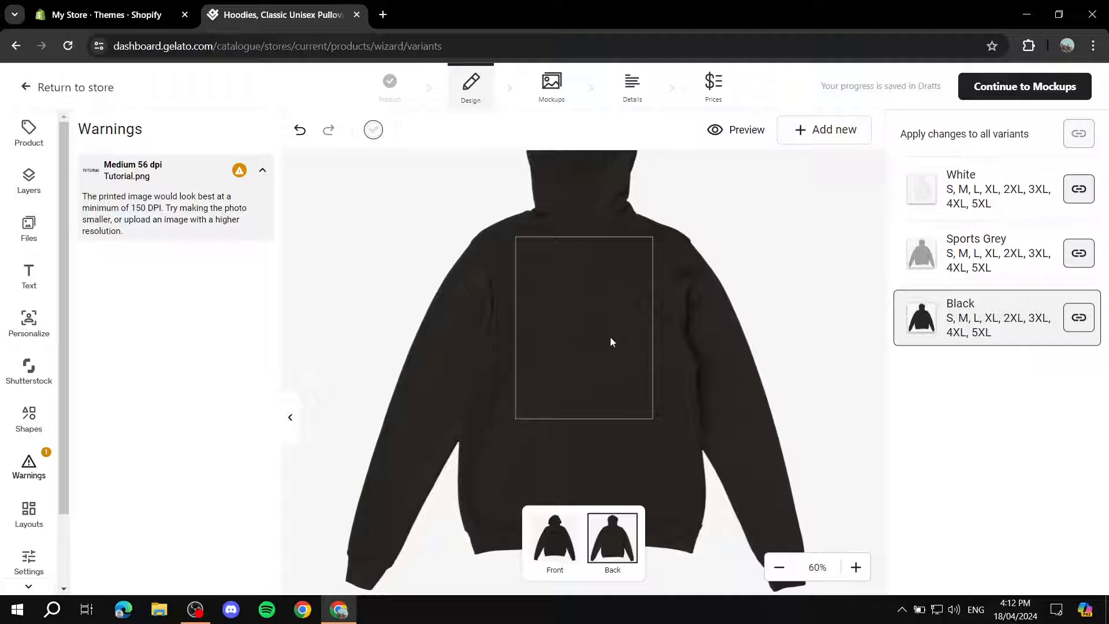
{"action": "left_click", "coordinate": [28, 226]}
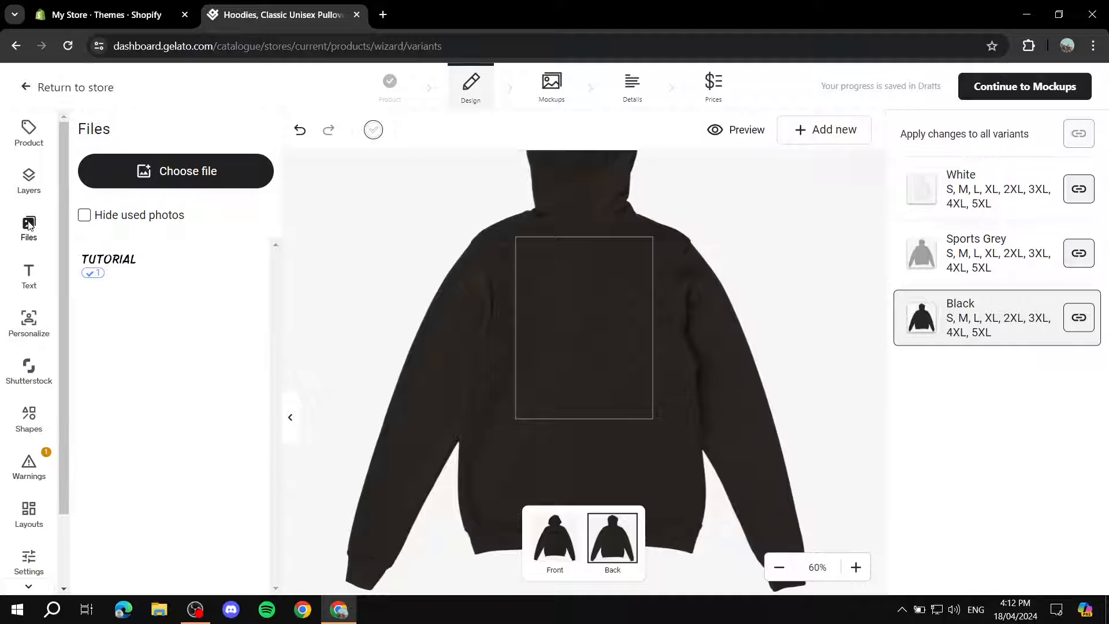
{"action": "left_click", "coordinate": [195, 173]}
{"action": "left_click", "coordinate": [842, 159]}
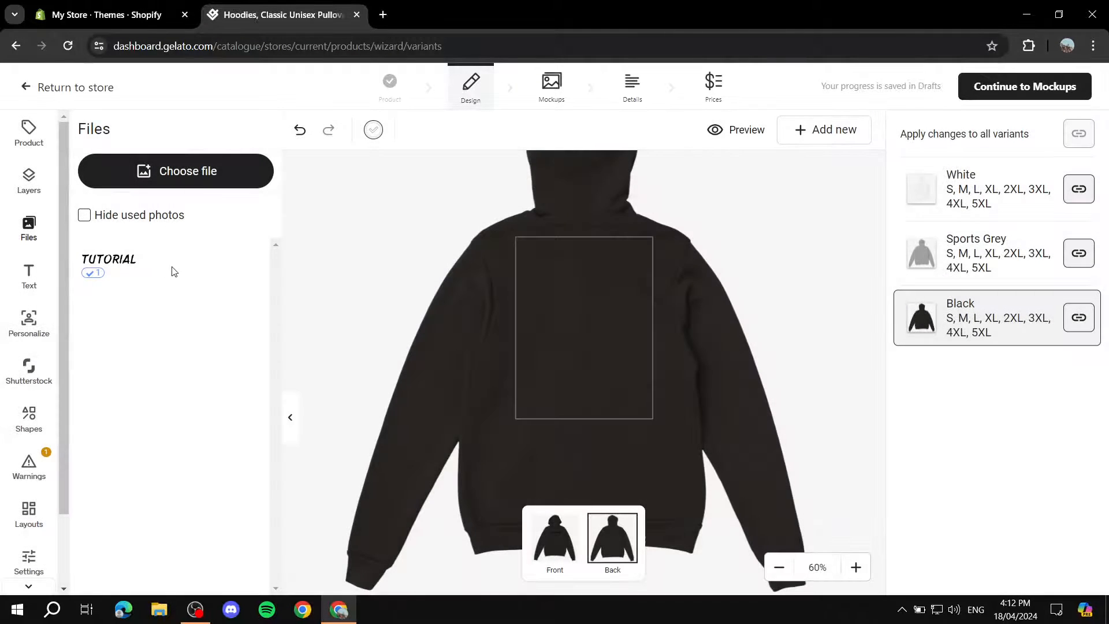
Place the TUTORIAL image on the back of the Black hoodie, enlarge it to nearly the print area's width and move it slightly up.
{"action": "left_click", "coordinate": [104, 265]}
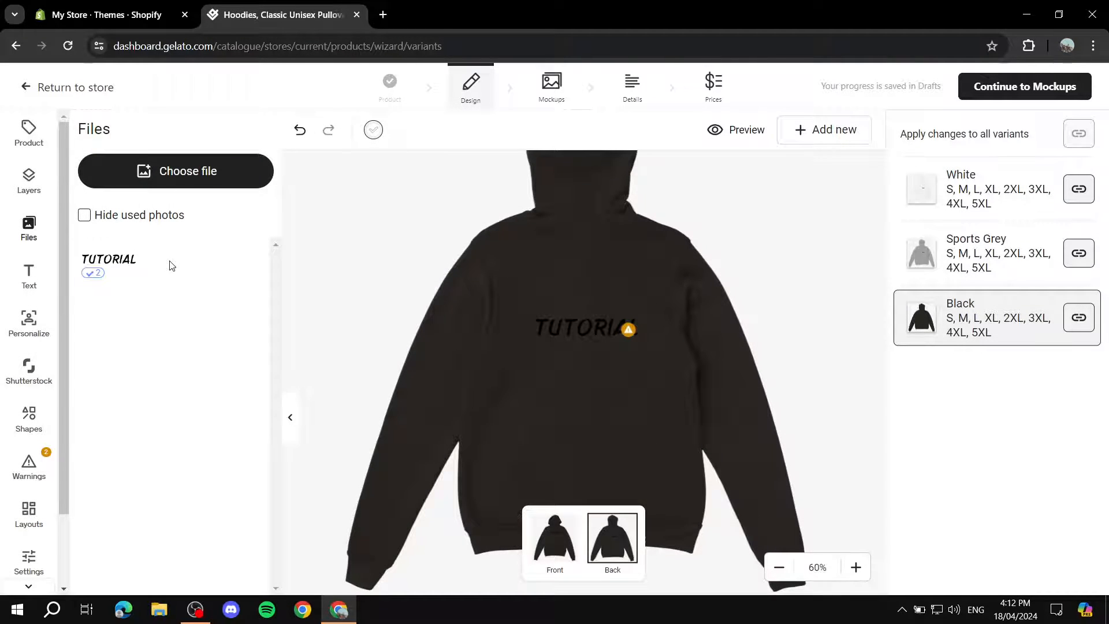
{"action": "left_click", "coordinate": [618, 327]}
{"action": "left_click_drag", "start_coordinate": [640, 345], "coordinate": [686, 354]}
{"action": "left_click_drag", "start_coordinate": [604, 322], "coordinate": [586, 315]}
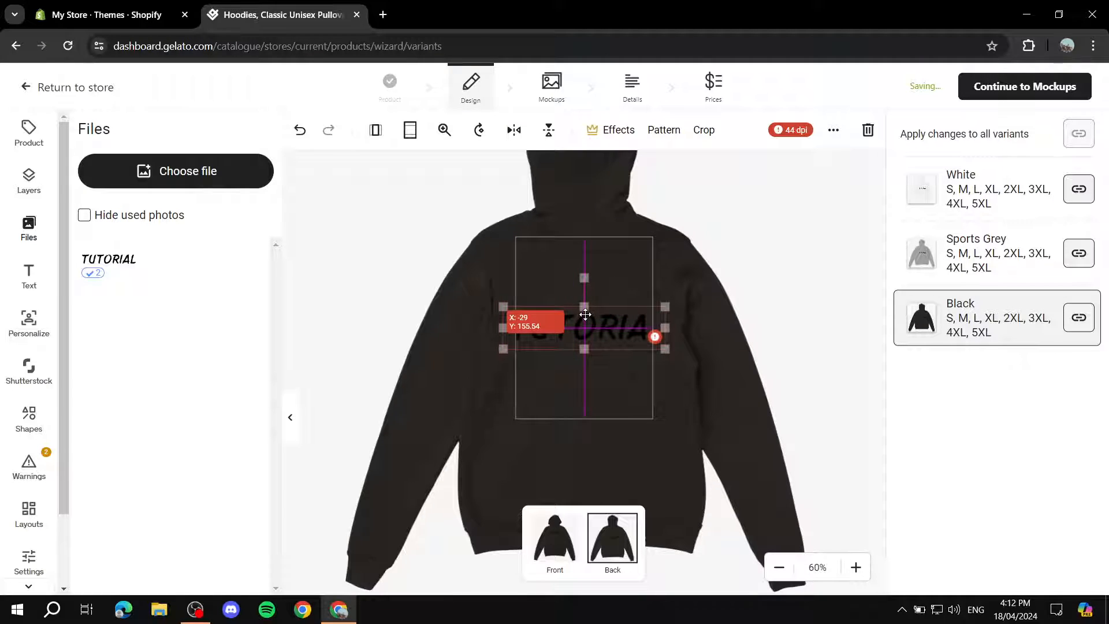
{"action": "left_click", "coordinate": [668, 357]}
{"action": "left_click", "coordinate": [612, 339]}
{"action": "left_click_drag", "start_coordinate": [665, 349], "coordinate": [598, 320]}
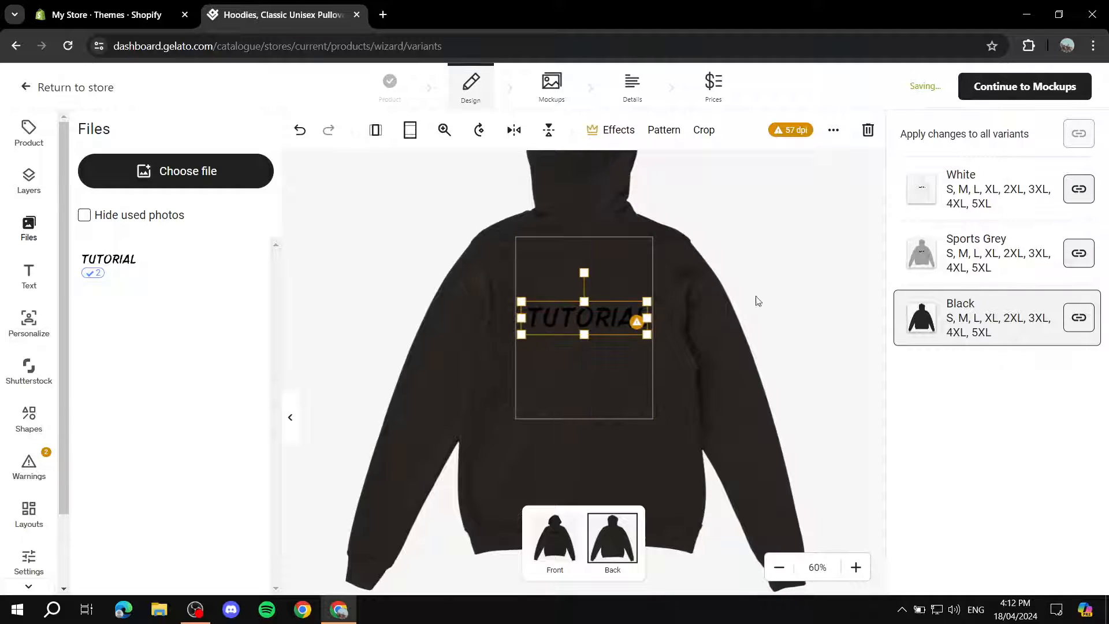
{"action": "left_click", "coordinate": [756, 300]}
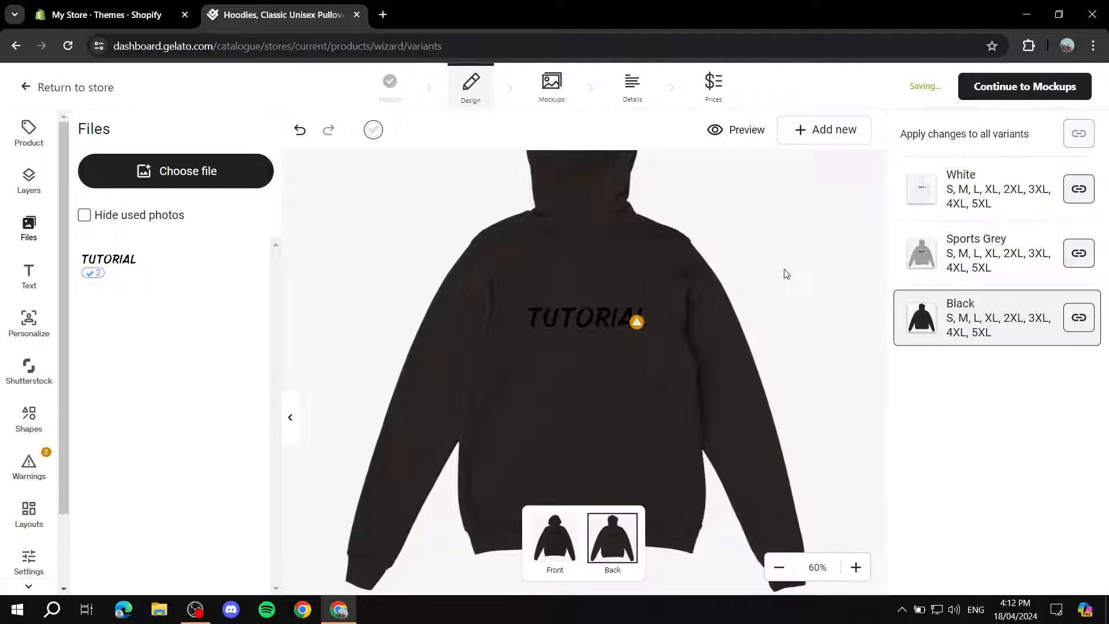
Delete the TUTORIAL image from the hoodie's back and return to the front side.
{"action": "left_click", "coordinate": [600, 307]}
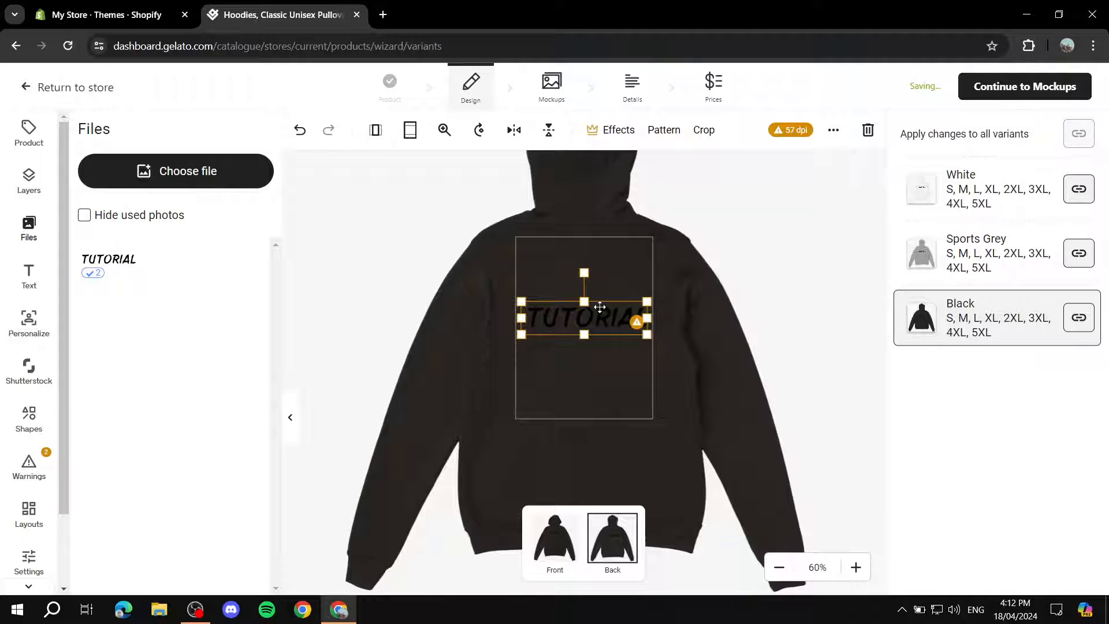
{"action": "key", "text": "Delete"}
{"action": "left_click", "coordinate": [781, 254]}
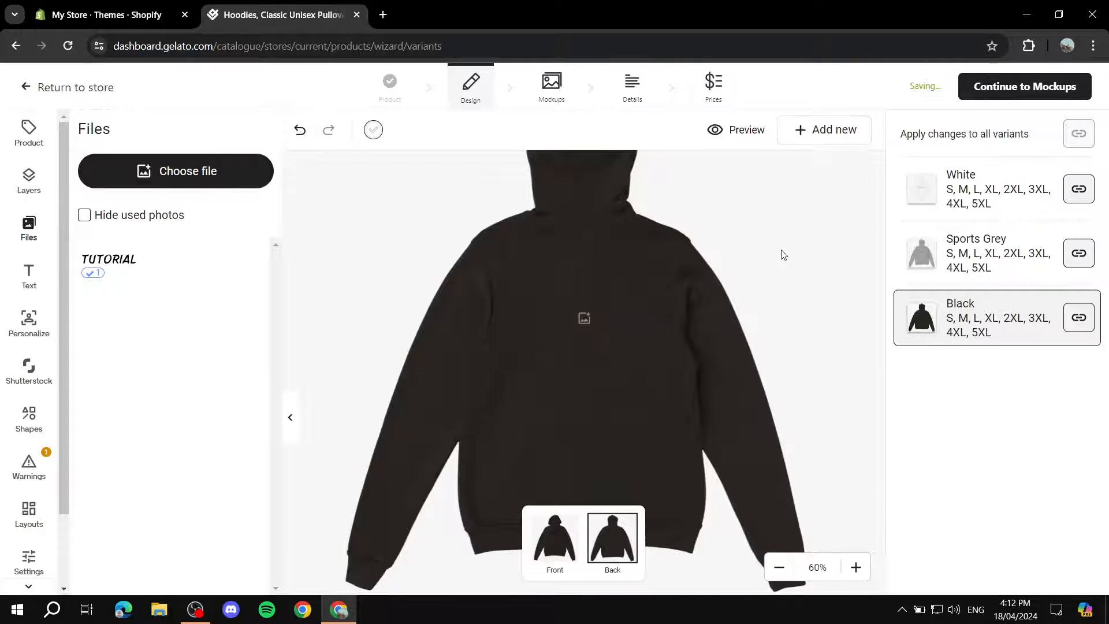
{"action": "left_click", "coordinate": [555, 537]}
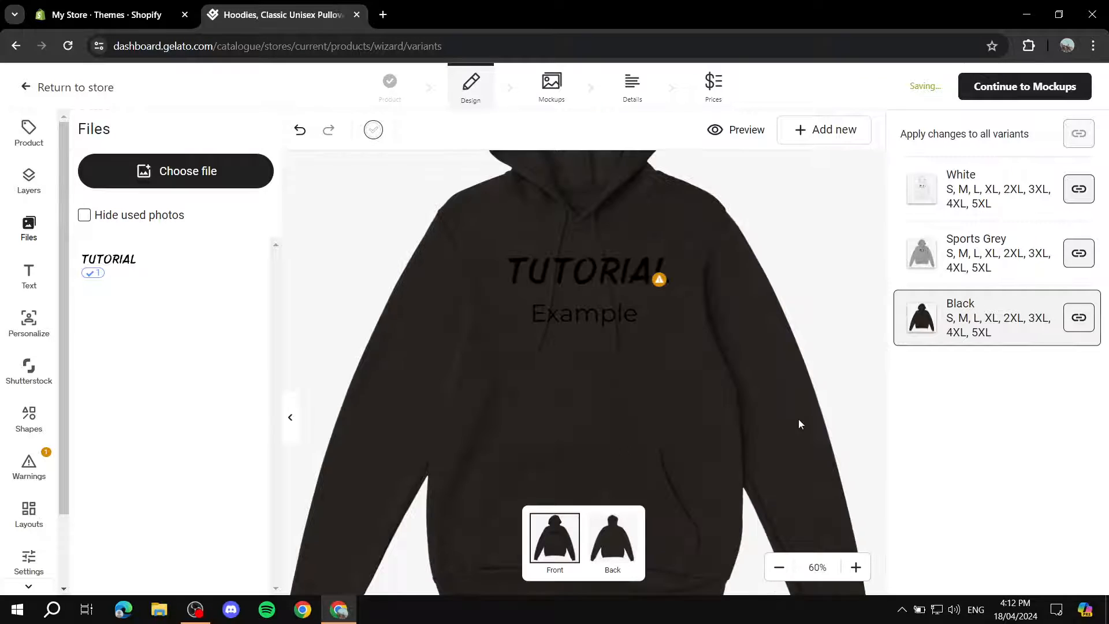
Try out the personalization options by turning personalization of the Example text layer on and off again.
{"action": "mouse_move", "coordinate": [104, 271]}
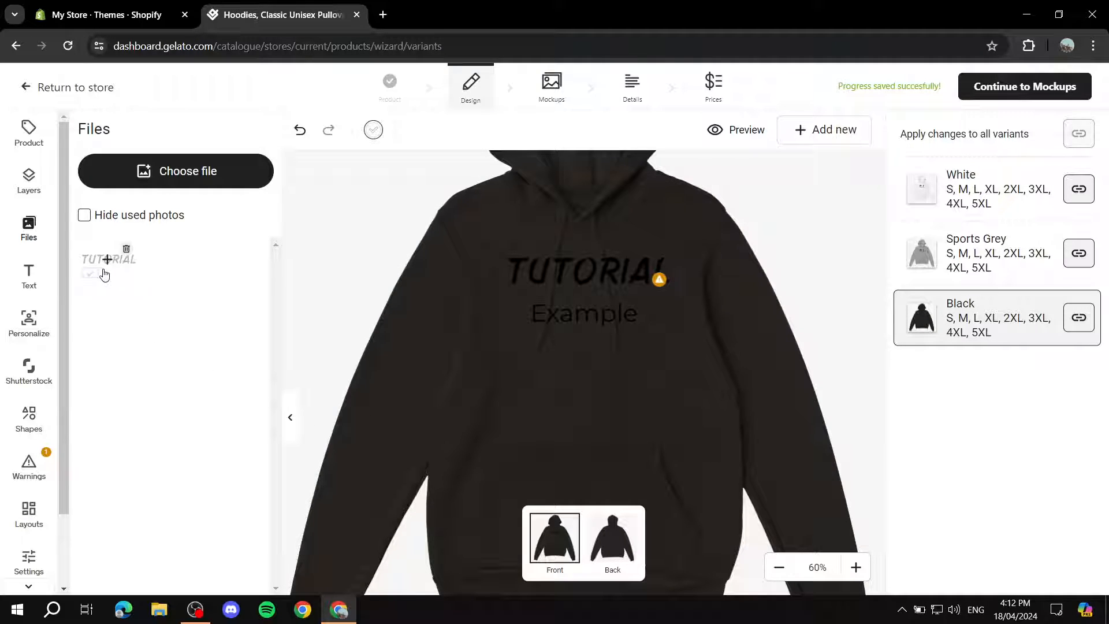
{"action": "left_click", "coordinate": [23, 321]}
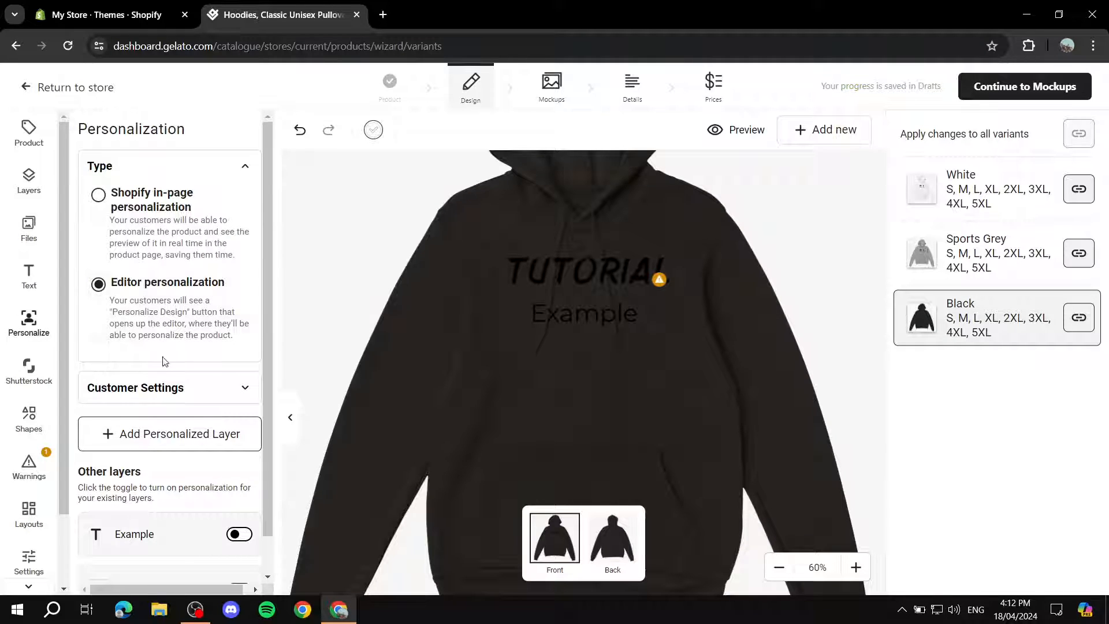
{"action": "scroll", "coordinate": [138, 398], "scroll_direction": "down", "scroll_amount": 1}
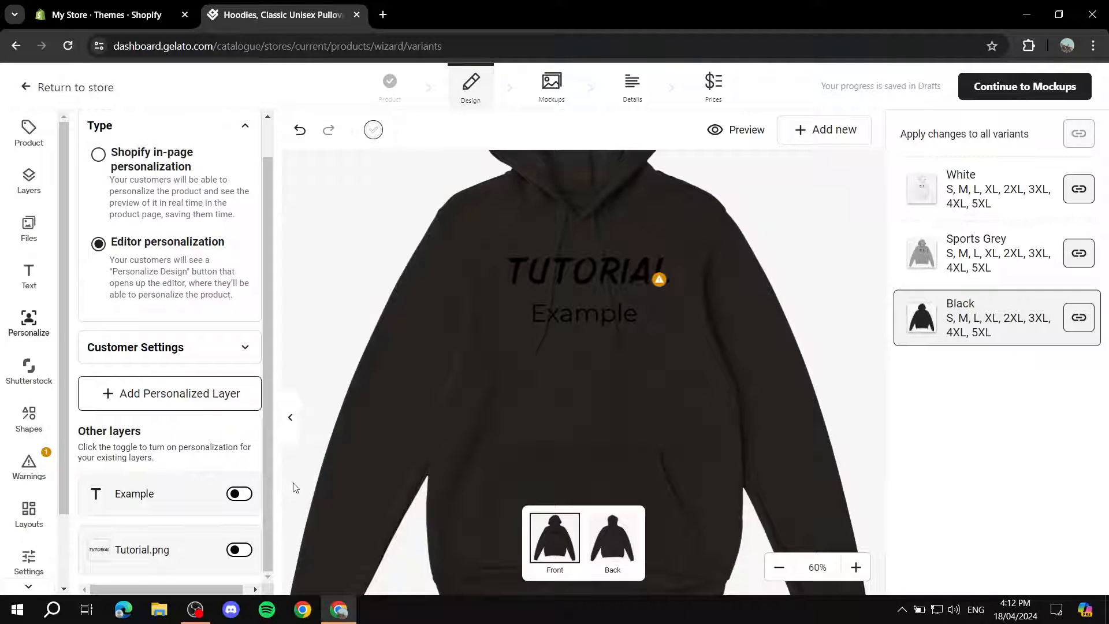
{"action": "left_click", "coordinate": [240, 496]}
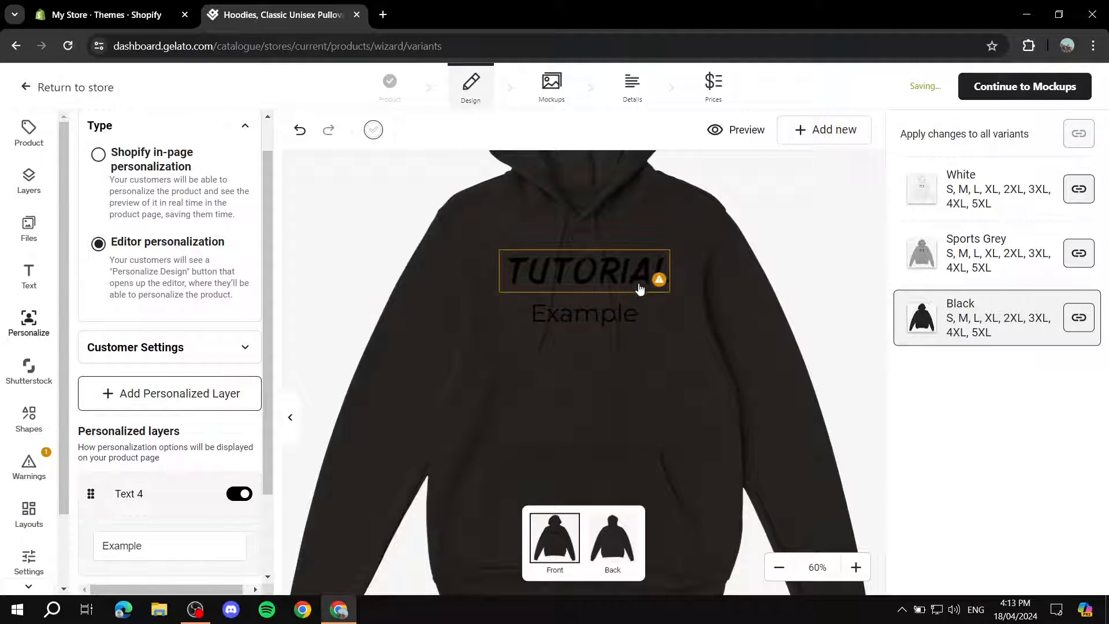
{"action": "left_click", "coordinate": [239, 494]}
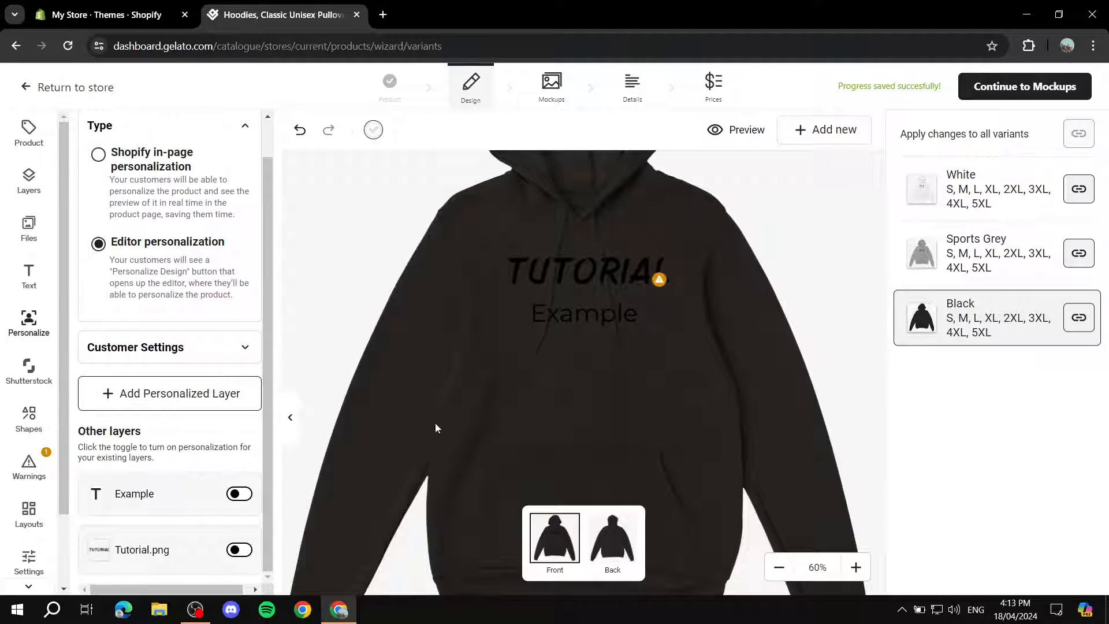
{"action": "scroll", "coordinate": [174, 393], "scroll_direction": "up", "scroll_amount": 1}
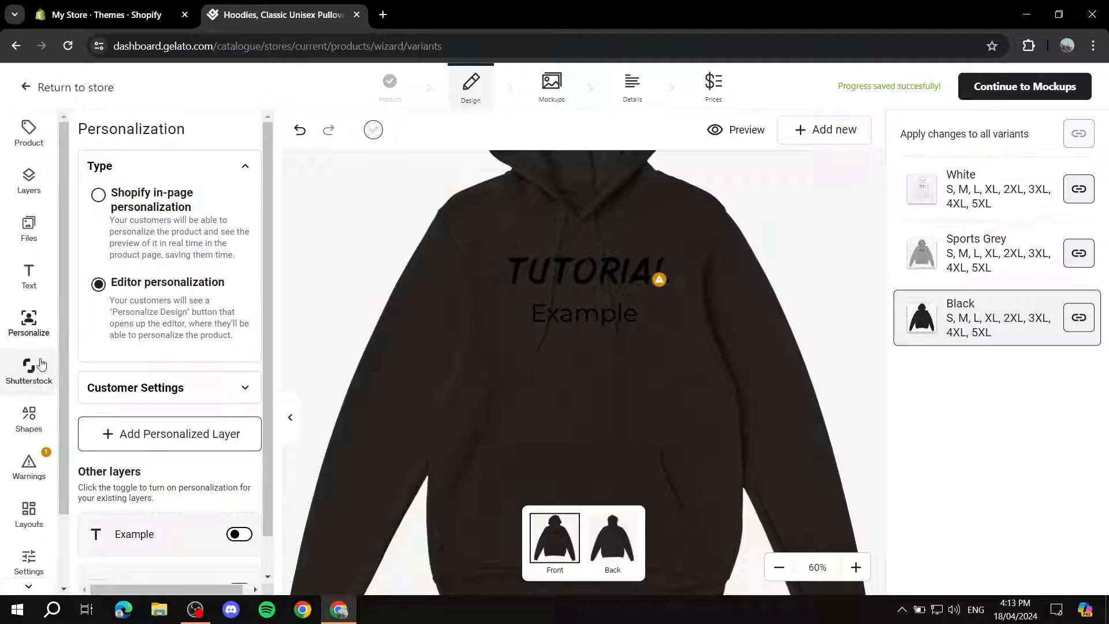
{"action": "scroll", "coordinate": [26, 381], "scroll_direction": "down", "scroll_amount": 2}
{"action": "scroll", "coordinate": [4, 396], "scroll_direction": "up", "scroll_amount": 2}
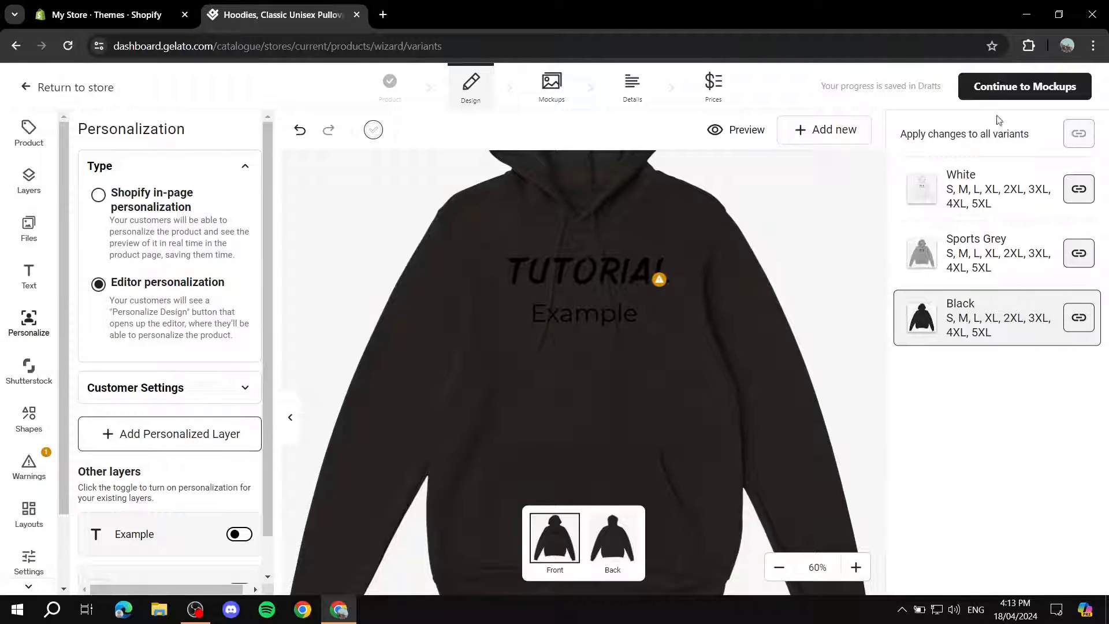
Continue to the mockups, look through them, try to download the selected ones as JPG and dismiss the free trial offer.
{"action": "left_click", "coordinate": [1041, 97]}
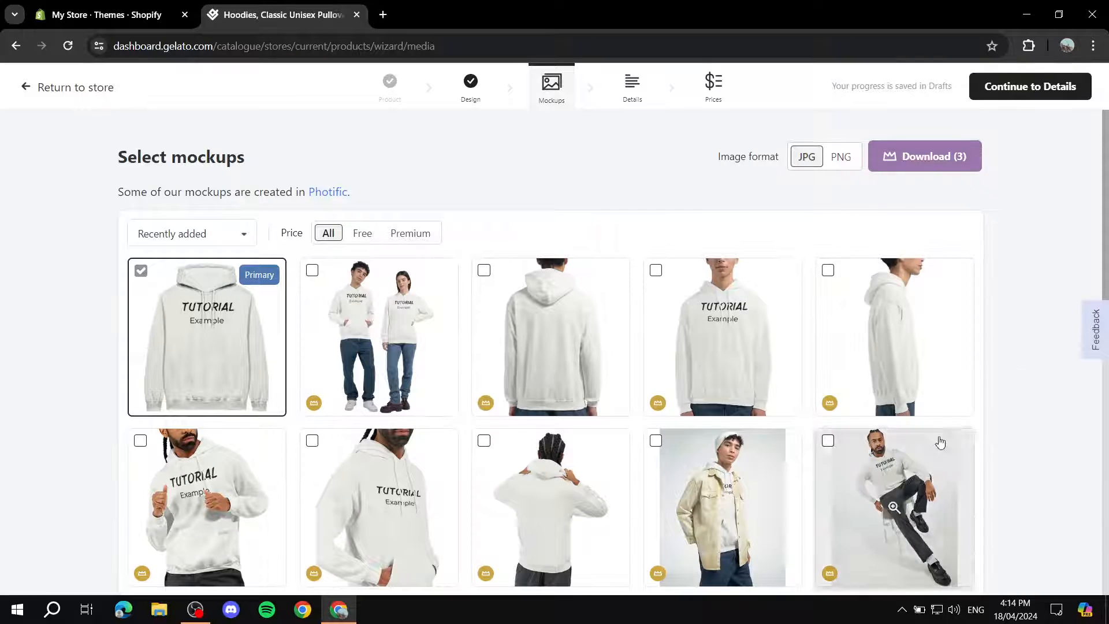
{"action": "scroll", "coordinate": [924, 418], "scroll_direction": "down", "scroll_amount": 3}
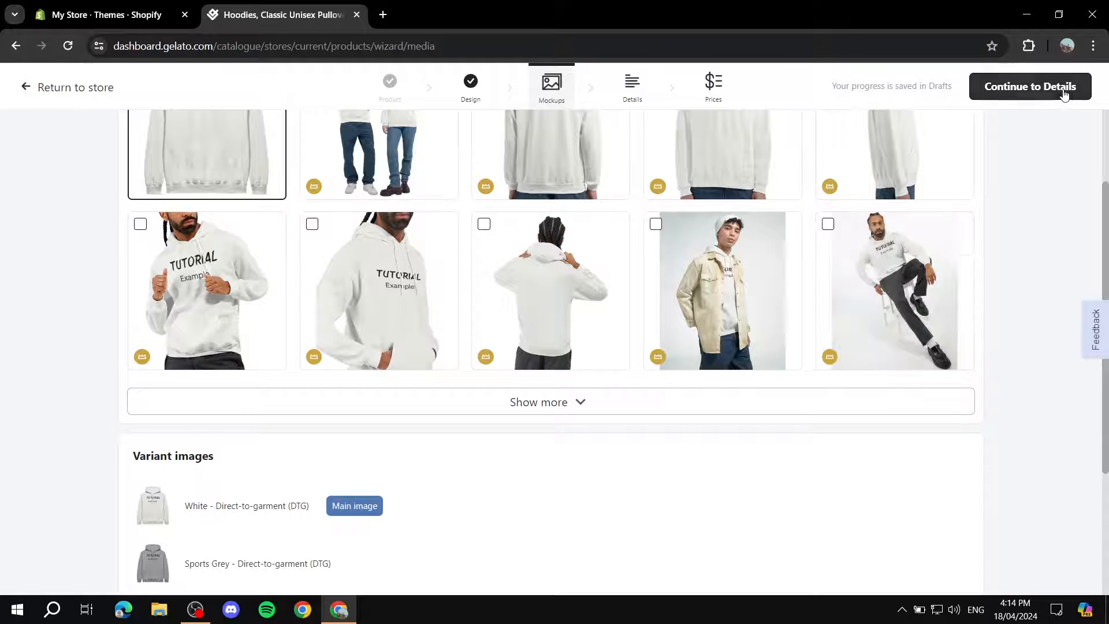
{"action": "scroll", "coordinate": [746, 229], "scroll_direction": "up", "scroll_amount": 3}
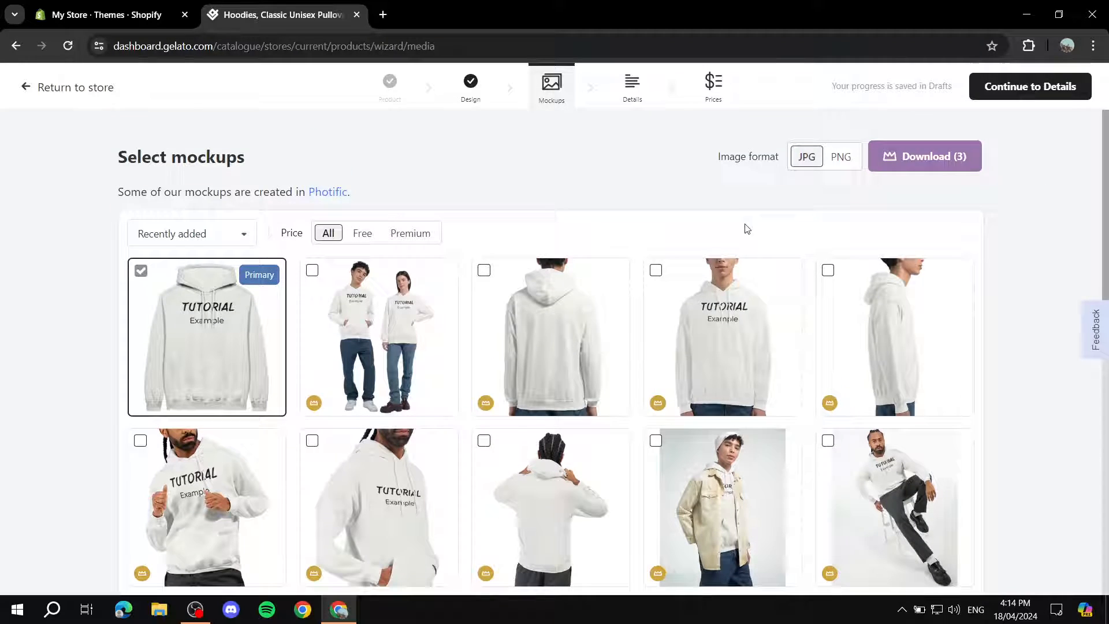
{"action": "left_click", "coordinate": [963, 159]}
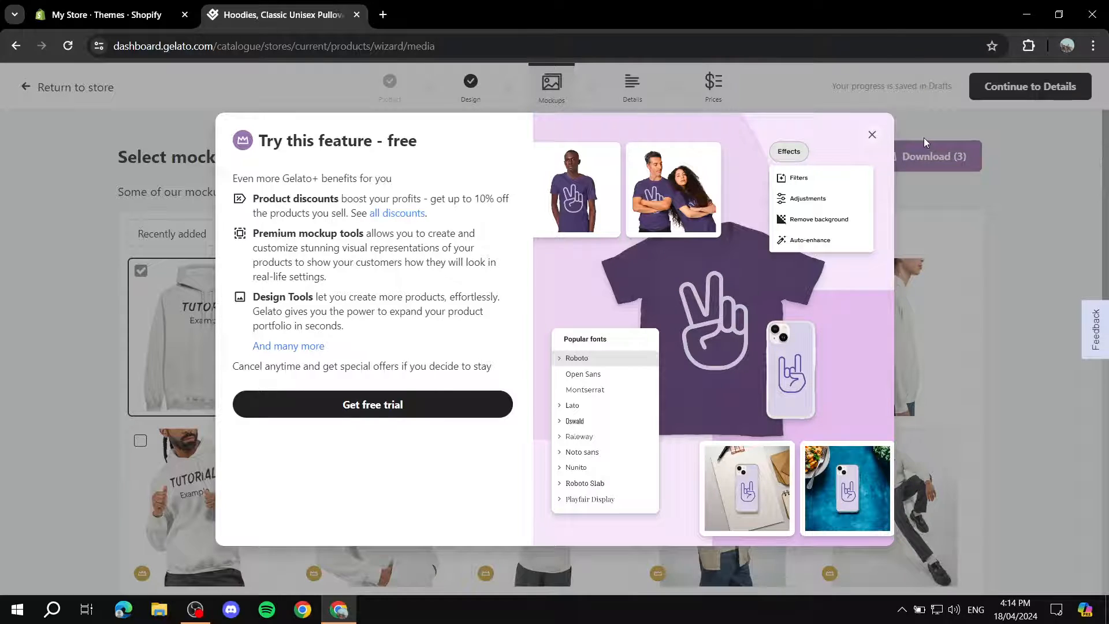
{"action": "left_click", "coordinate": [872, 136]}
Continue to the product details and review the hoodie's title and description text.
{"action": "left_click", "coordinate": [1032, 85]}
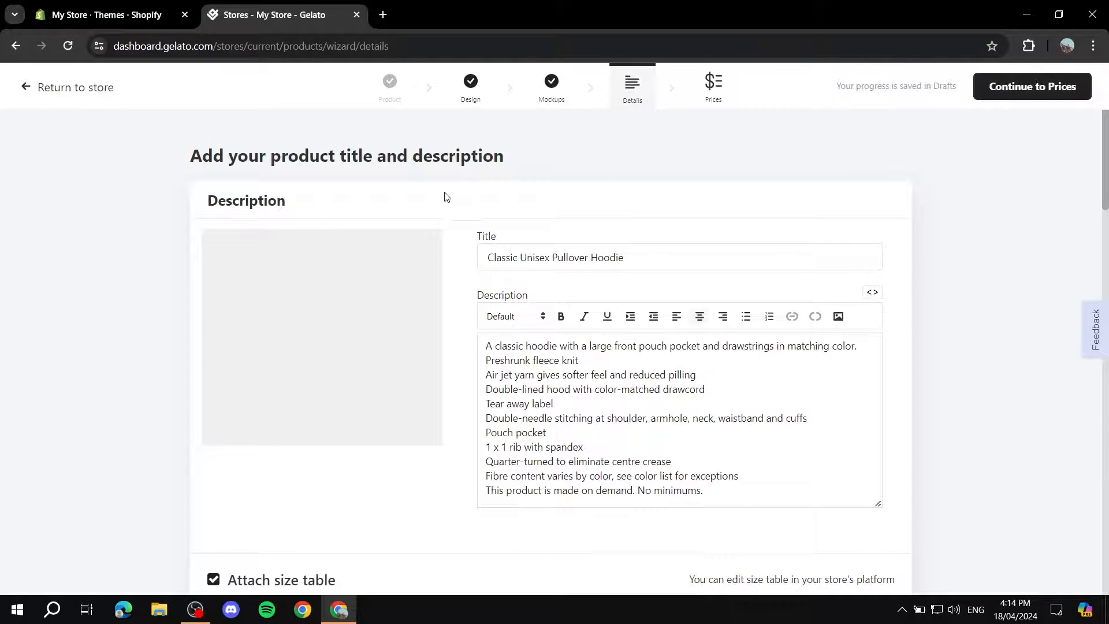
{"action": "left_click_drag", "start_coordinate": [649, 256], "coordinate": [325, 252]}
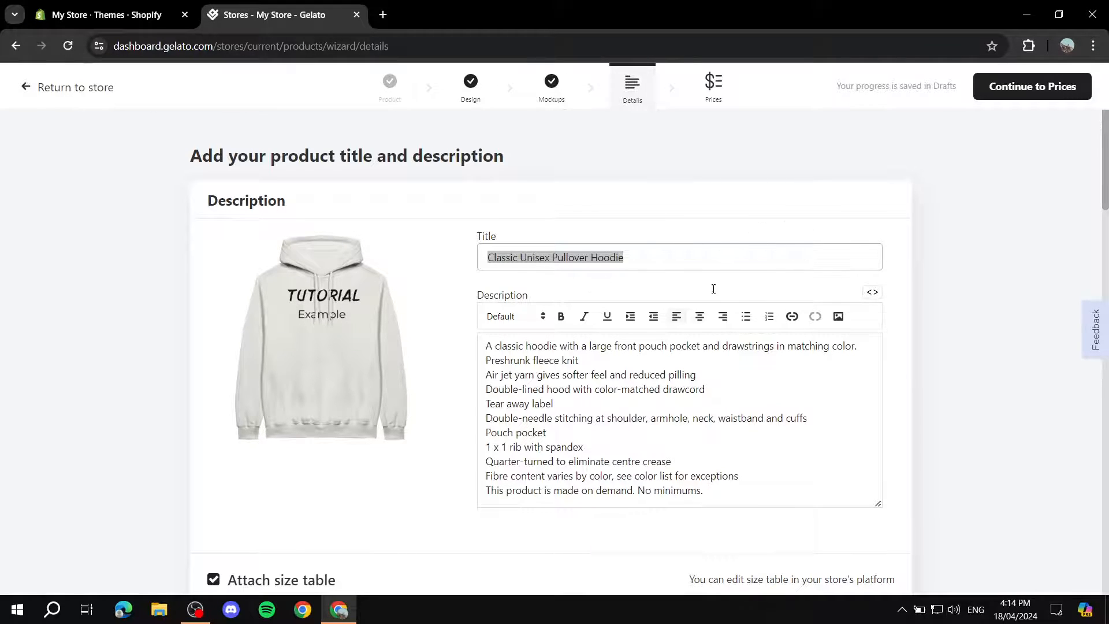
{"action": "scroll", "coordinate": [387, 388], "scroll_direction": "down", "scroll_amount": 2}
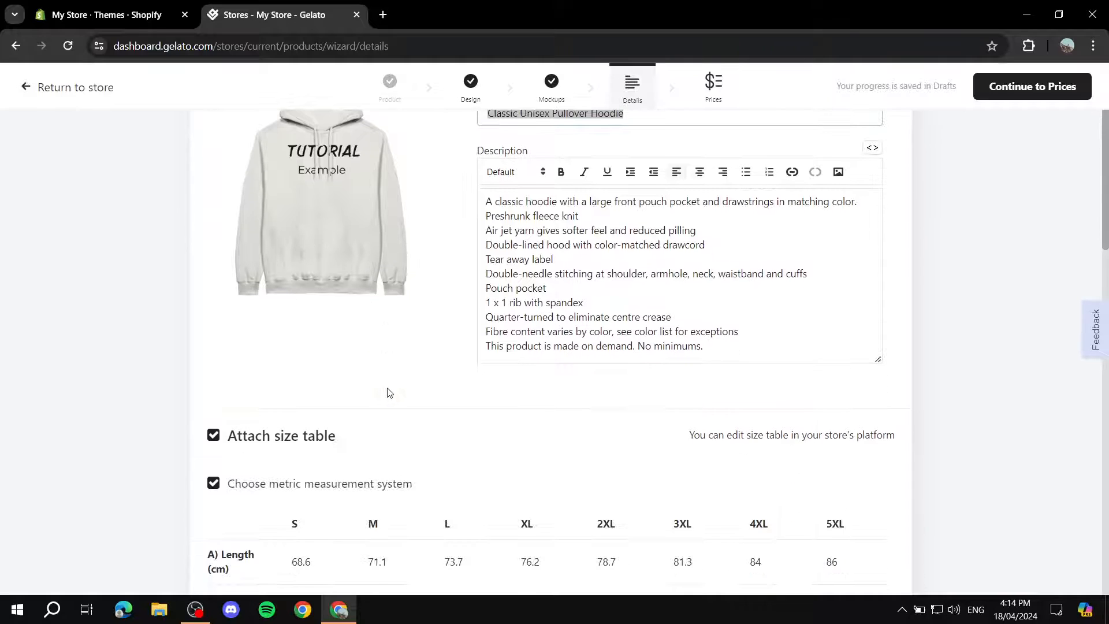
{"action": "scroll", "coordinate": [386, 389], "scroll_direction": "up", "scroll_amount": 2}
{"action": "left_click_drag", "start_coordinate": [762, 494], "coordinate": [485, 330]}
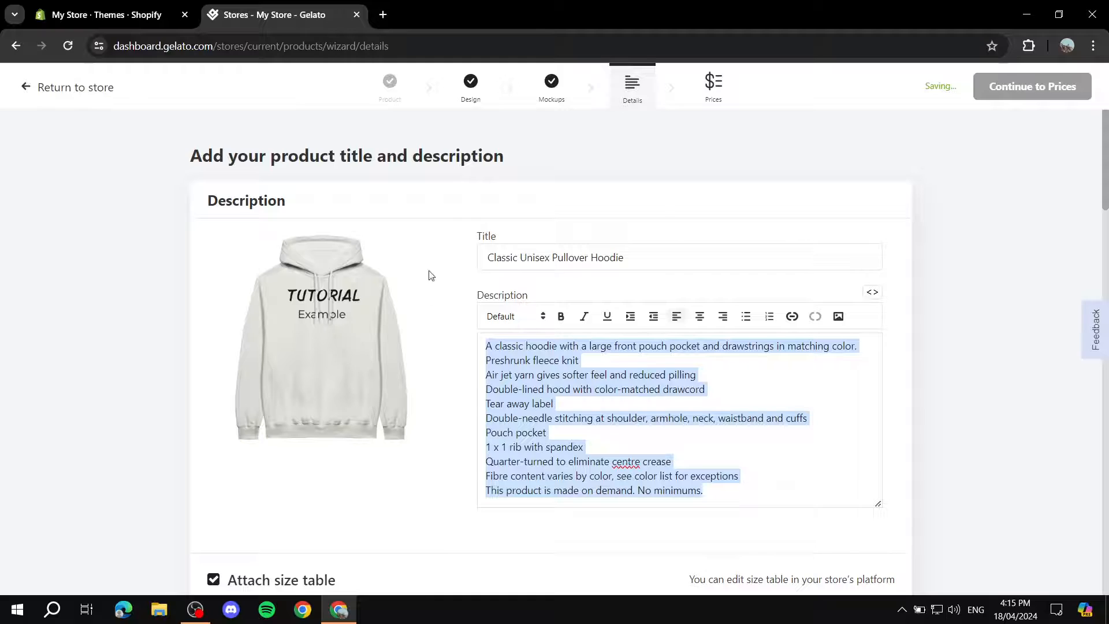
{"action": "left_click", "coordinate": [1046, 252]}
Examine the metric and imperial size tables and the care instructions attached to the product.
{"action": "scroll", "coordinate": [933, 270], "scroll_direction": "down", "scroll_amount": 5}
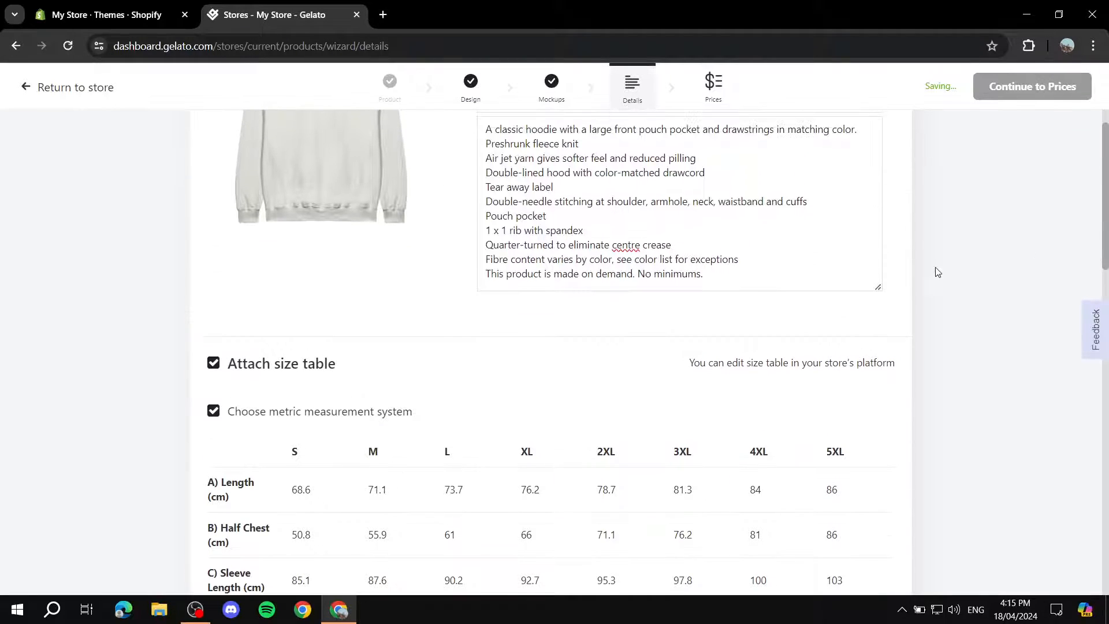
{"action": "scroll", "coordinate": [856, 270], "scroll_direction": "down", "scroll_amount": 2}
{"action": "scroll", "coordinate": [455, 283], "scroll_direction": "down", "scroll_amount": 4}
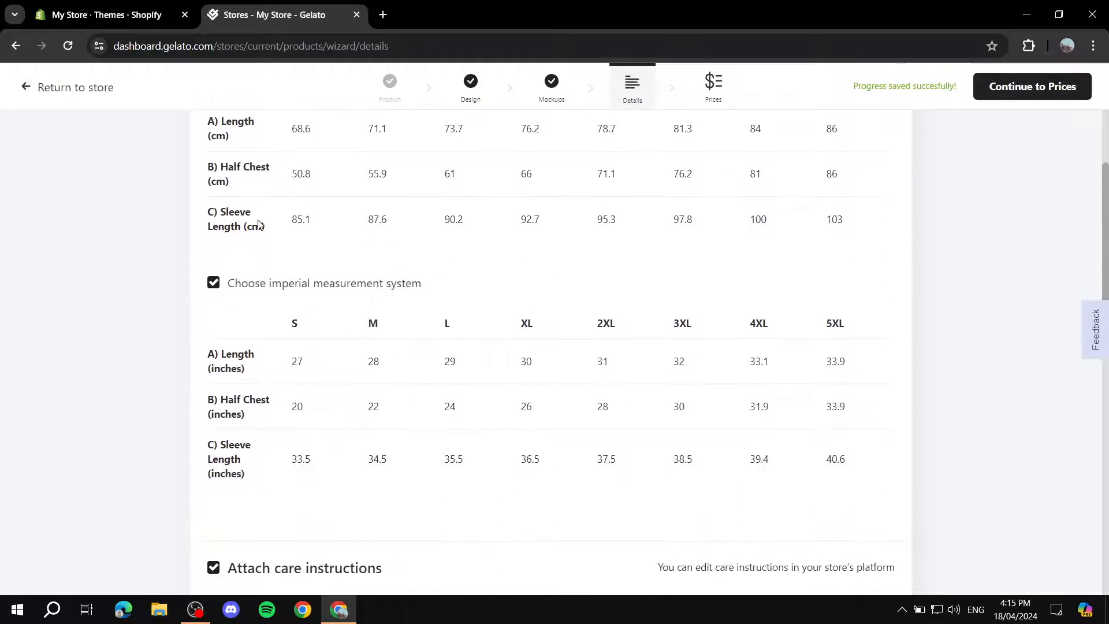
{"action": "scroll", "coordinate": [384, 248], "scroll_direction": "down", "scroll_amount": 3}
{"action": "scroll", "coordinate": [305, 240], "scroll_direction": "up", "scroll_amount": 7}
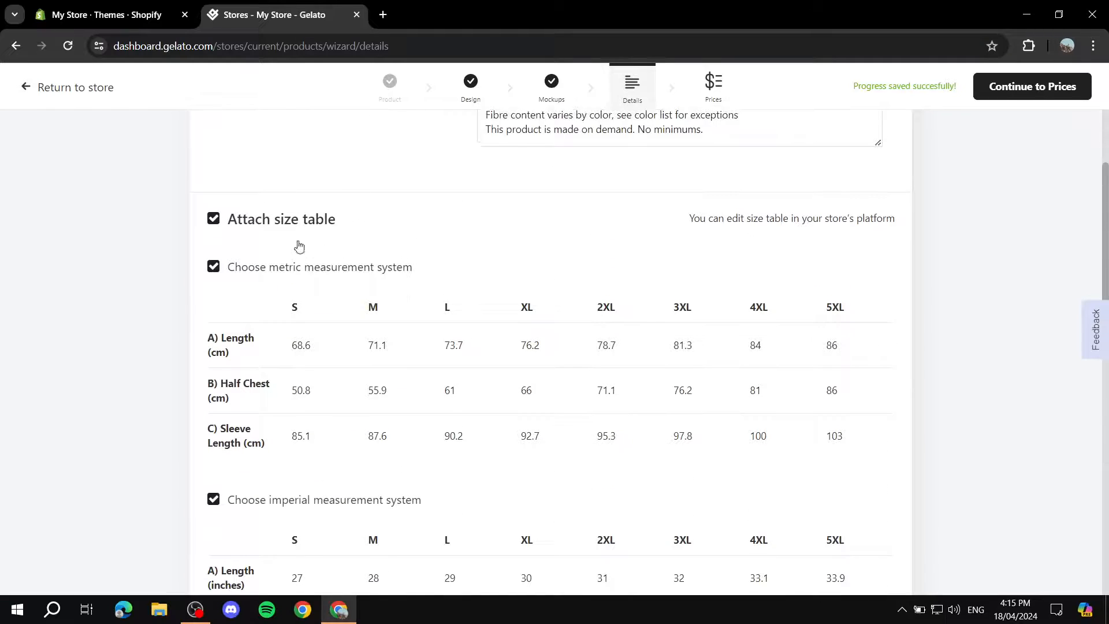
{"action": "scroll", "coordinate": [347, 247], "scroll_direction": "down", "scroll_amount": 5}
{"action": "scroll", "coordinate": [292, 289], "scroll_direction": "down", "scroll_amount": 5}
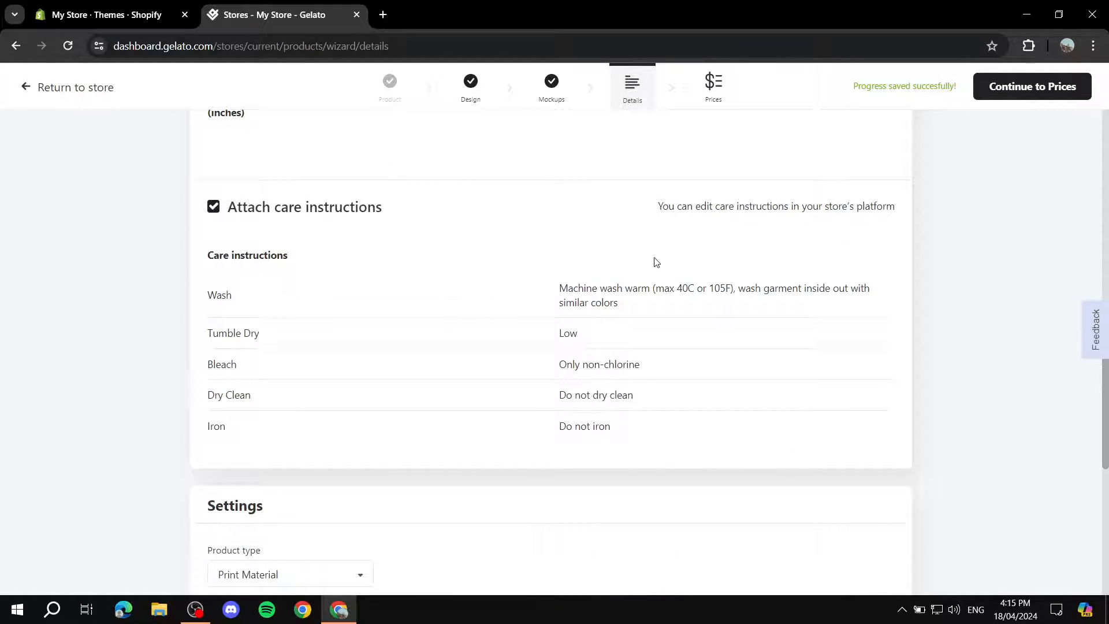
{"action": "scroll", "coordinate": [572, 229], "scroll_direction": "up", "scroll_amount": 1}
{"action": "scroll", "coordinate": [572, 229], "scroll_direction": "up", "scroll_amount": 16}
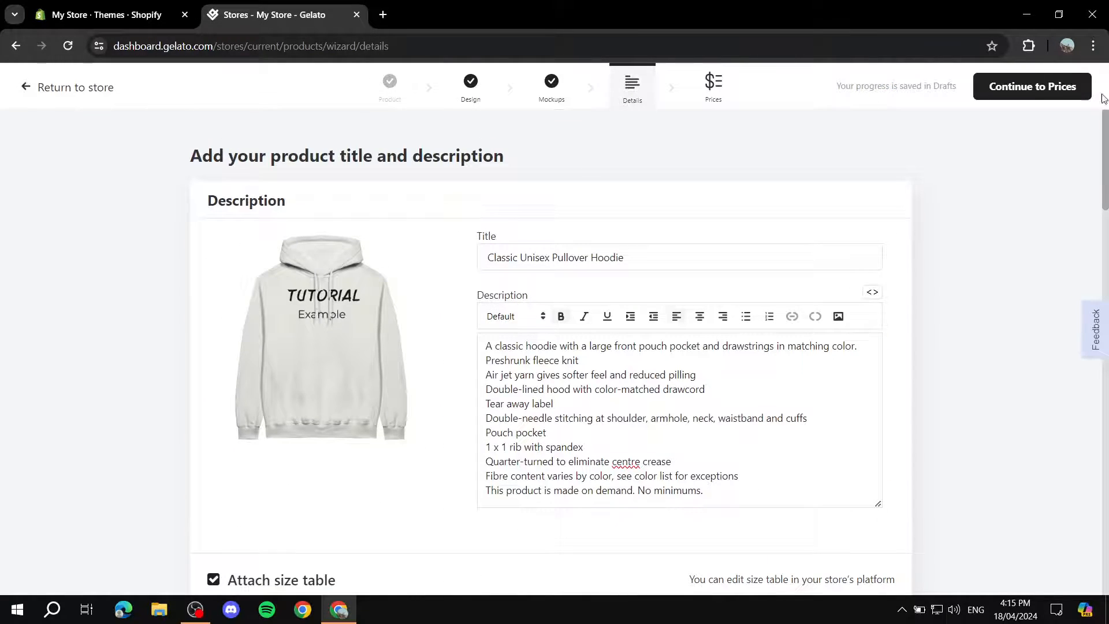
Continue to the prices and preview the costs in United States dollars for the United States.
{"action": "left_click", "coordinate": [1033, 91]}
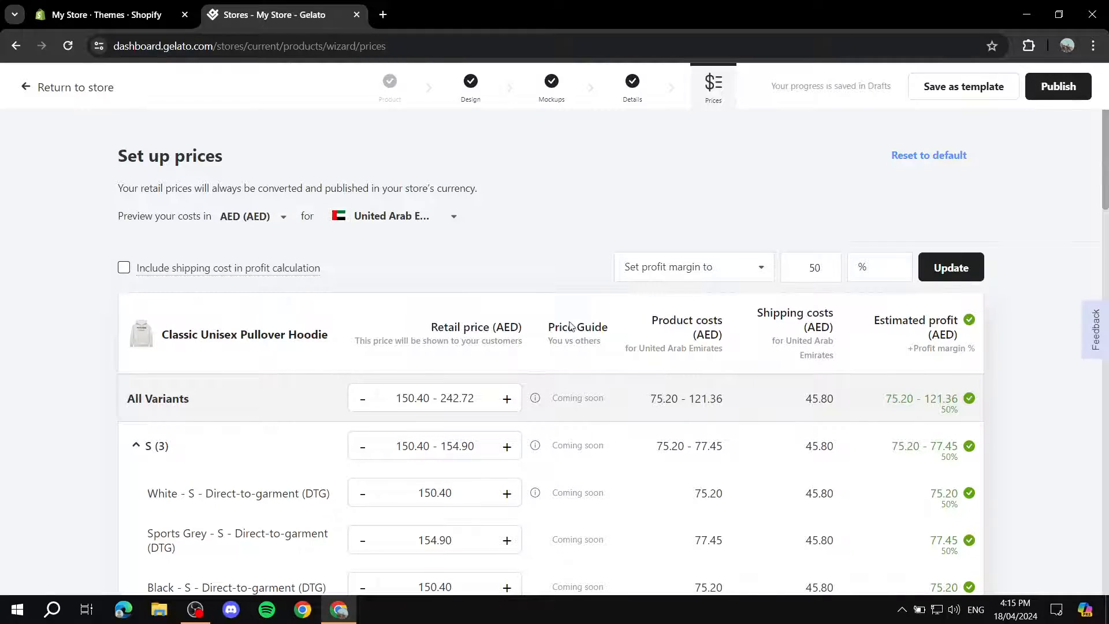
{"action": "left_click", "coordinate": [398, 226]}
{"action": "left_click", "coordinate": [378, 313]}
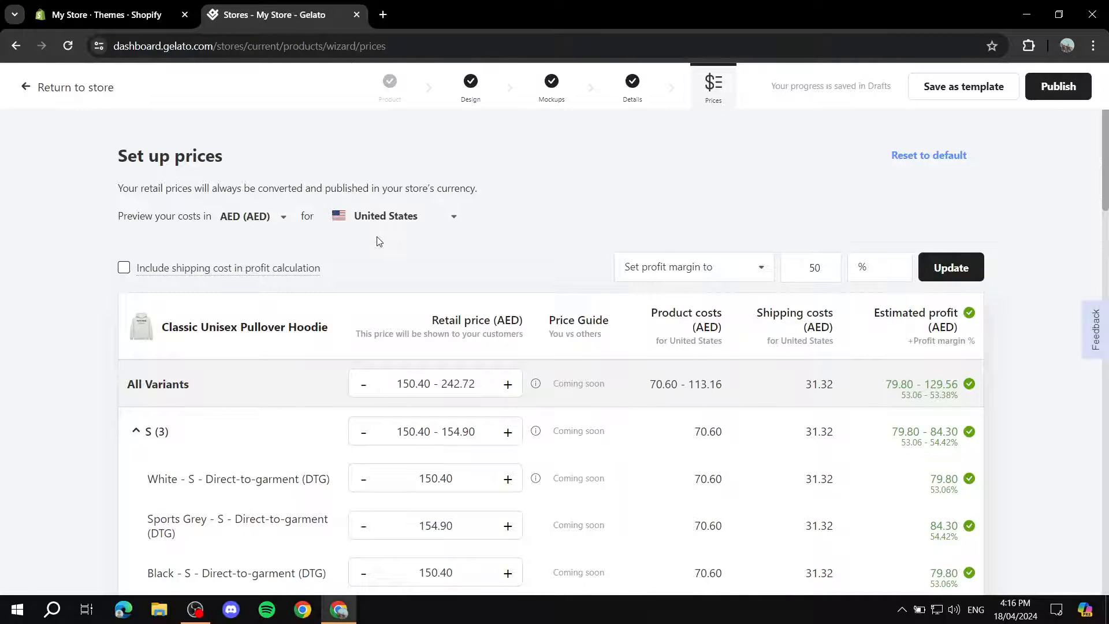
{"action": "left_click", "coordinate": [280, 215]}
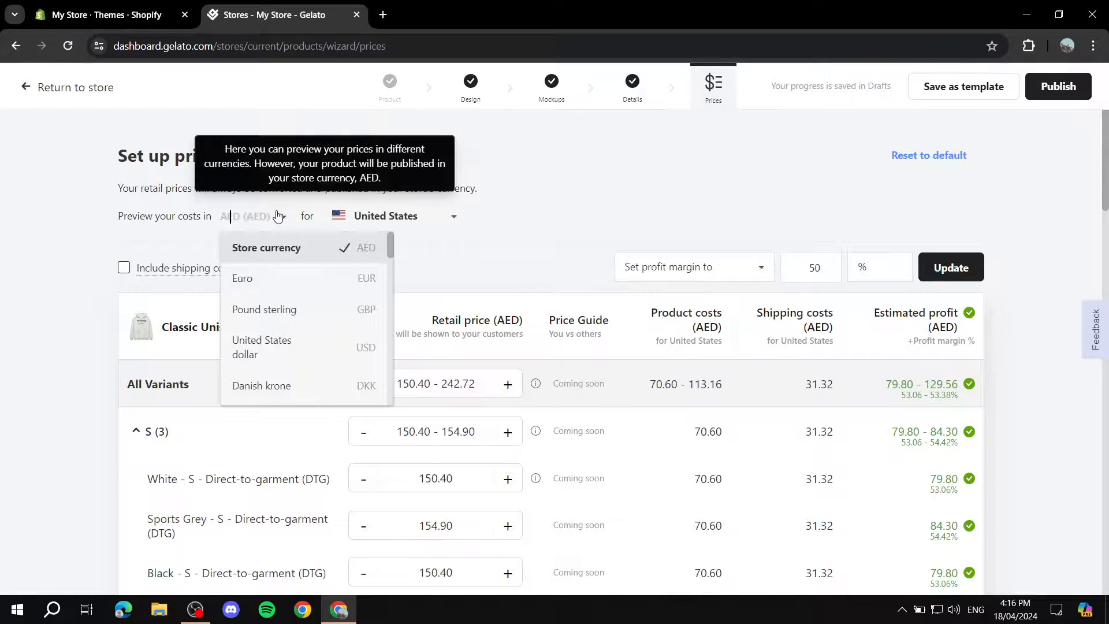
{"action": "left_click", "coordinate": [245, 351]}
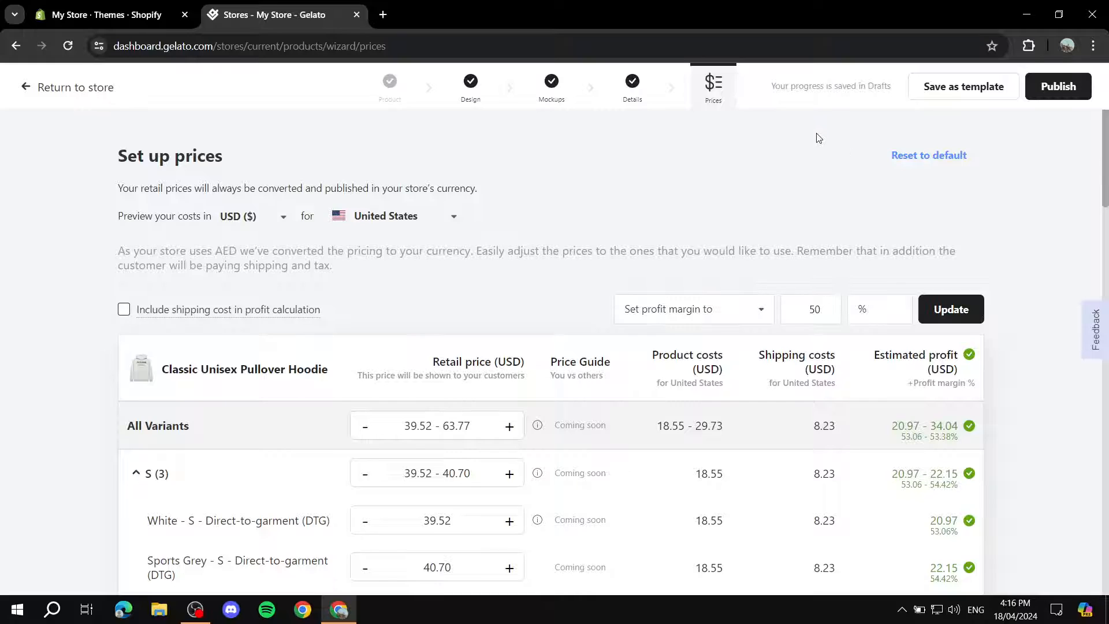
Examine the retail prices, costs and estimated profit of the hoodie variants and the list of preview countries.
{"action": "scroll", "coordinate": [404, 230], "scroll_direction": "down", "scroll_amount": 2}
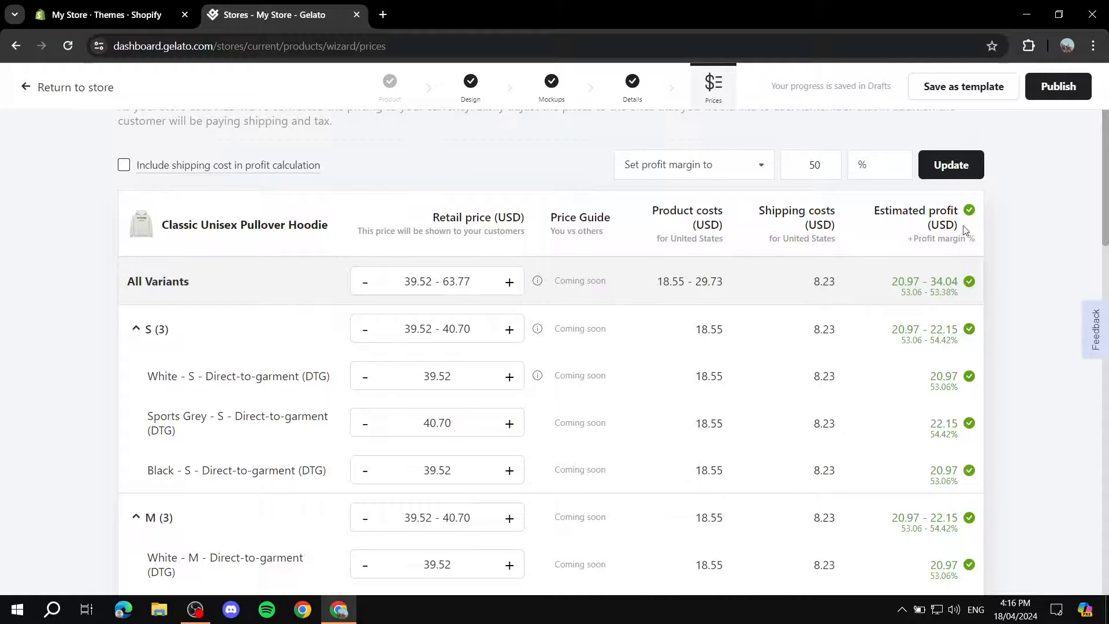
{"action": "scroll", "coordinate": [553, 283], "scroll_direction": "up", "scroll_amount": 3}
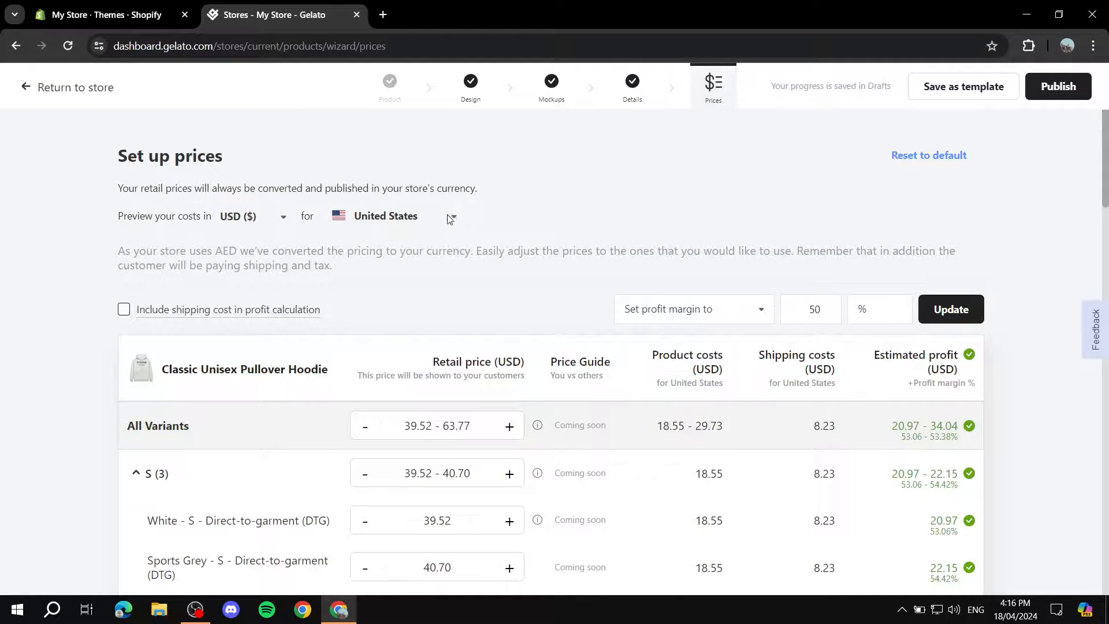
{"action": "left_click", "coordinate": [451, 217]}
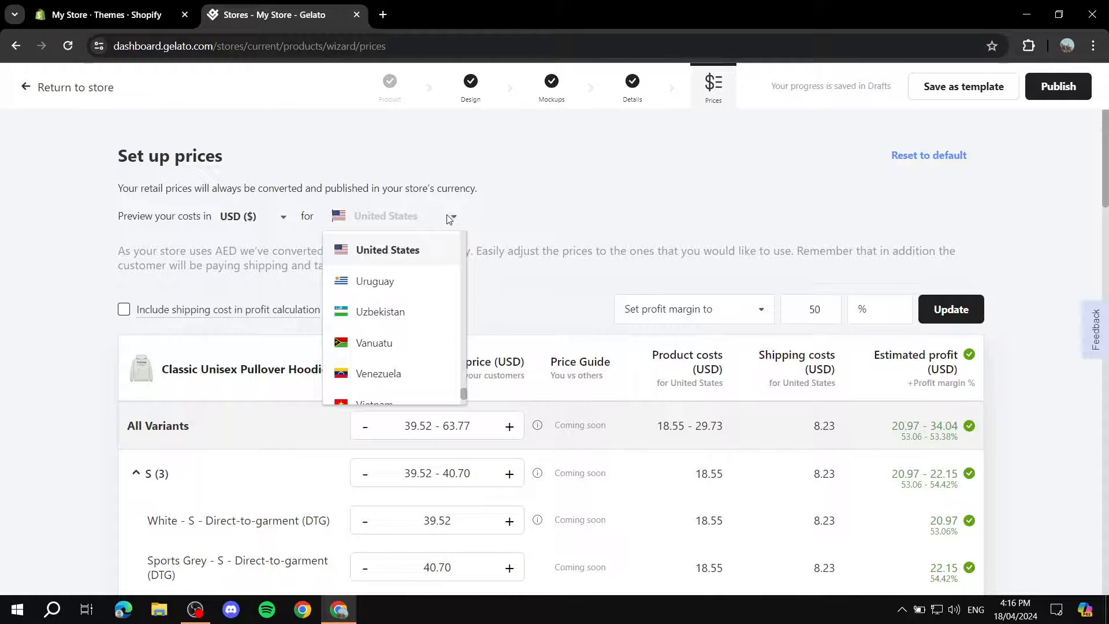
{"action": "left_click", "coordinate": [520, 212]}
{"action": "scroll", "coordinate": [552, 307], "scroll_direction": "down", "scroll_amount": 3}
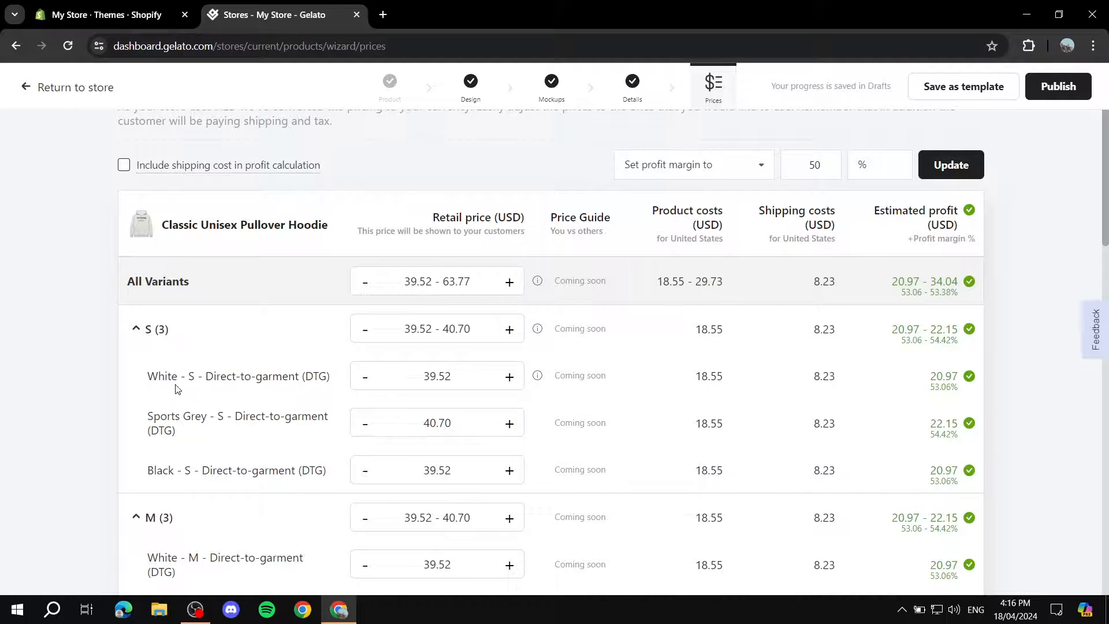
Compare the retail prices, costs and profit margins of the white, grey and black variants in sizes S to 5XL.
{"action": "scroll", "coordinate": [200, 401], "scroll_direction": "down", "scroll_amount": 4}
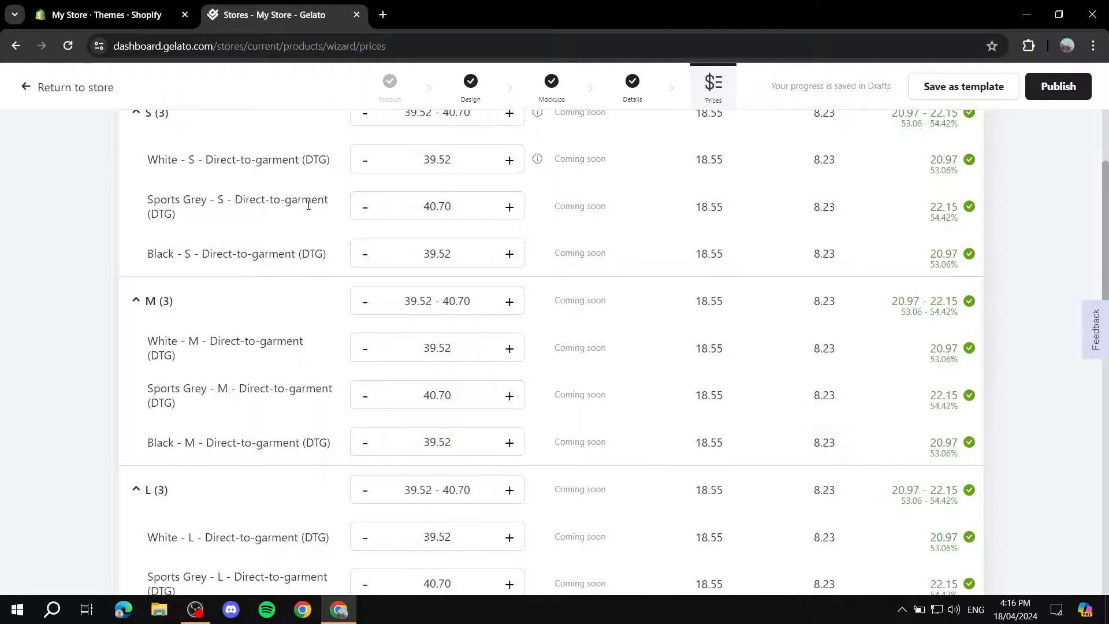
{"action": "scroll", "coordinate": [395, 252], "scroll_direction": "up", "scroll_amount": 3}
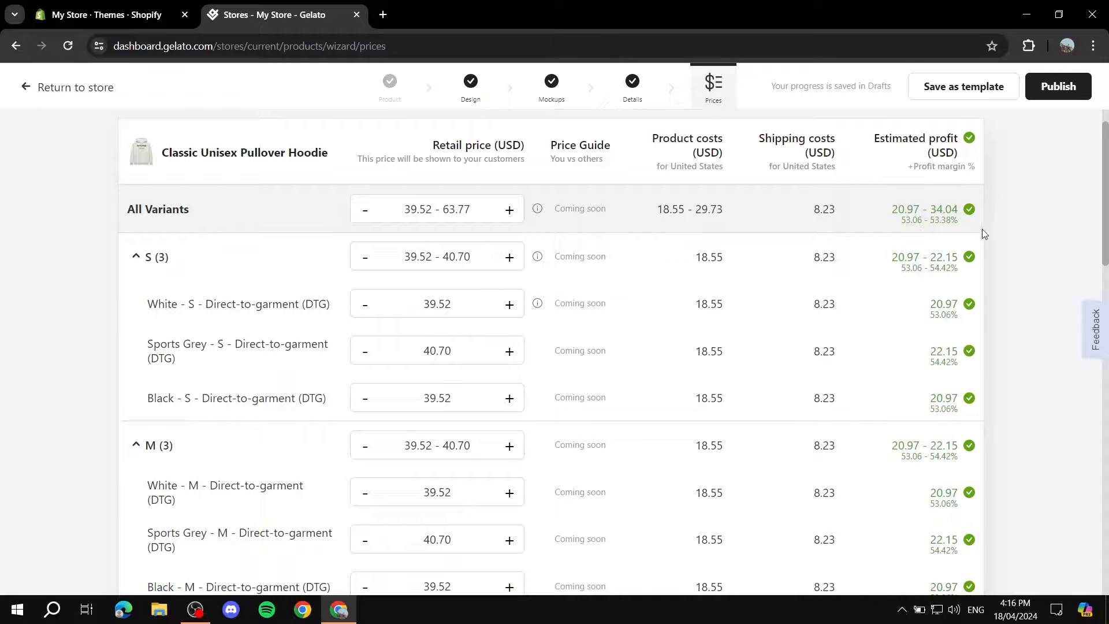
{"action": "scroll", "coordinate": [371, 286], "scroll_direction": "down", "scroll_amount": 15}
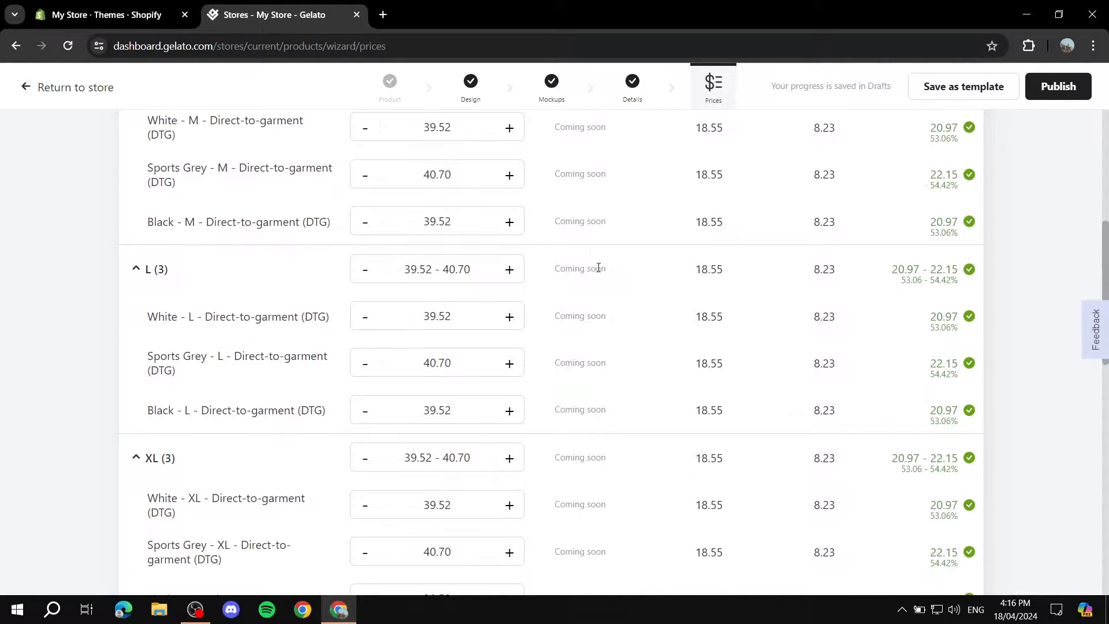
{"action": "scroll", "coordinate": [464, 335], "scroll_direction": "up", "scroll_amount": 15}
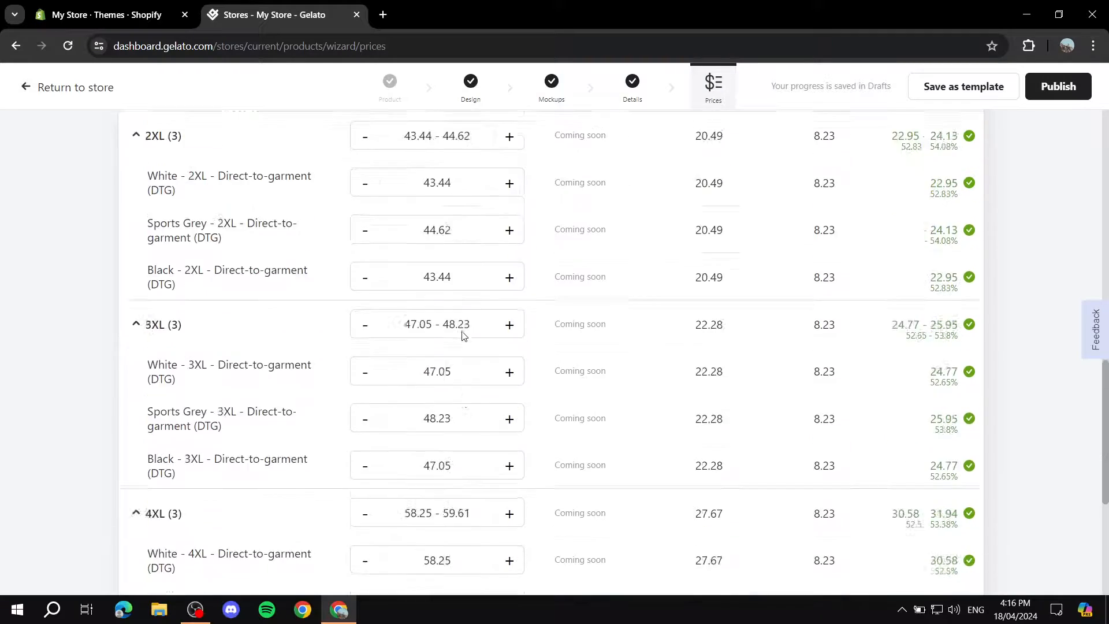
{"action": "scroll", "coordinate": [471, 347], "scroll_direction": "down", "scroll_amount": 15}
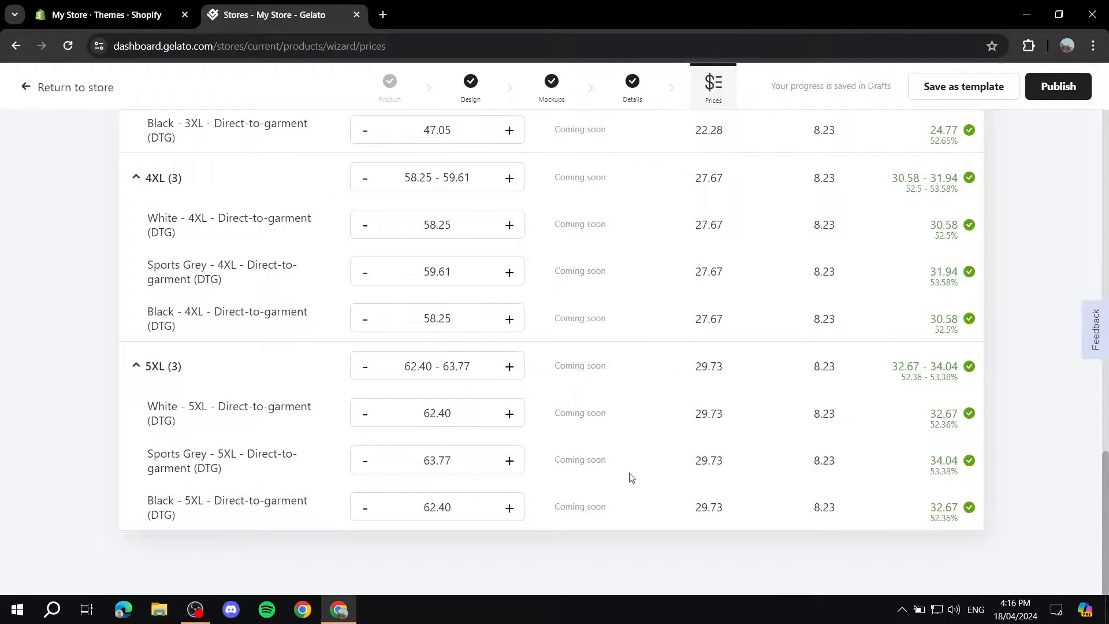
{"action": "scroll", "coordinate": [505, 275], "scroll_direction": "up", "scroll_amount": 15}
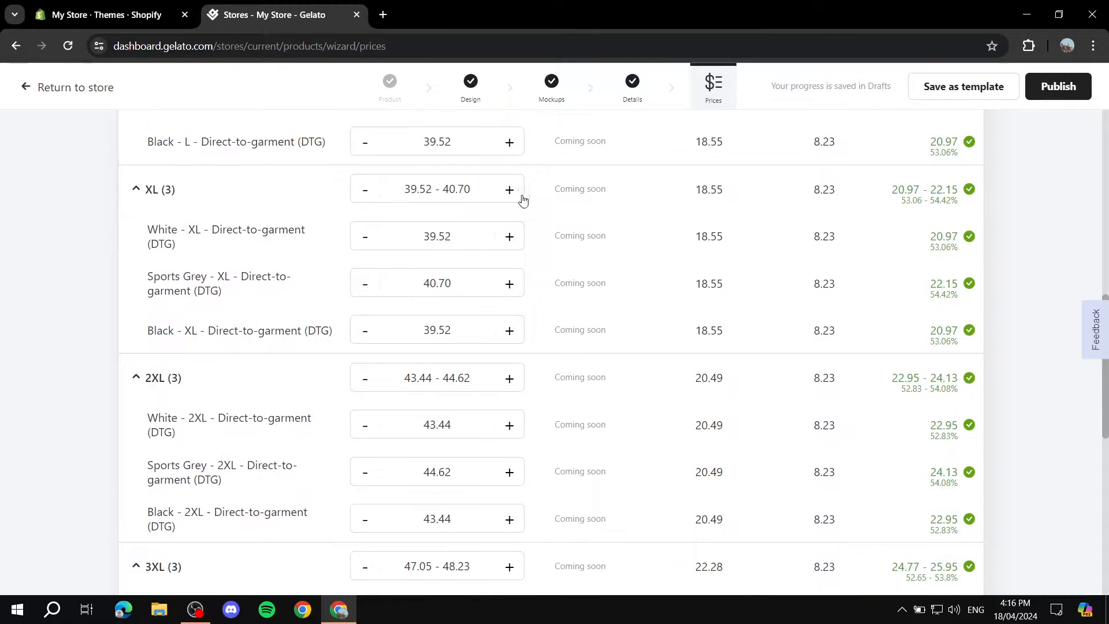
{"action": "scroll", "coordinate": [479, 235], "scroll_direction": "up", "scroll_amount": 5}
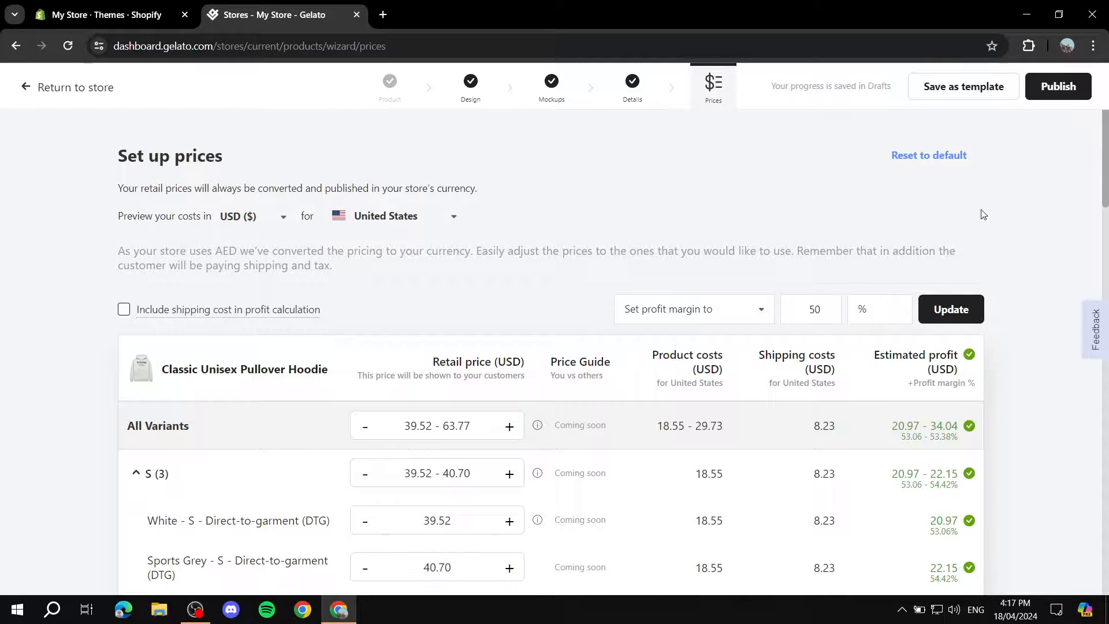
Dismiss the publishing currency review and include the shipping cost in the hoodie's profit calculation, checking the recalculated variant prices.
{"action": "left_click", "coordinate": [1060, 99]}
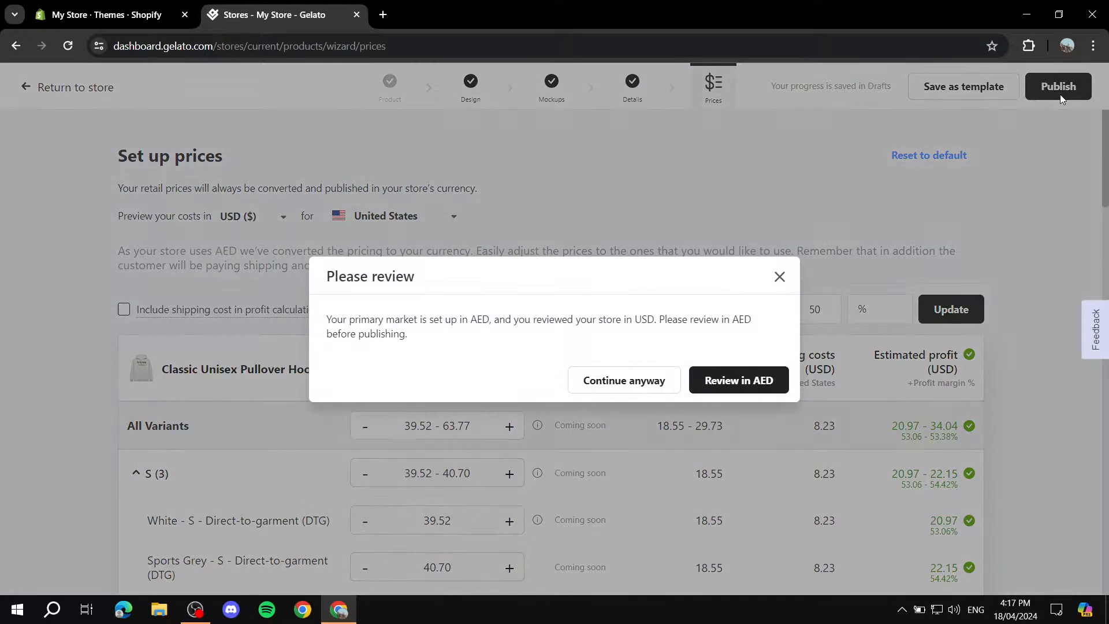
{"action": "left_click", "coordinate": [778, 280]}
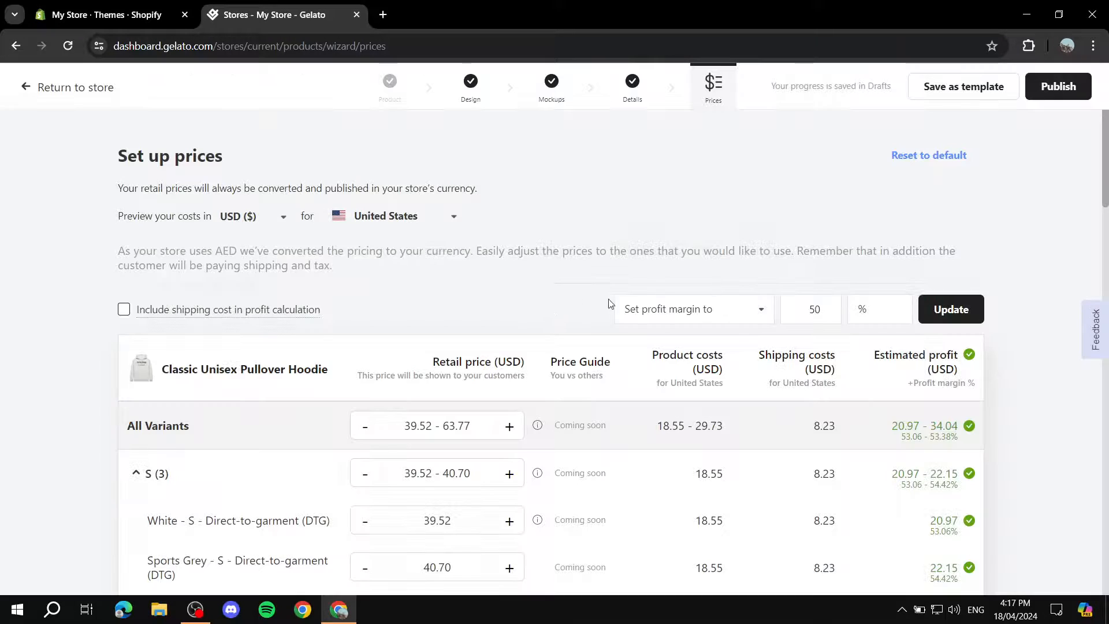
{"action": "left_click", "coordinate": [214, 314]}
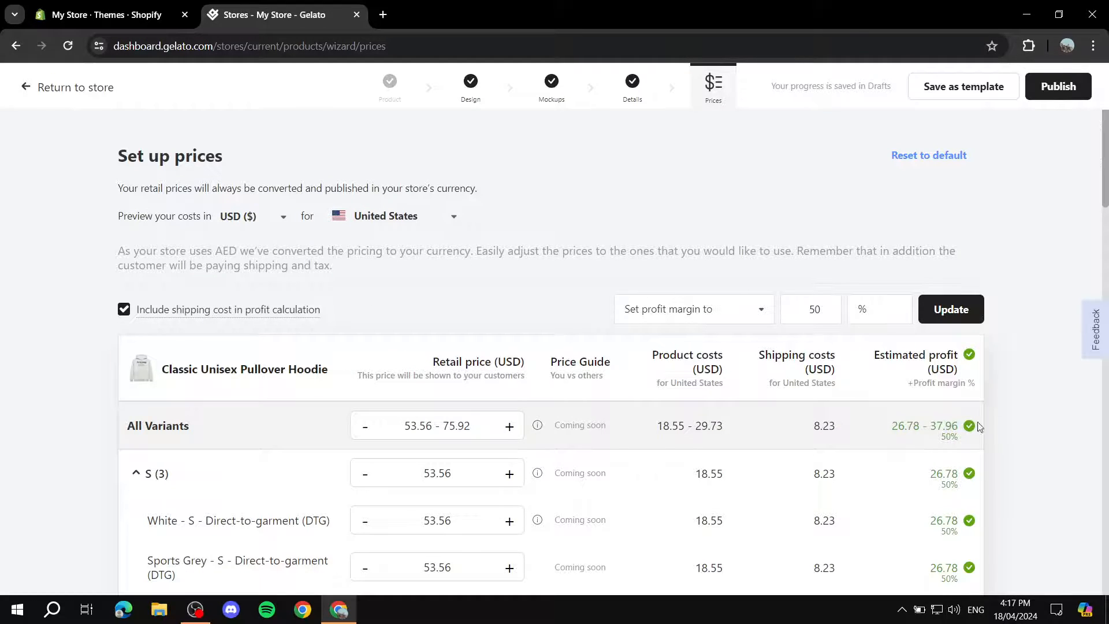
{"action": "scroll", "coordinate": [950, 404], "scroll_direction": "down", "scroll_amount": 6}
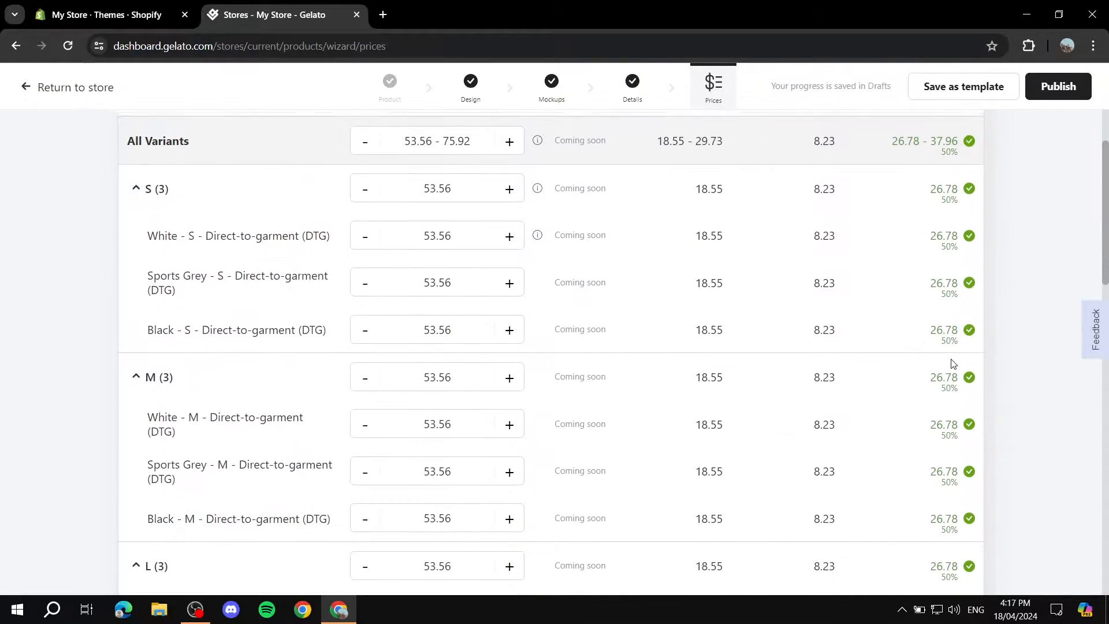
{"action": "scroll", "coordinate": [951, 364], "scroll_direction": "up", "scroll_amount": 6}
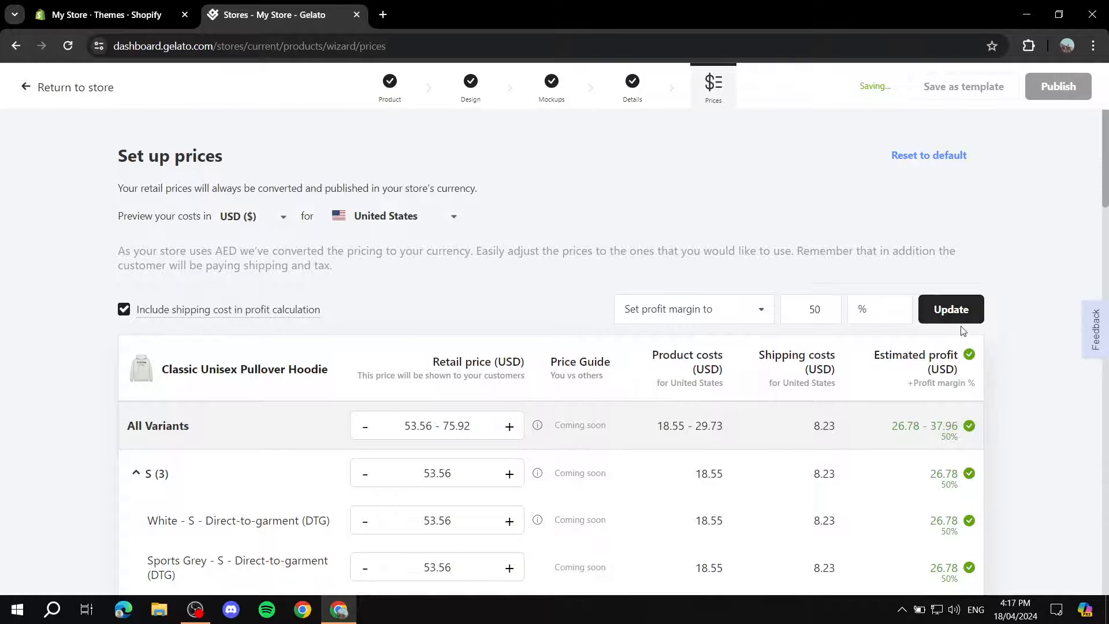
Publish the hoodie to the store without reviewing its prices in AED, and dismiss the feedback request.
{"action": "left_click", "coordinate": [1059, 88]}
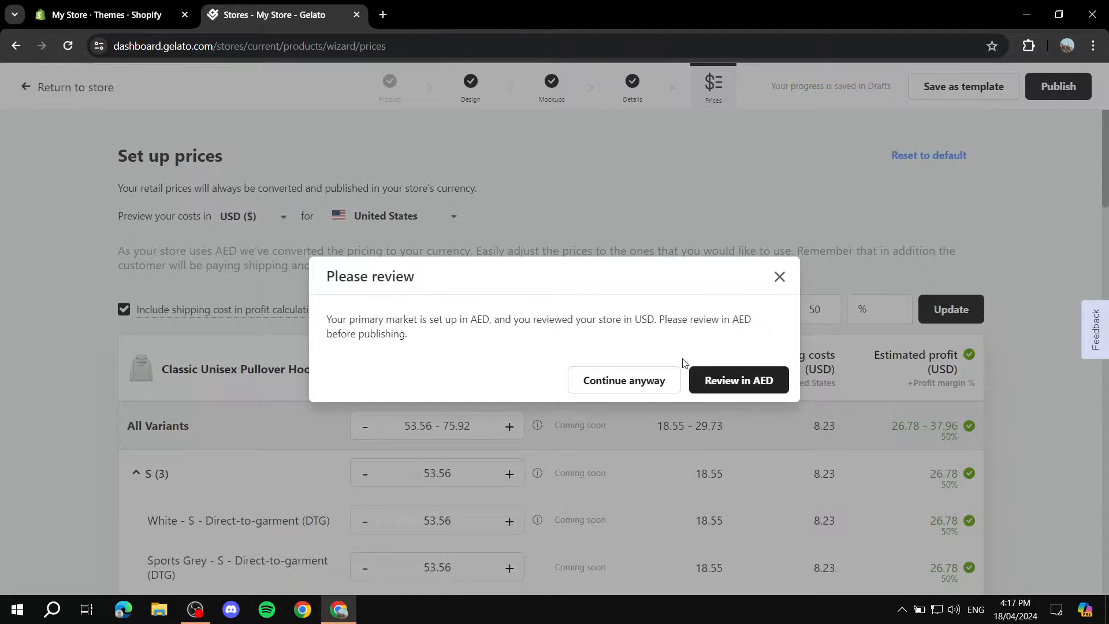
{"action": "left_click", "coordinate": [654, 386]}
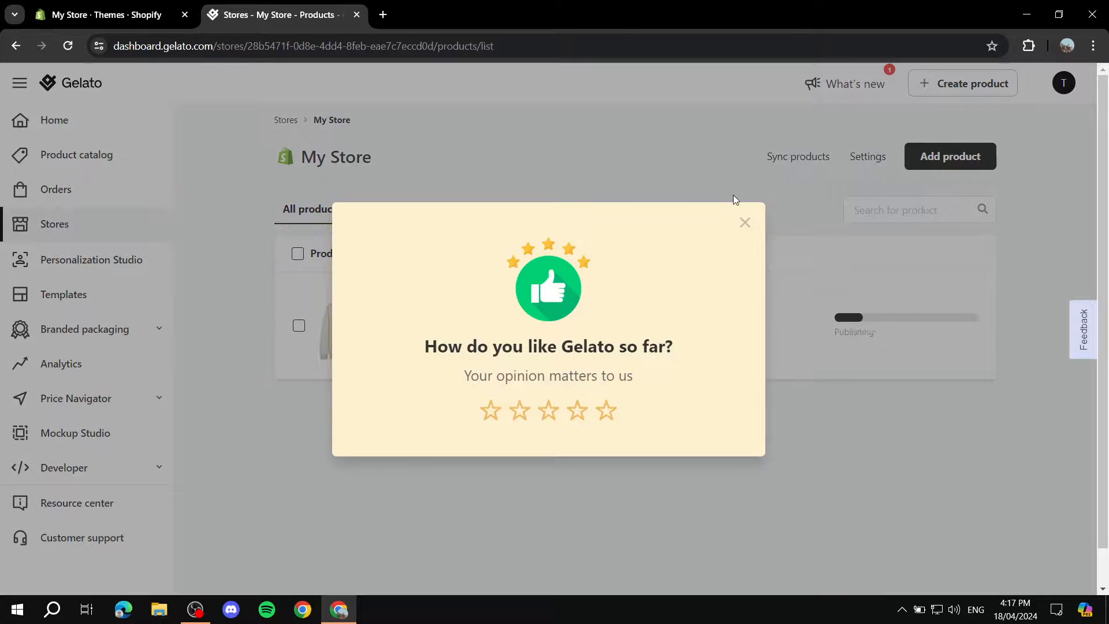
{"action": "left_click", "coordinate": [745, 222]}
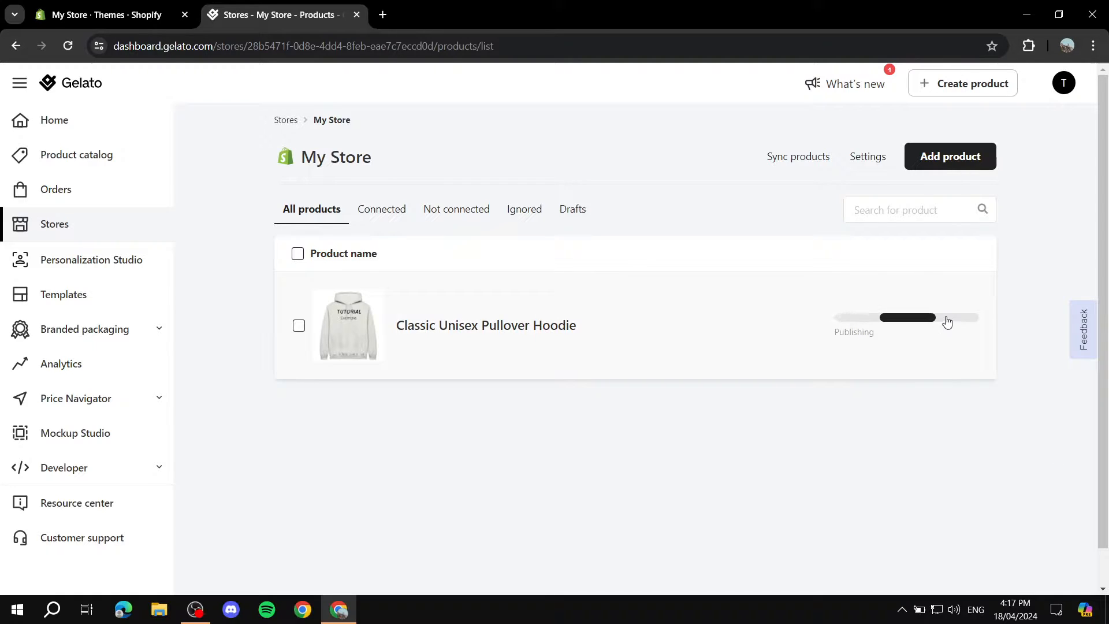
{"action": "scroll", "coordinate": [935, 336], "scroll_direction": "down", "scroll_amount": 1}
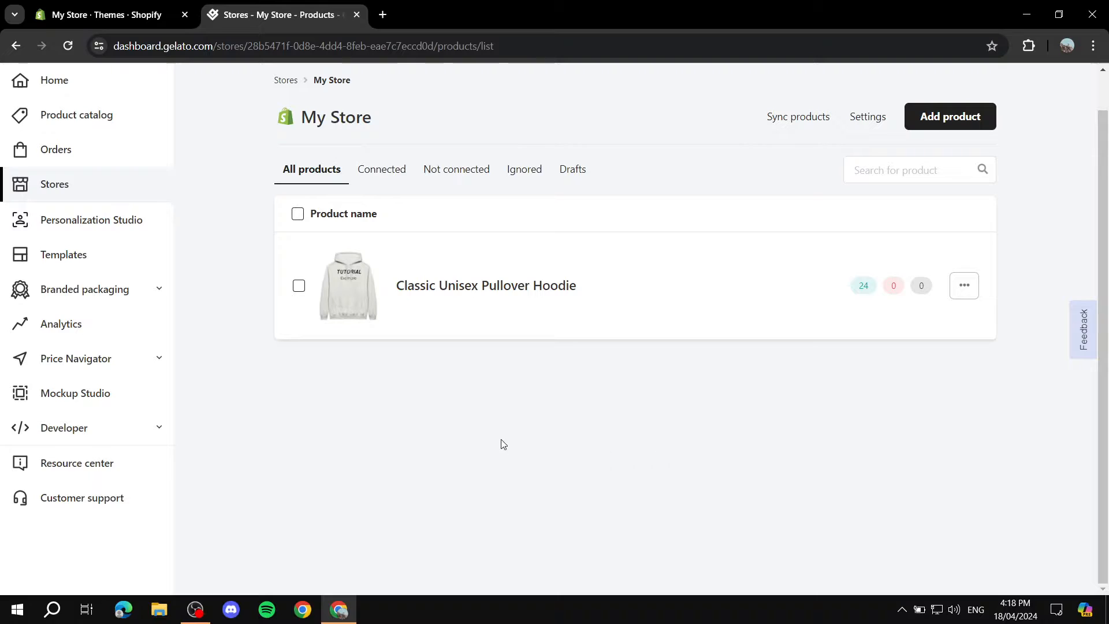
Switch to the Shopify admin and open the Classic Unisex Pullover Hoodie from the store's products.
{"action": "left_click", "coordinate": [101, 6]}
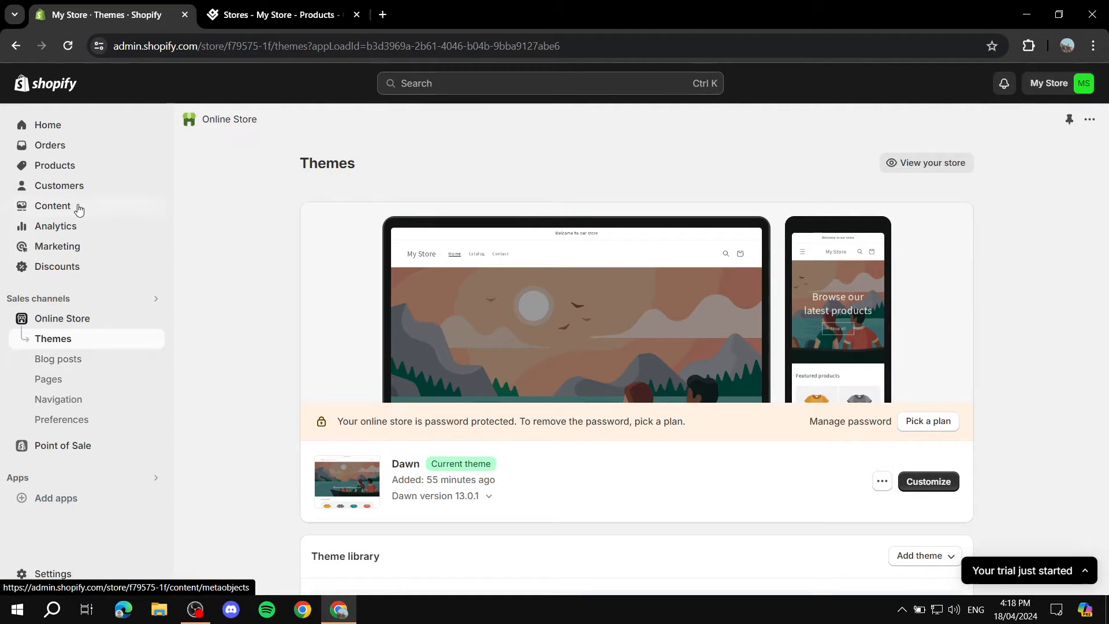
{"action": "left_click", "coordinate": [55, 167]}
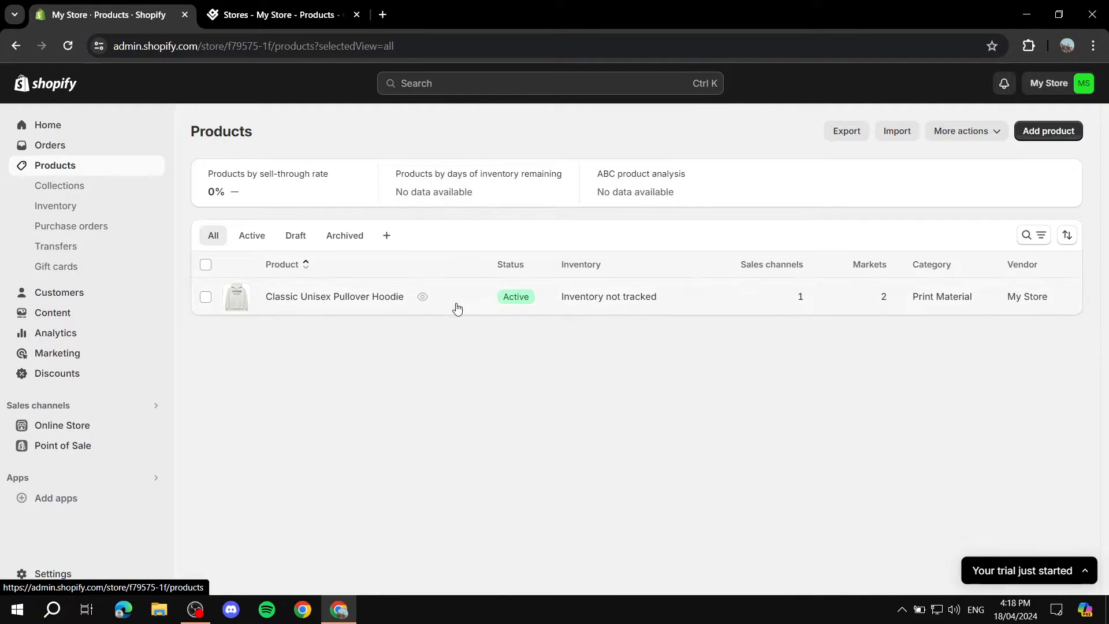
{"action": "left_click", "coordinate": [362, 298]}
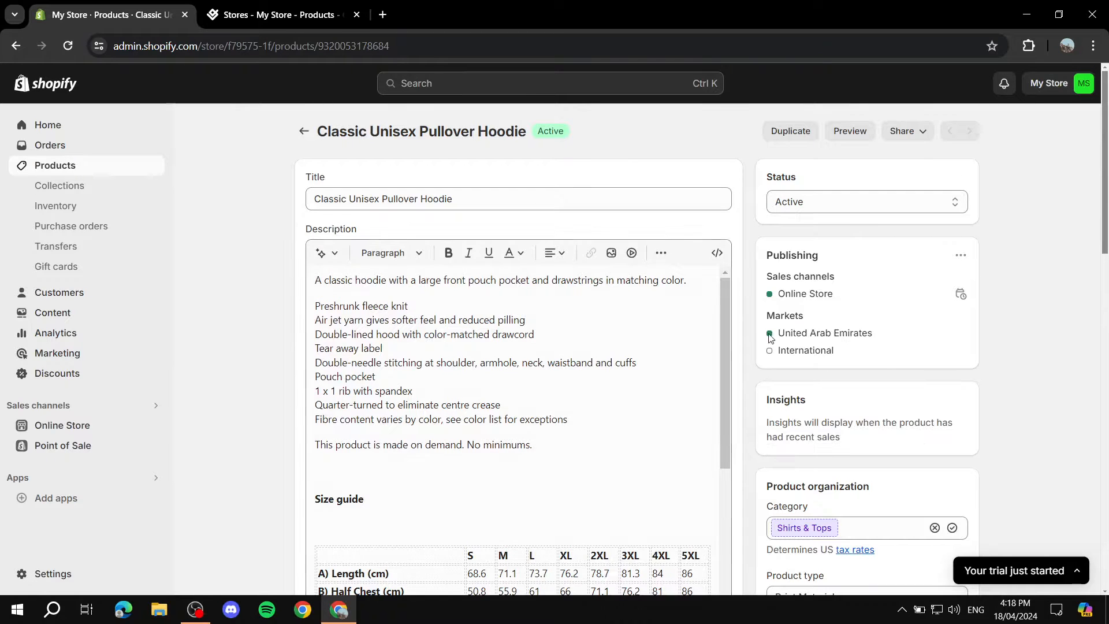
Examine the hoodie's imported description, size guide, care instructions, media and variants on its Shopify product page.
{"action": "scroll", "coordinate": [656, 205], "scroll_direction": "down", "scroll_amount": 9}
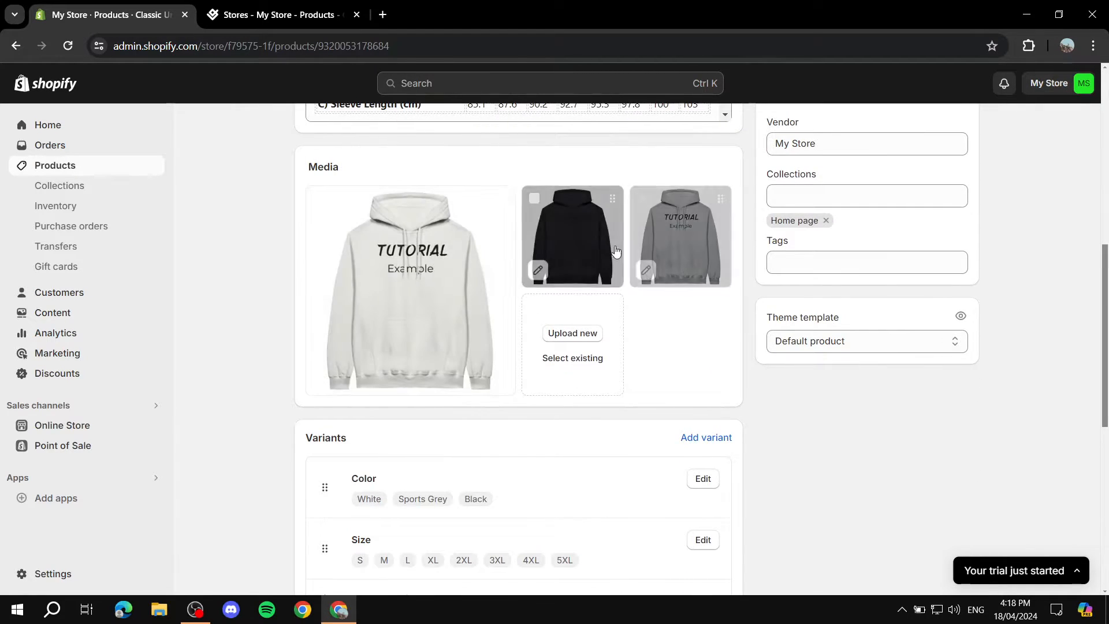
{"action": "scroll", "coordinate": [578, 260], "scroll_direction": "up", "scroll_amount": 5}
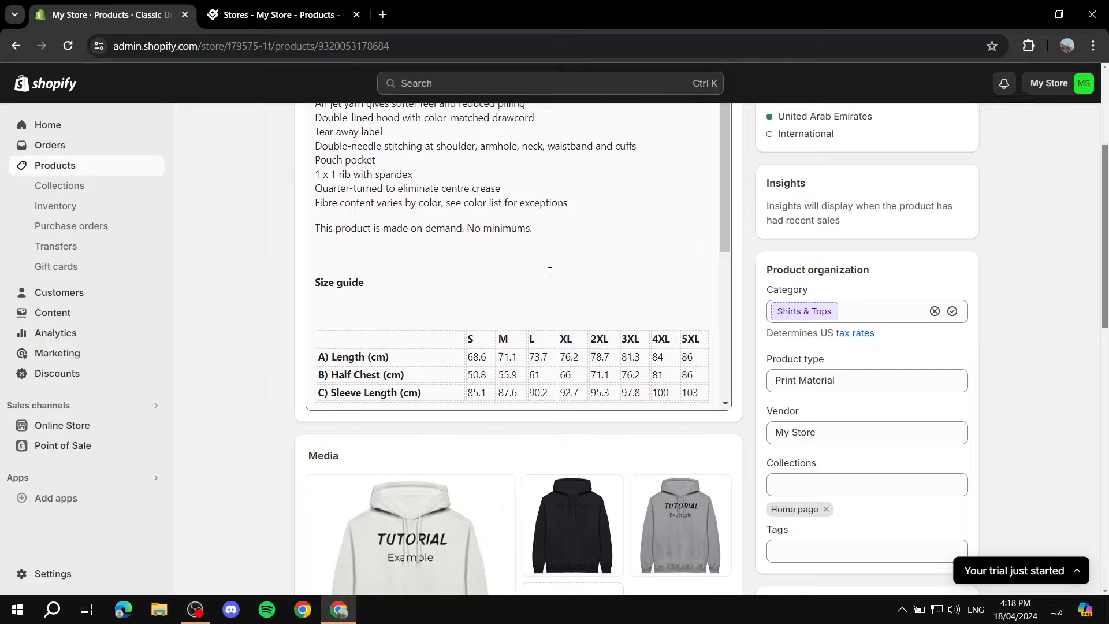
{"action": "scroll", "coordinate": [550, 271], "scroll_direction": "down", "scroll_amount": 2}
{"action": "scroll", "coordinate": [550, 302], "scroll_direction": "up", "scroll_amount": 3}
{"action": "scroll", "coordinate": [685, 278], "scroll_direction": "down", "scroll_amount": 4}
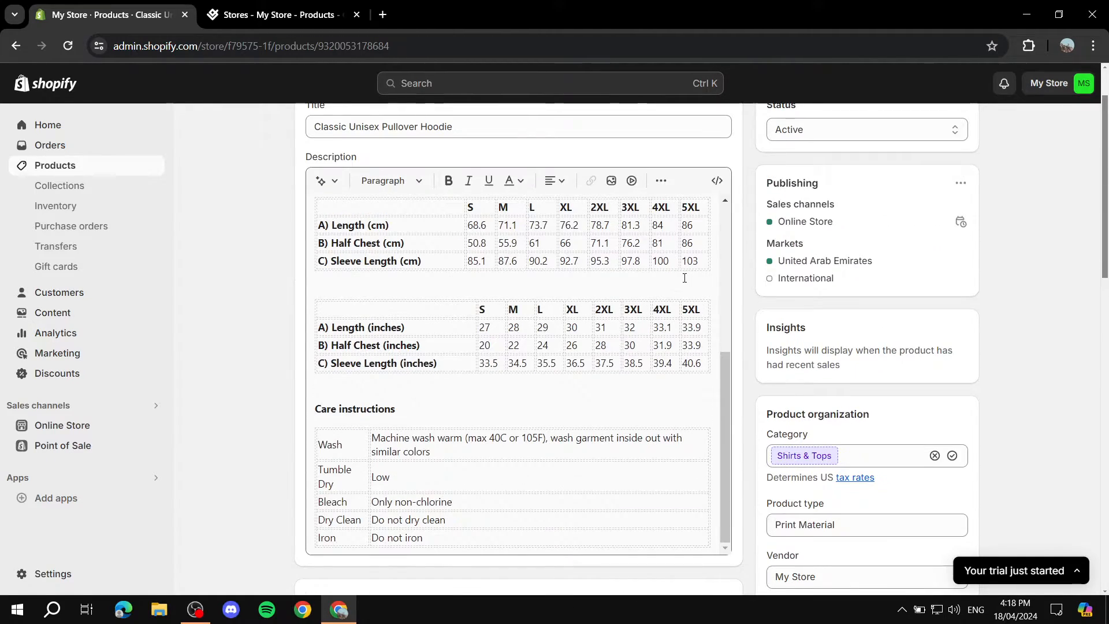
{"action": "scroll", "coordinate": [685, 278], "scroll_direction": "up", "scroll_amount": 4}
{"action": "scroll", "coordinate": [751, 271], "scroll_direction": "up", "scroll_amount": 1}
{"action": "scroll", "coordinate": [798, 265], "scroll_direction": "down", "scroll_amount": 10}
{"action": "scroll", "coordinate": [761, 283], "scroll_direction": "up", "scroll_amount": 2}
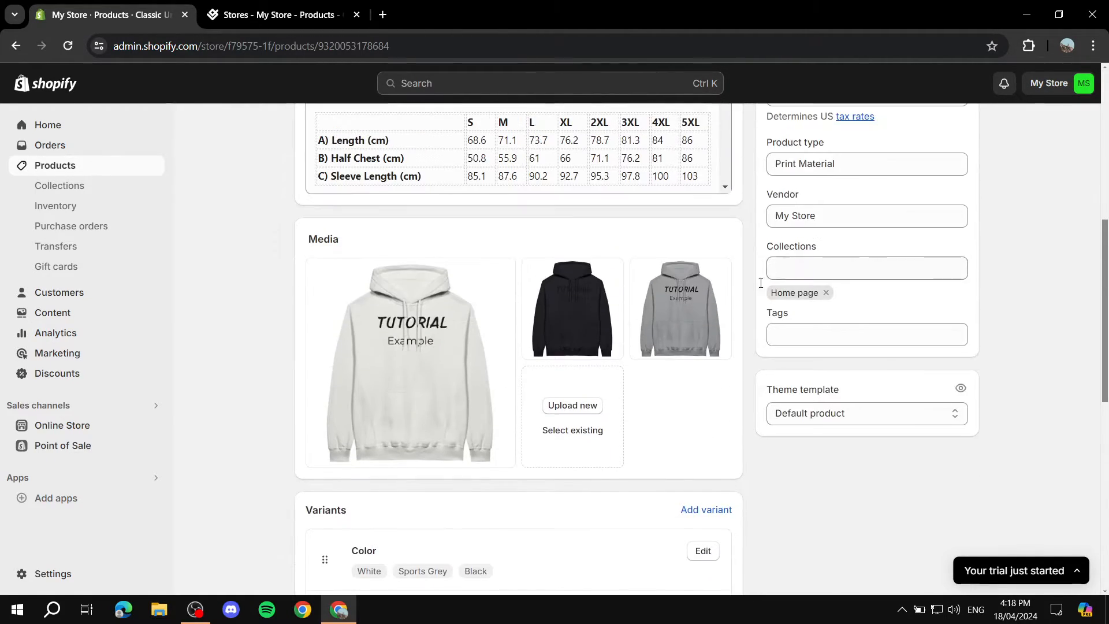
View the black hoodie's image enlarged, close it, and recheck the product's description and organization details.
{"action": "left_click", "coordinate": [576, 317]}
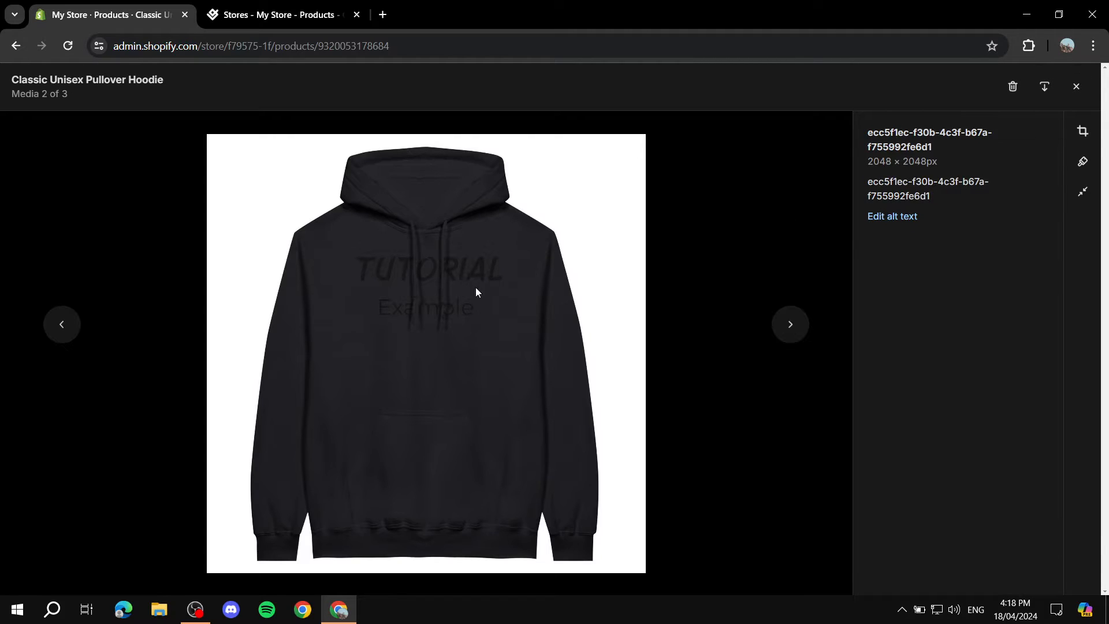
{"action": "left_click", "coordinate": [1084, 97]}
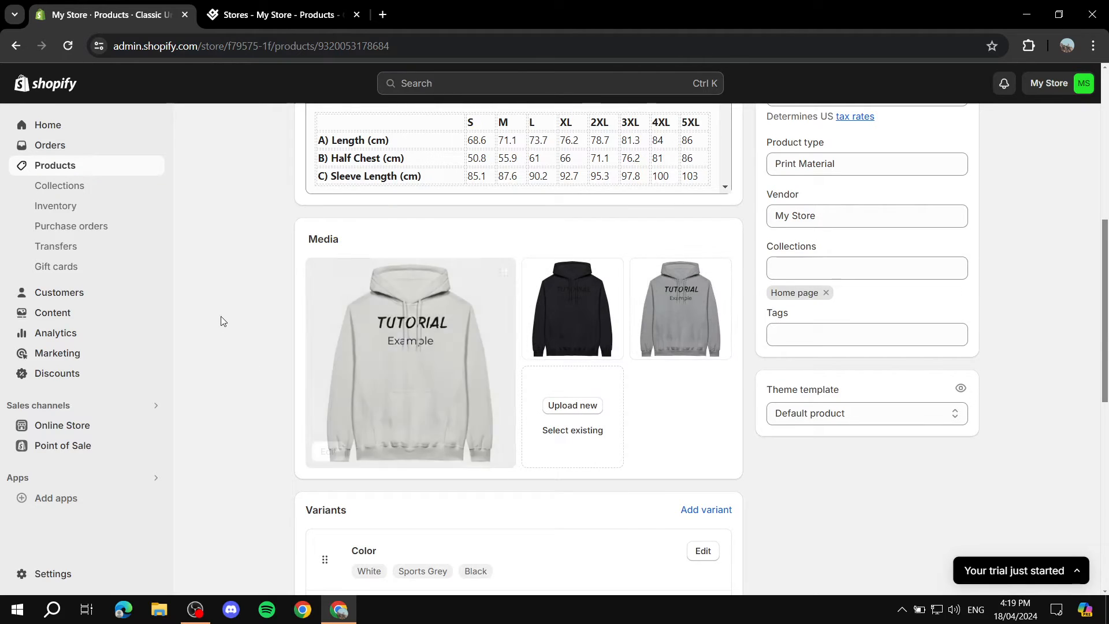
{"action": "scroll", "coordinate": [429, 364], "scroll_direction": "down", "scroll_amount": 8}
{"action": "scroll", "coordinate": [429, 364], "scroll_direction": "up", "scroll_amount": 10}
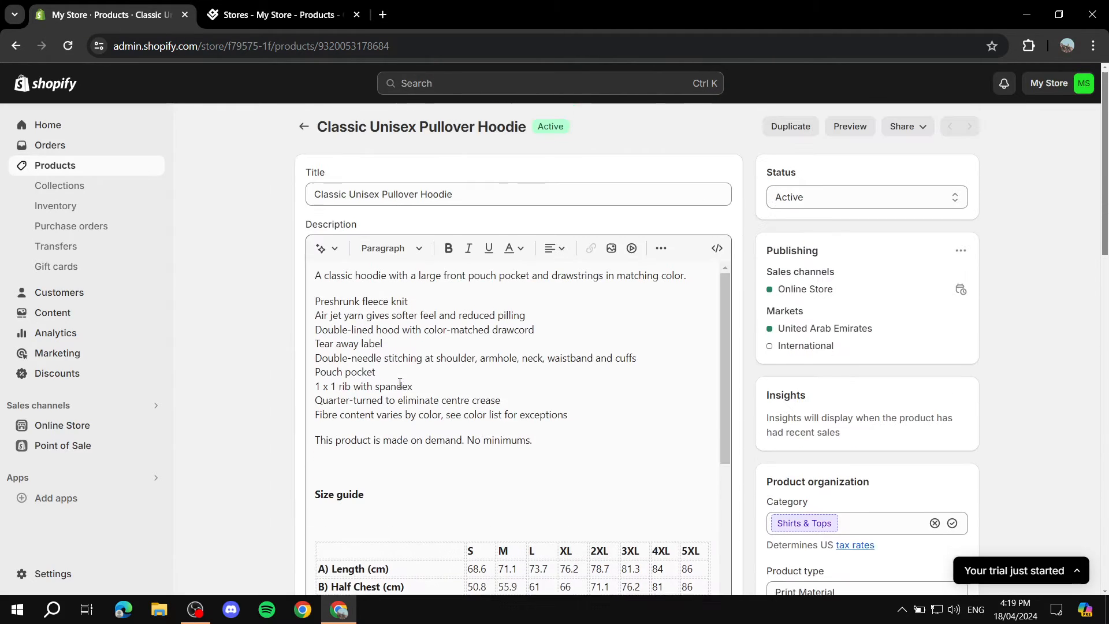
{"action": "scroll", "coordinate": [591, 431], "scroll_direction": "down", "scroll_amount": 5}
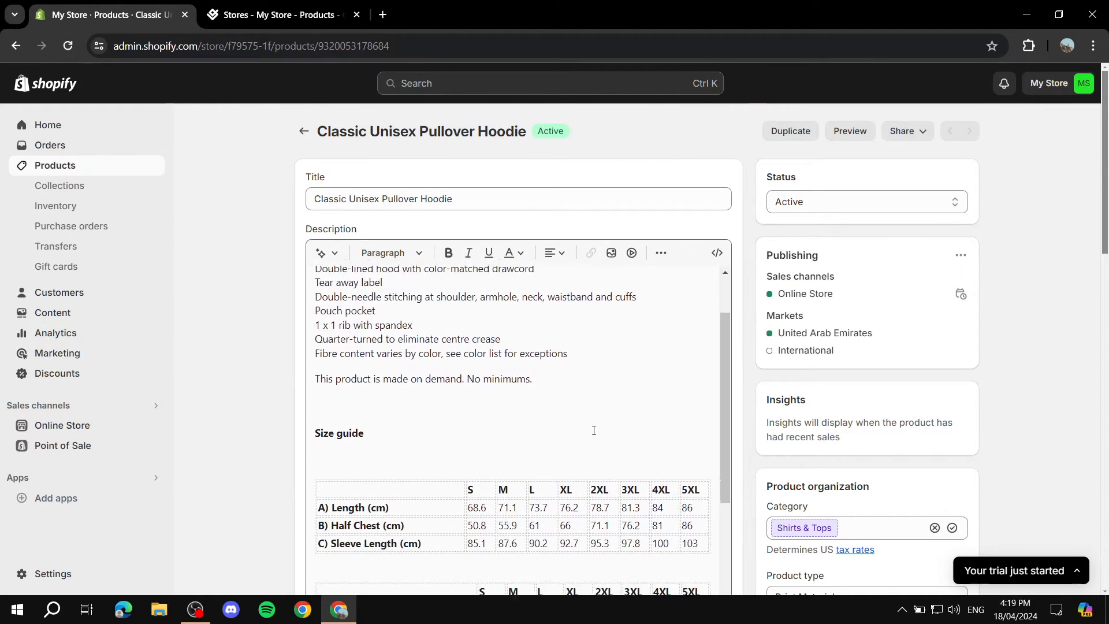
{"action": "scroll", "coordinate": [1035, 345], "scroll_direction": "down", "scroll_amount": 5}
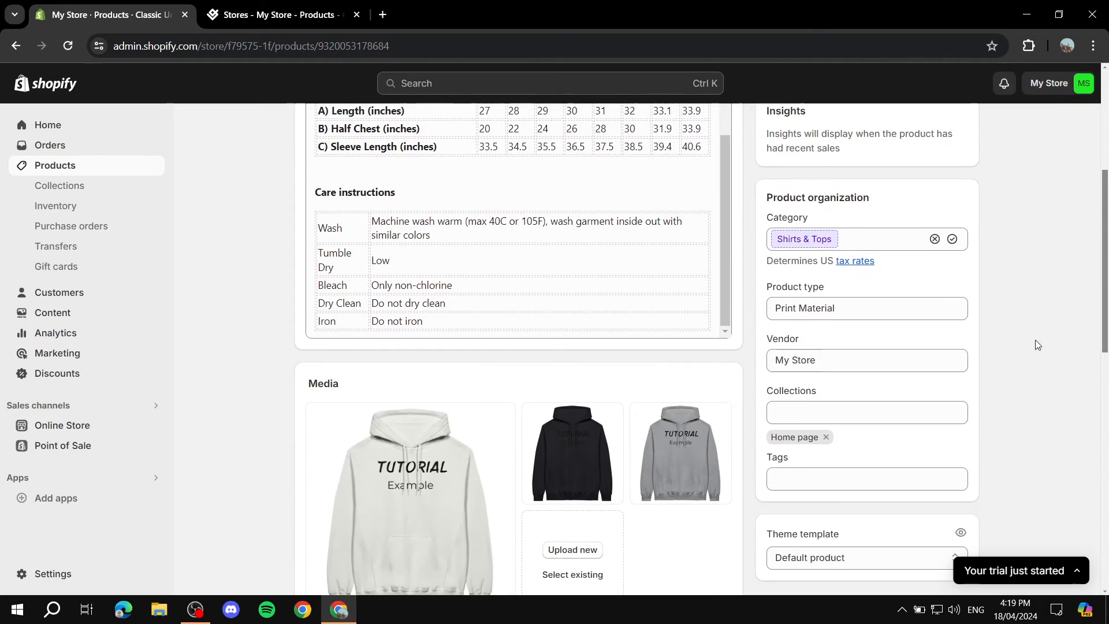
{"action": "scroll", "coordinate": [975, 298], "scroll_direction": "up", "scroll_amount": 5}
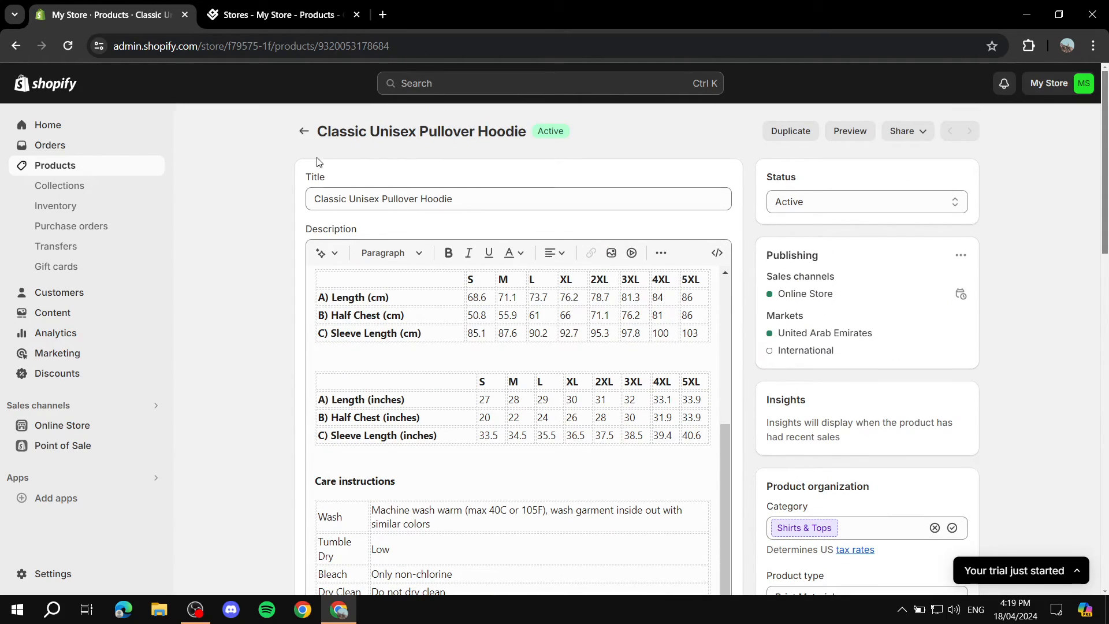
Leave the hoodie's details for the Shopify product list and switch back to the store's products in Gelato.
{"action": "left_click", "coordinate": [303, 132]}
{"action": "left_click", "coordinate": [283, 15]}
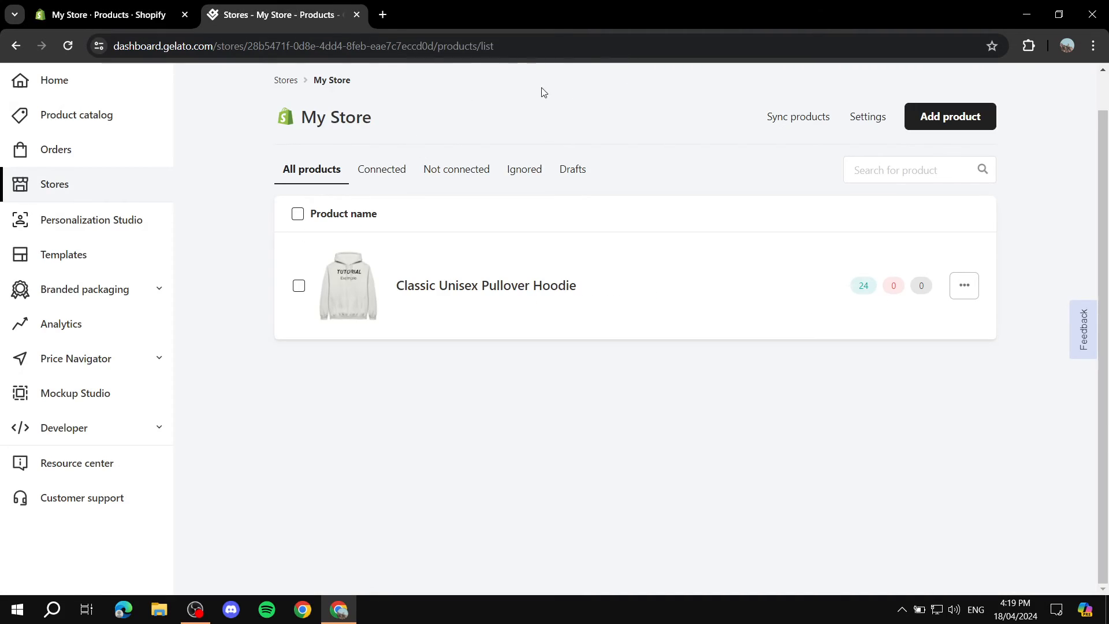
{"action": "scroll", "coordinate": [699, 180], "scroll_direction": "up", "scroll_amount": 1}
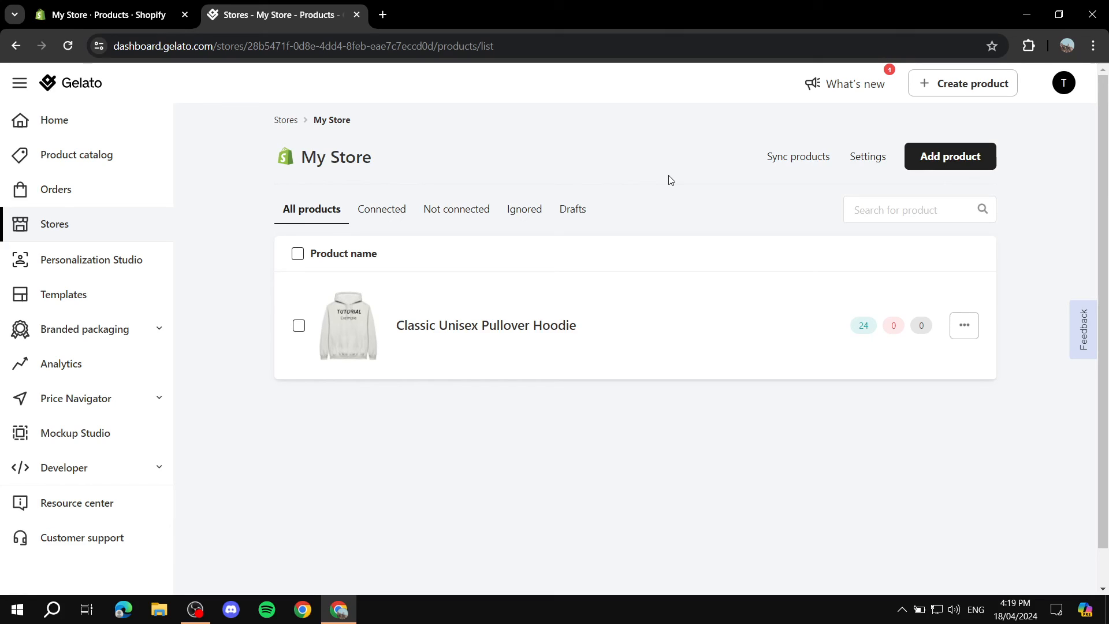